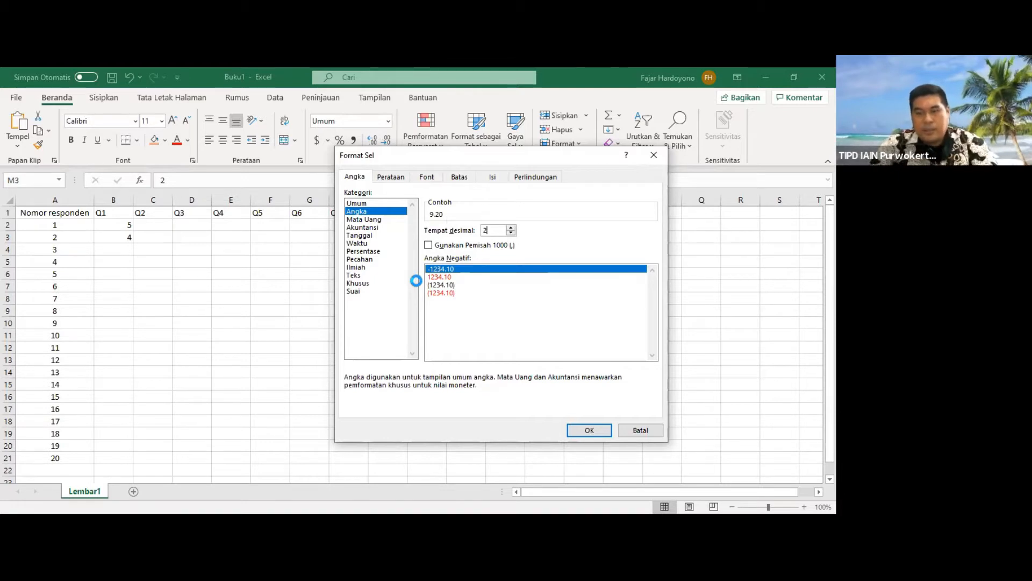
pyautogui.click(641, 430)
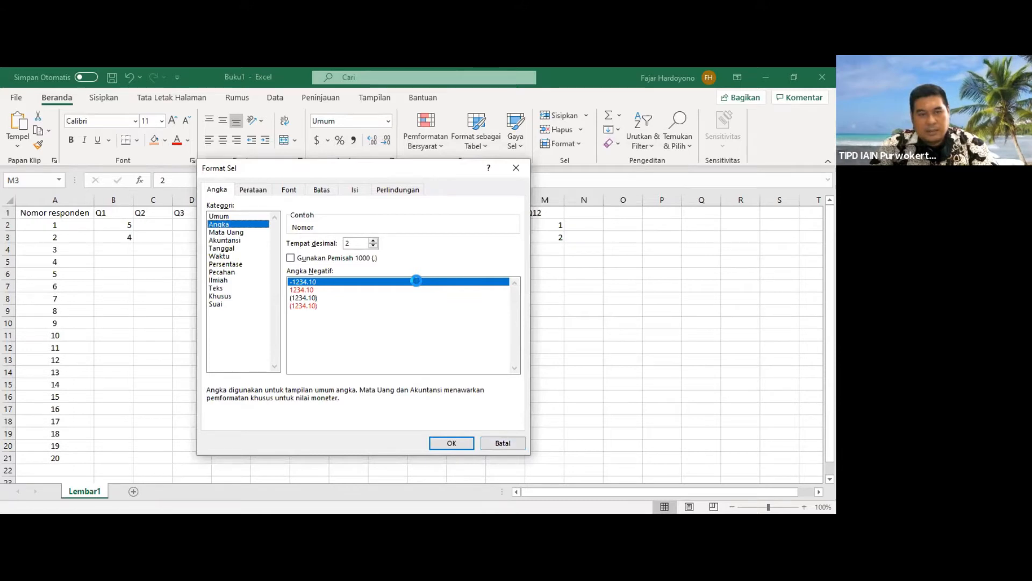
pyautogui.click(503, 443)
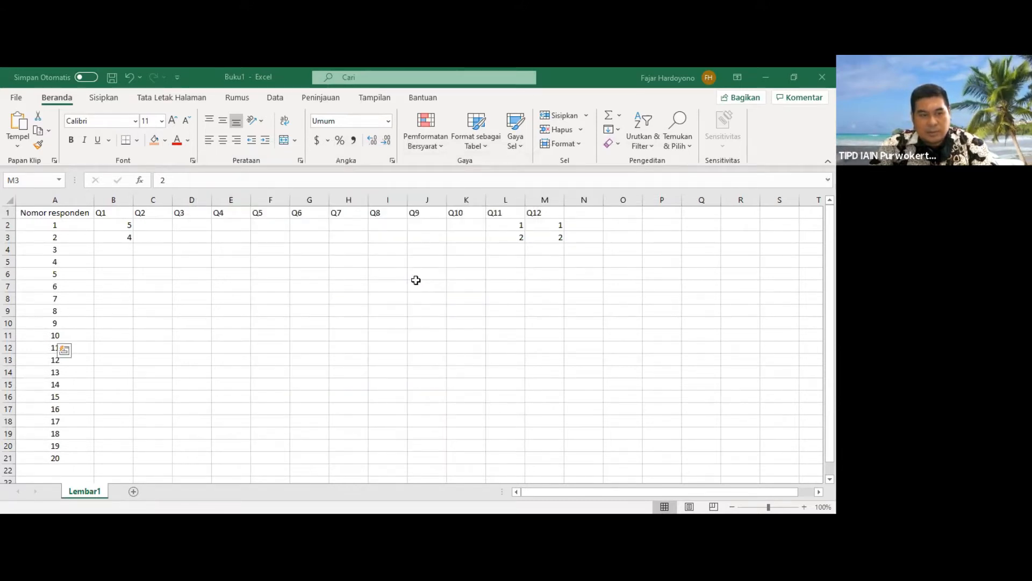
pyautogui.rightClick(49, 227)
pyautogui.press('Return')
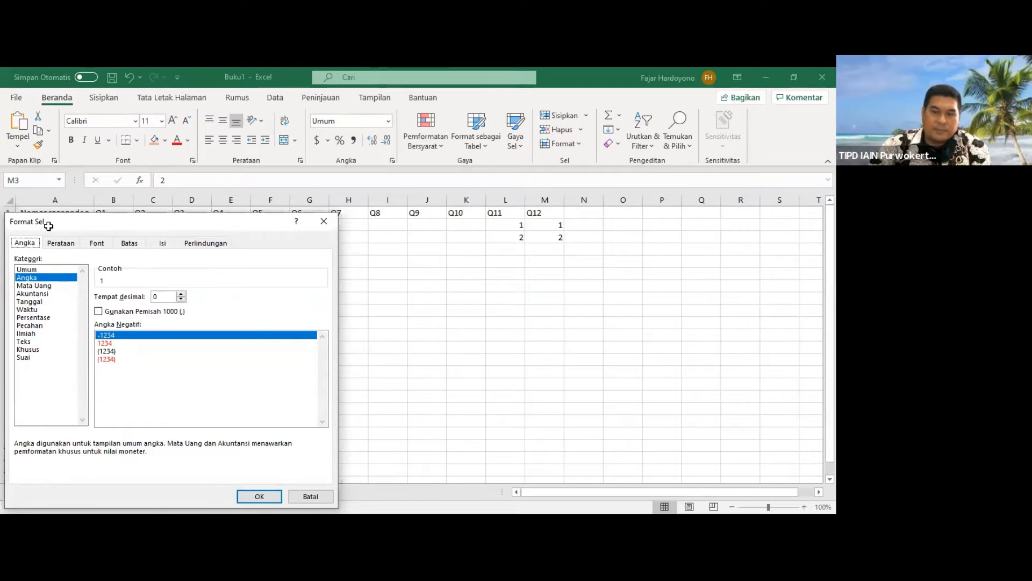
pyautogui.press('Escape')
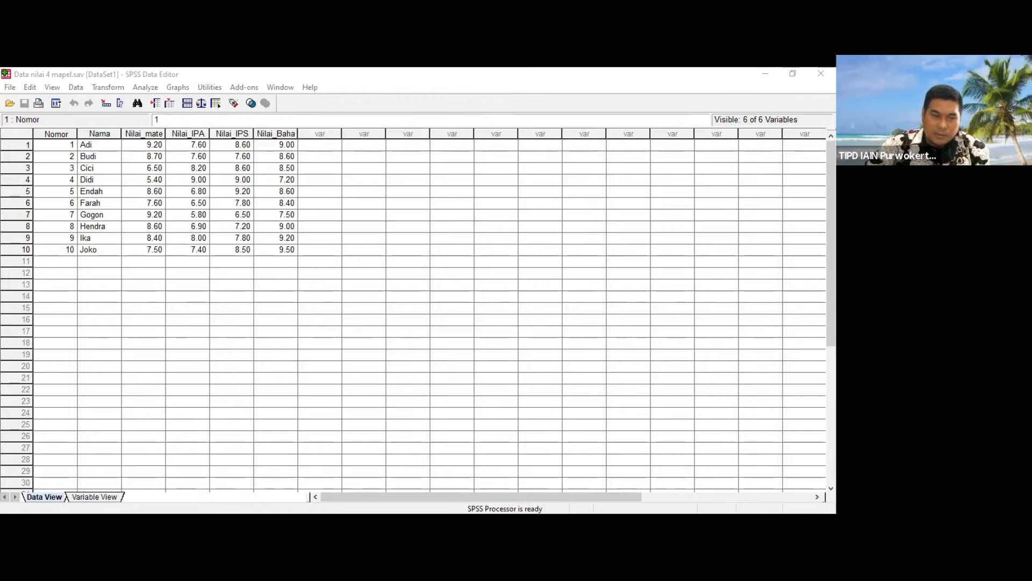
# Step: In the SPSS Data Editor, show the variable definitions and examine the Nomor variable's attributes from name through measure
pyautogui.click(94, 496)
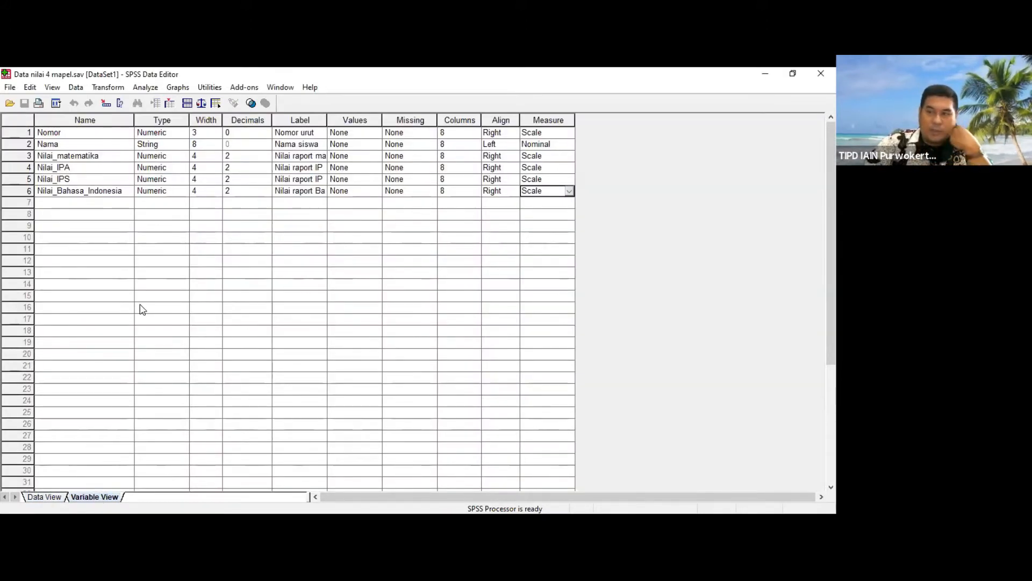
pyautogui.click(77, 137)
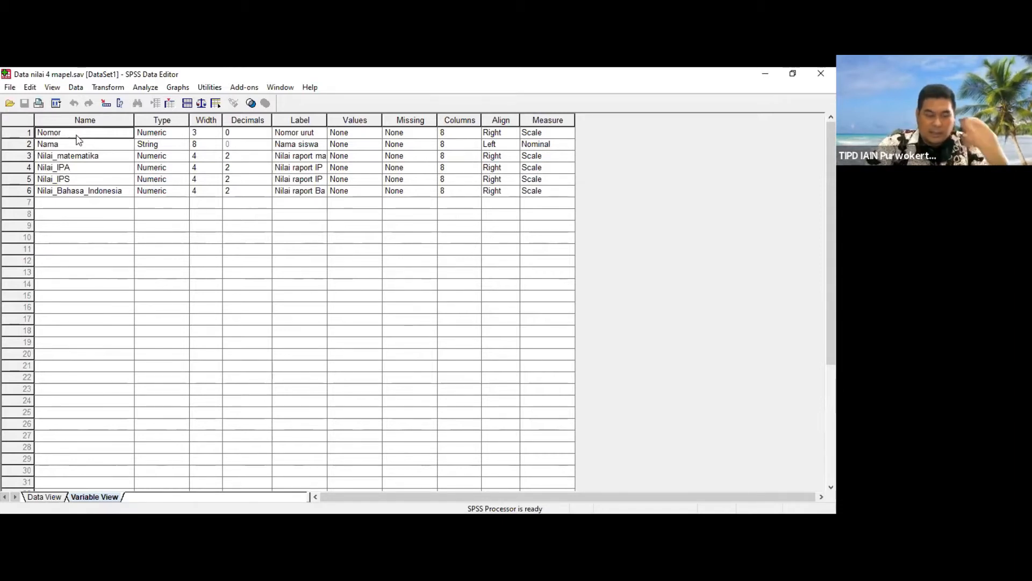
pyautogui.press('Tab')
pyautogui.press('Tab')
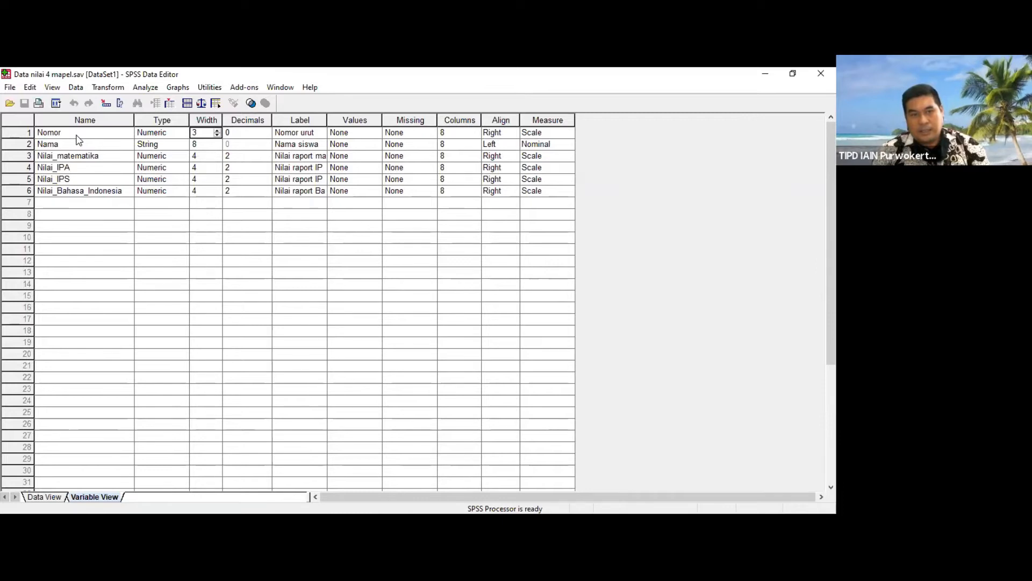
pyautogui.press('Tab')
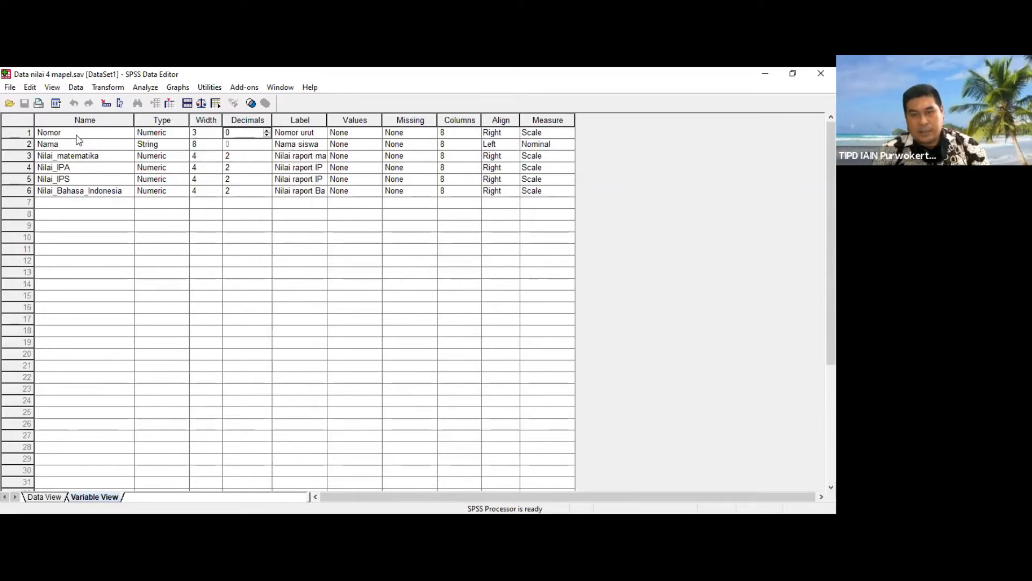
pyautogui.press('Tab')
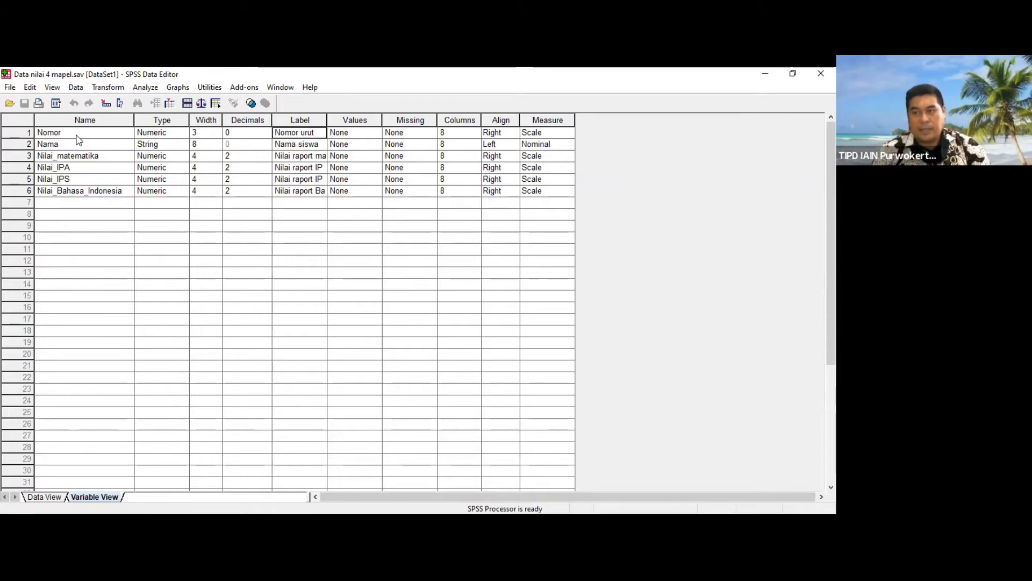
pyautogui.press('Tab')
pyautogui.press('Tab')
pyautogui.press('Tab')
pyautogui.press('Tab')
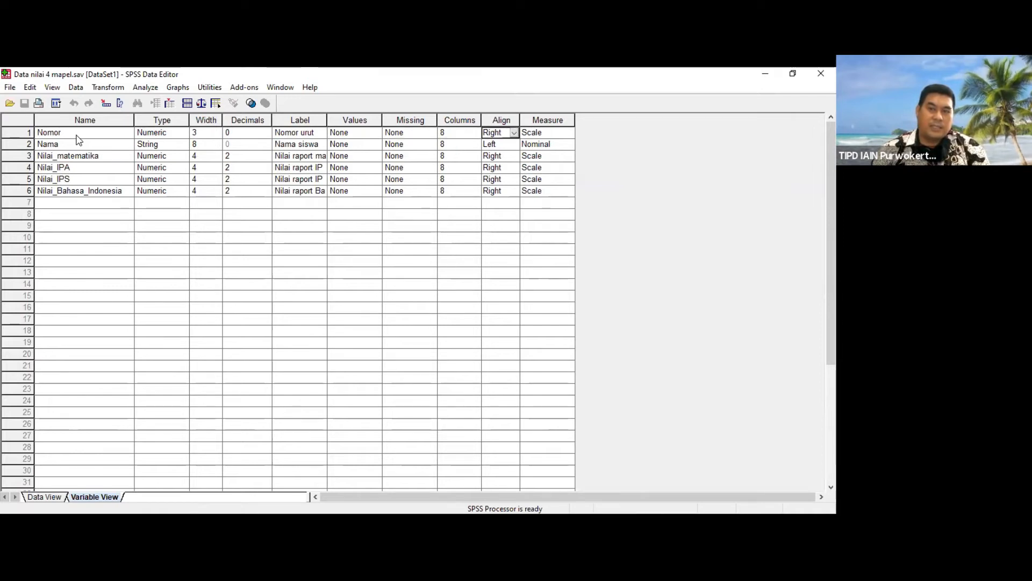
pyautogui.press('Tab')
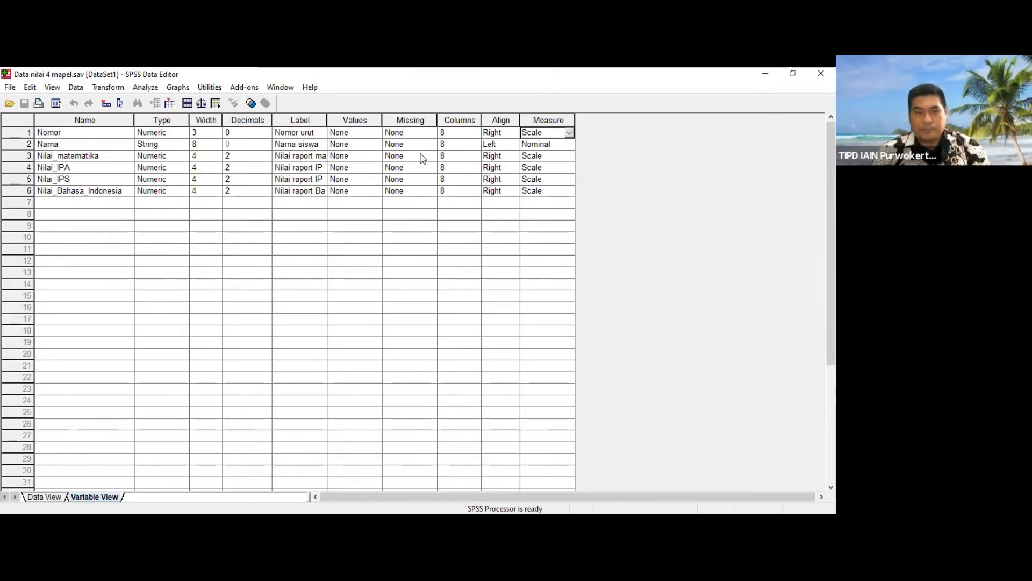
# Step: Examine the Nama variable's attributes from type through measure, and the names of the four Nilai score variables
pyautogui.click(50, 146)
pyautogui.press('Tab')
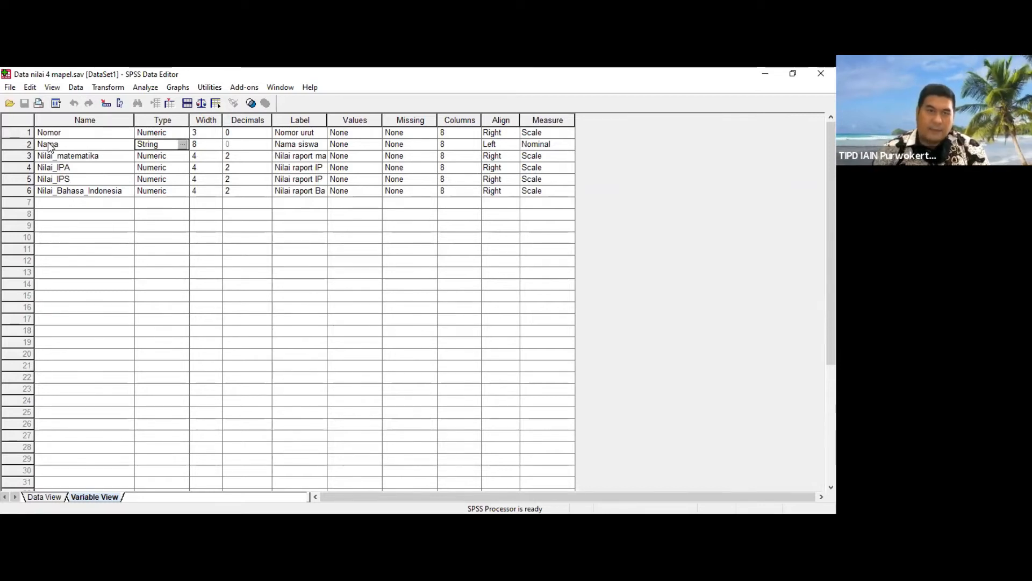
pyautogui.press('Tab')
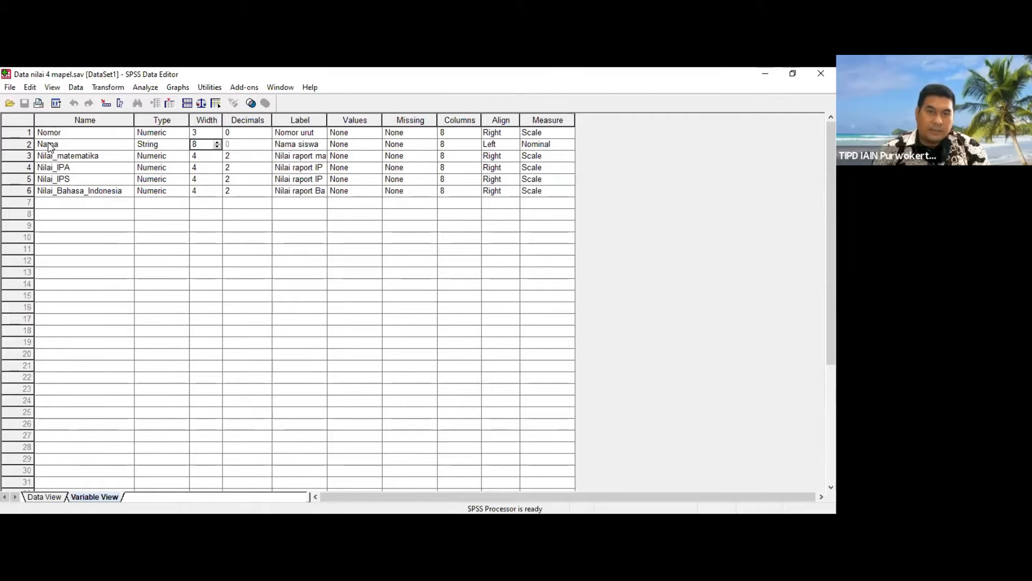
pyautogui.press('Tab')
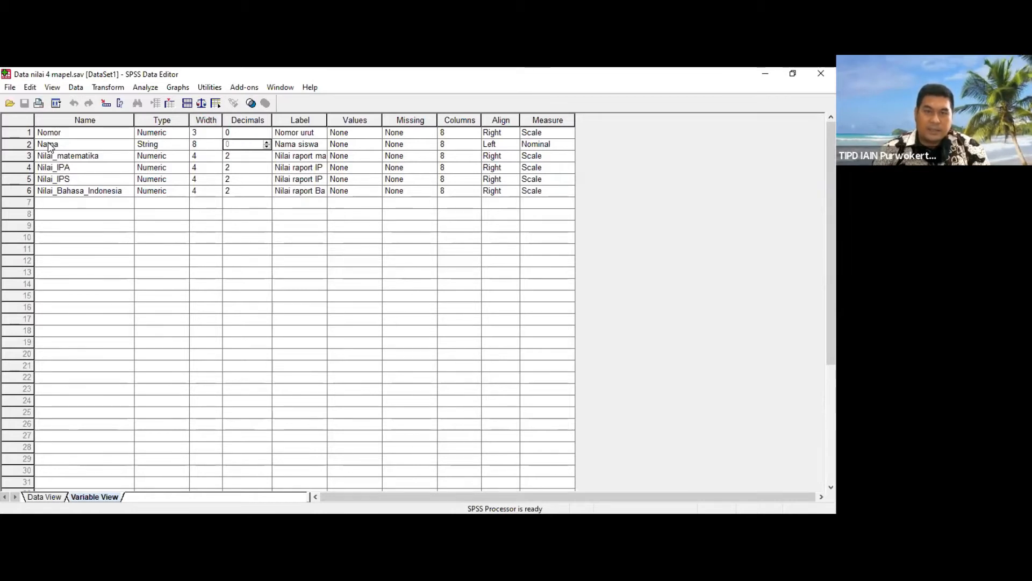
pyautogui.press('Tab')
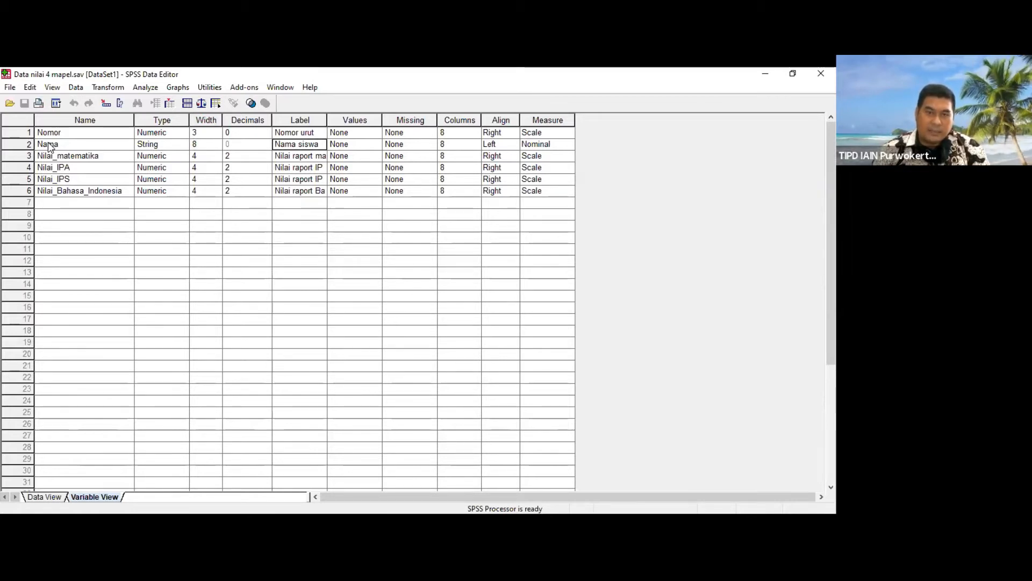
pyautogui.press('Tab')
pyautogui.press('Tab')
pyautogui.press('Tab')
pyautogui.press('Tab')
pyautogui.press('Tab')
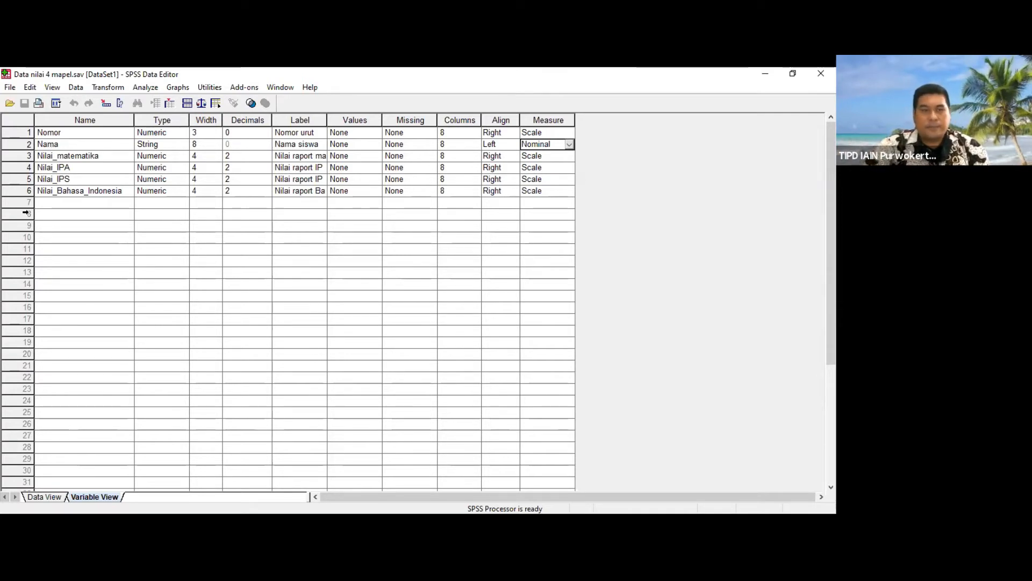
pyautogui.click(87, 156)
pyautogui.click(86, 168)
pyautogui.click(87, 179)
pyautogui.click(89, 194)
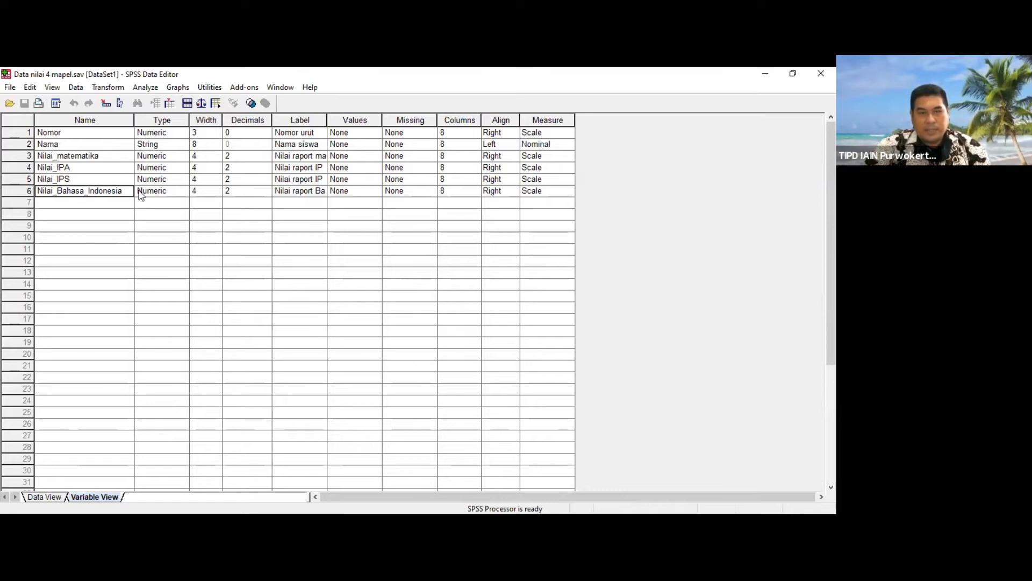
# Step: Set the width to 5 for Nilai_matematika, Nilai_IPA, Nilai_IPS and Nilai_Bahasa_Indonesia
pyautogui.click(207, 156)
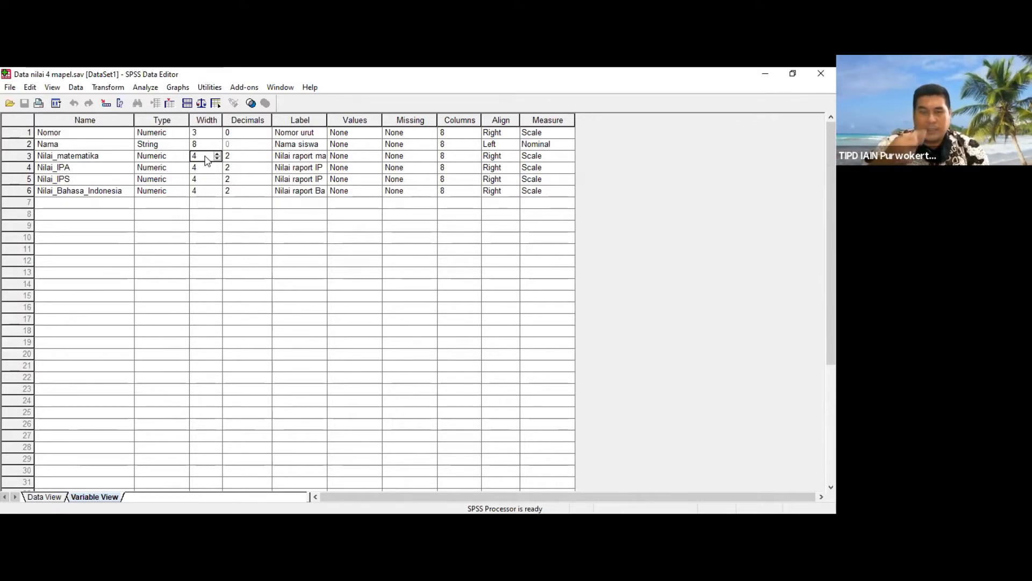
pyautogui.doubleClick(205, 156)
pyautogui.write('5')
pyautogui.doubleClick(196, 168)
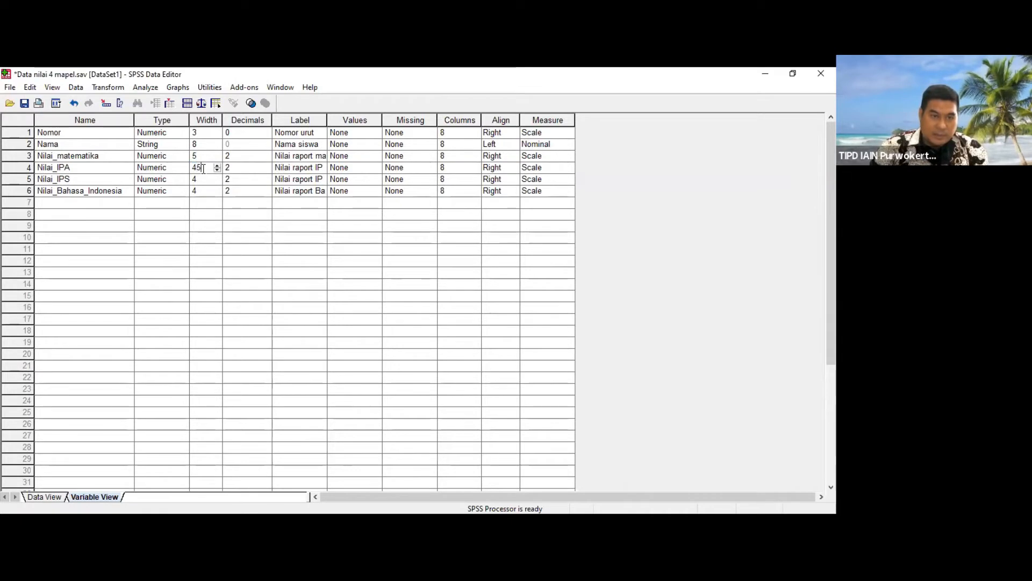
pyautogui.write('5')
pyautogui.doubleClick(192, 179)
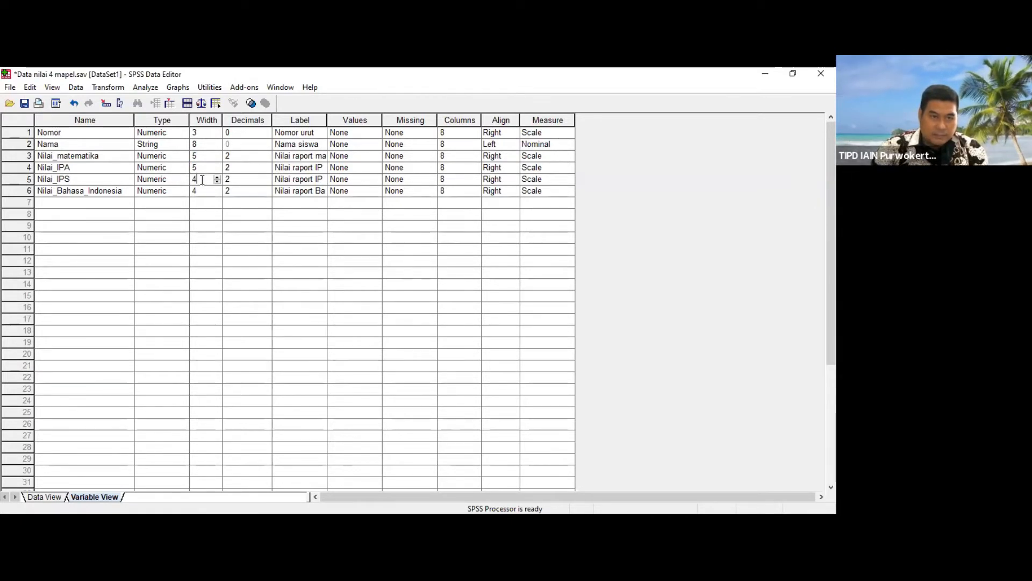
pyautogui.write('5')
pyautogui.doubleClick(198, 192)
pyautogui.write('5')
pyautogui.click(257, 218)
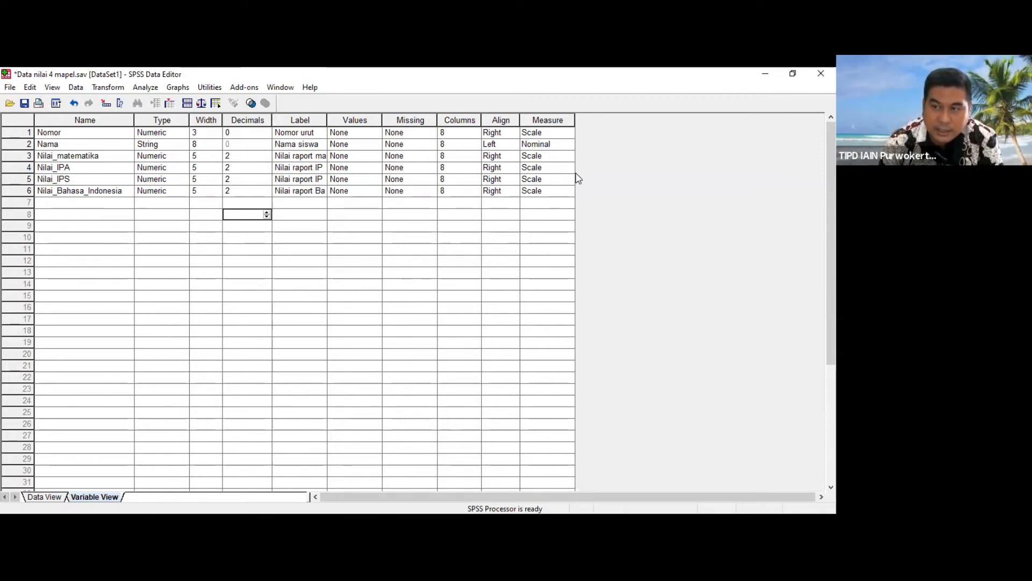
# Step: Check the measurement level of the four Nilai score variables and return to the data records
pyautogui.click(563, 157)
pyautogui.click(567, 170)
pyautogui.click(567, 179)
pyautogui.click(566, 189)
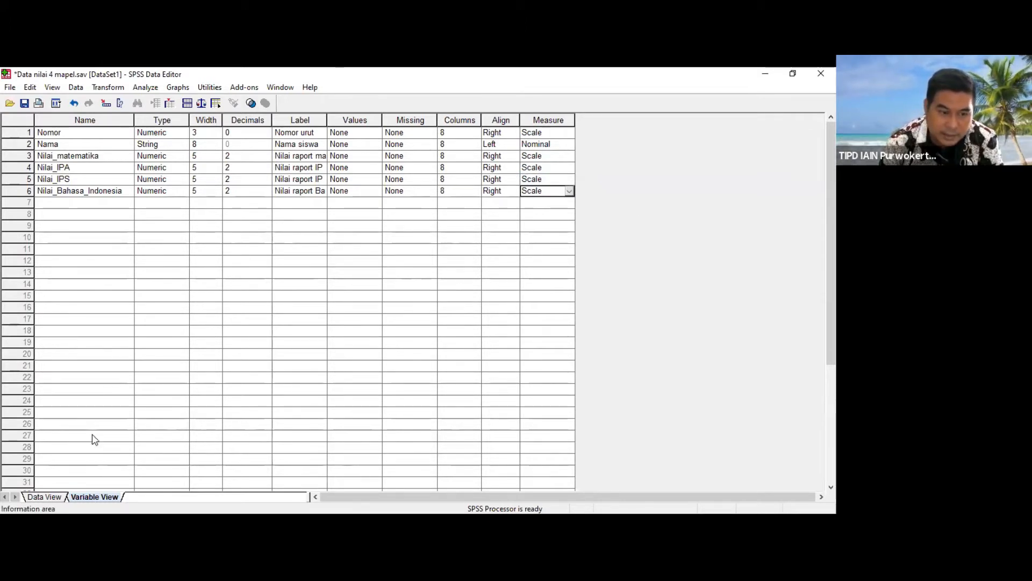
pyautogui.click(45, 496)
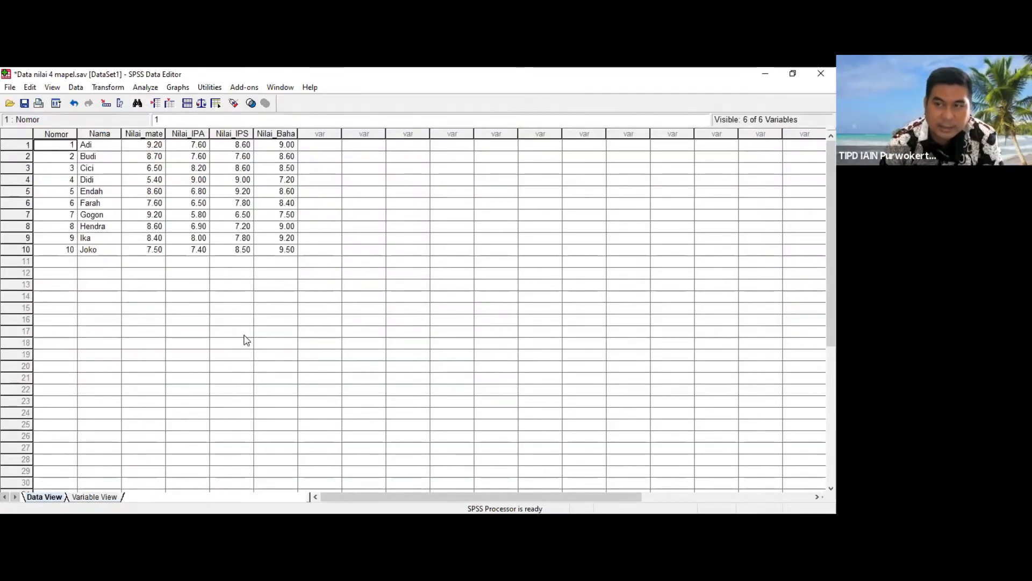
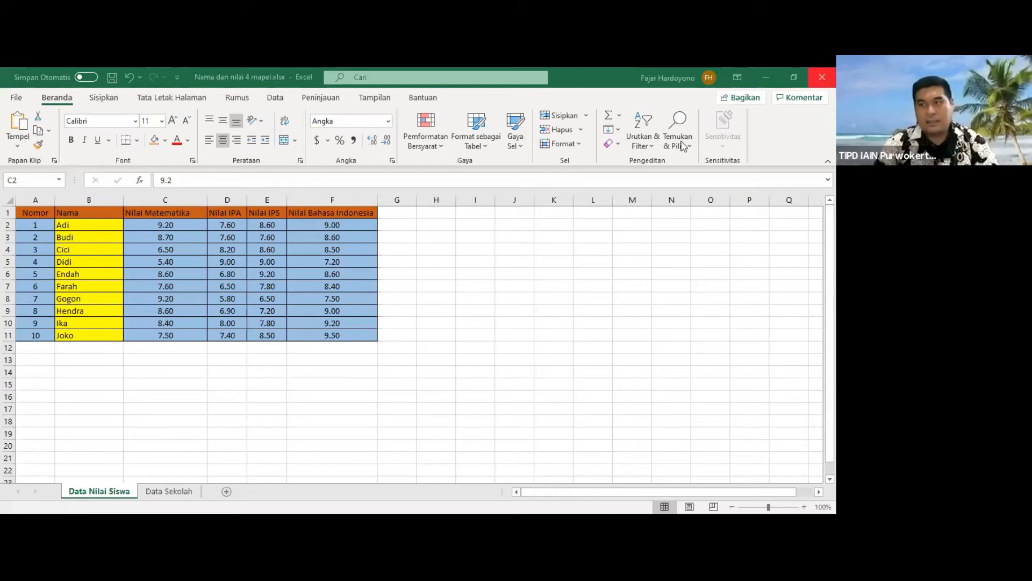
# Step: In Excel, create a new blank workbook while Nama dan nilai 4 mapel.xlsx stays open
pyautogui.click(19, 100)
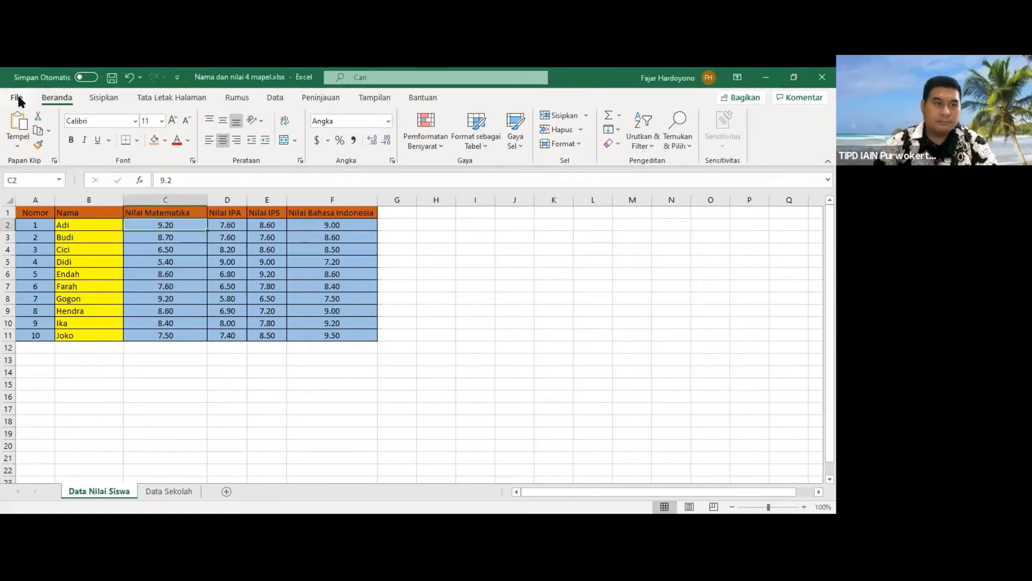
pyautogui.click(19, 100)
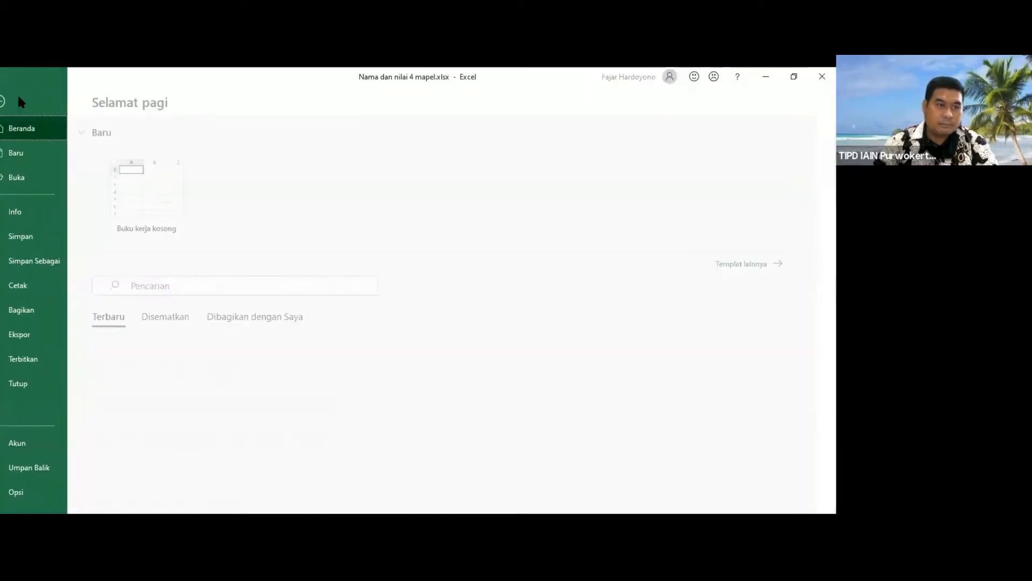
pyautogui.click(33, 153)
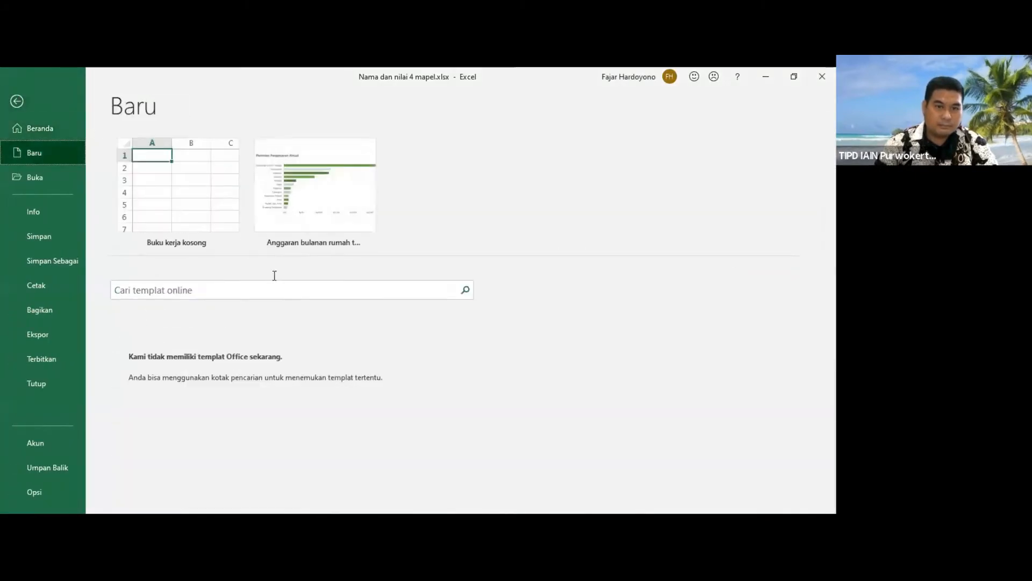
pyautogui.click(161, 183)
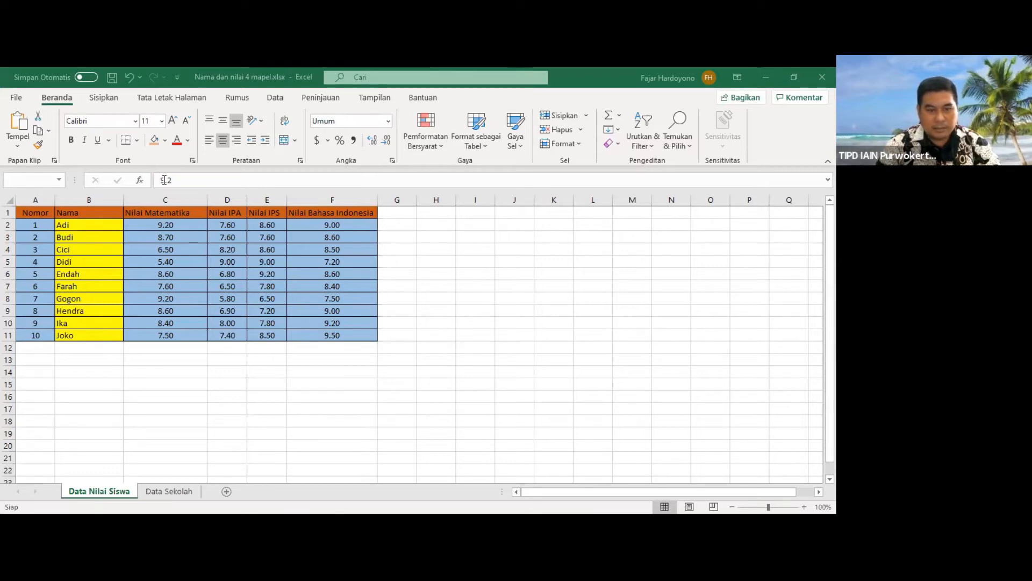
# Step: Try to format the selected cells with the Angka number category and 0 decimal places
pyautogui.rightClick(227, 322)
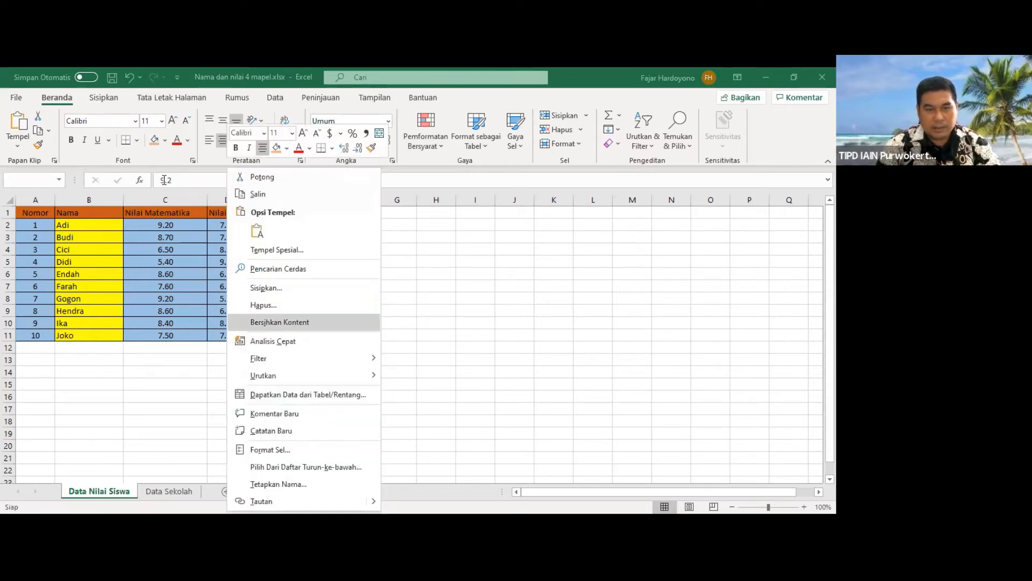
pyautogui.press('Return')
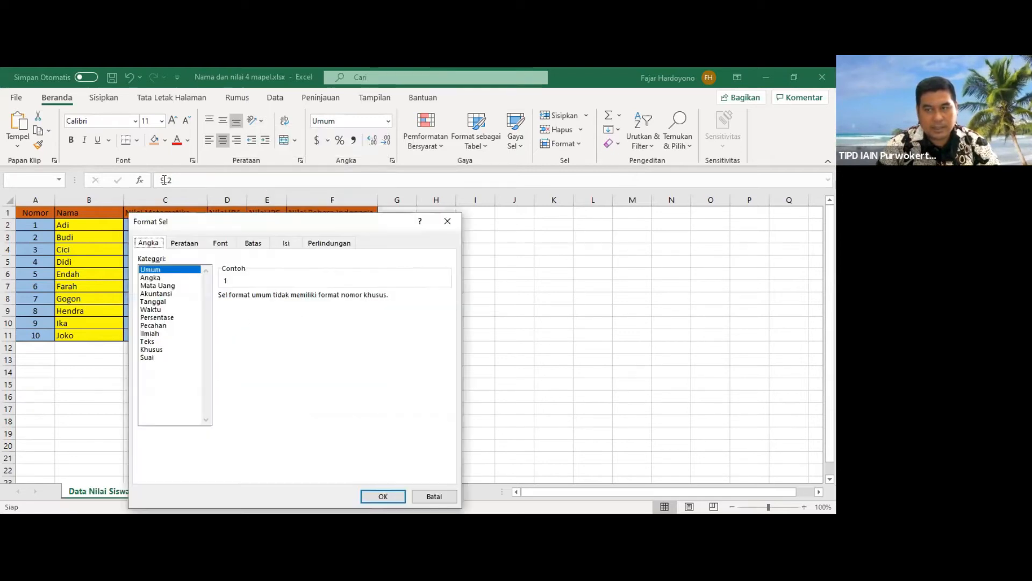
pyautogui.press('Tab')
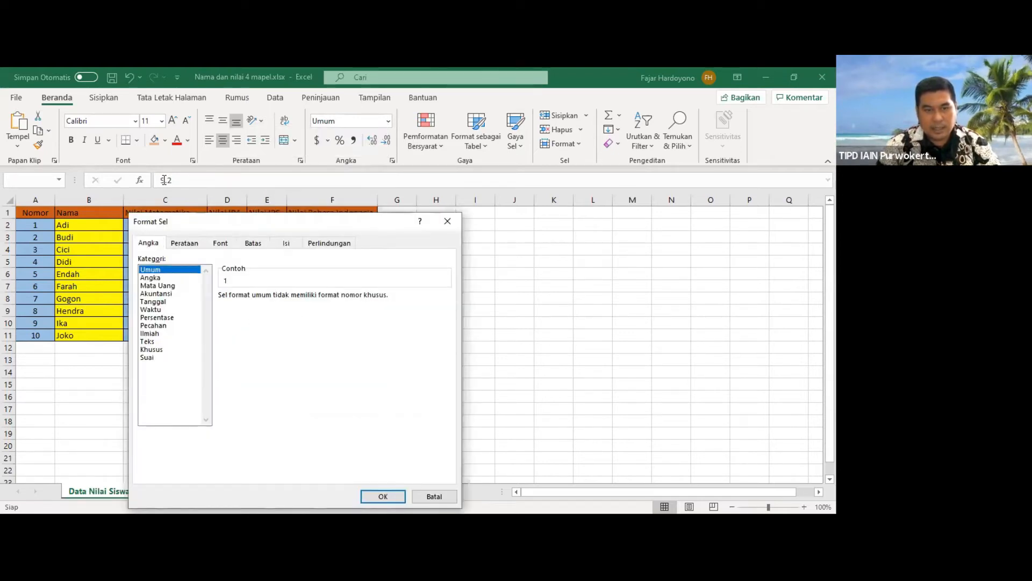
pyautogui.press('Down')
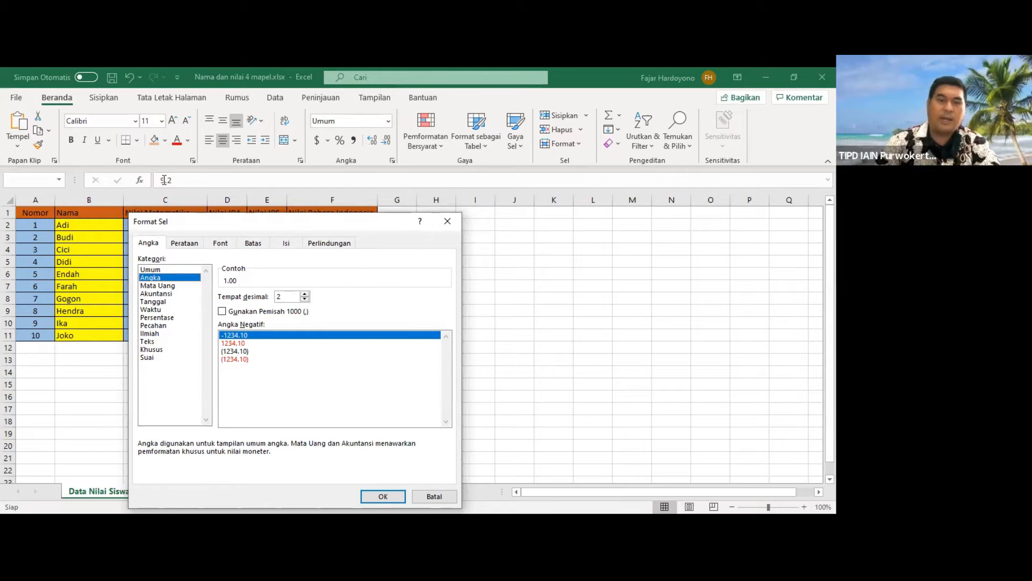
pyautogui.press('Tab')
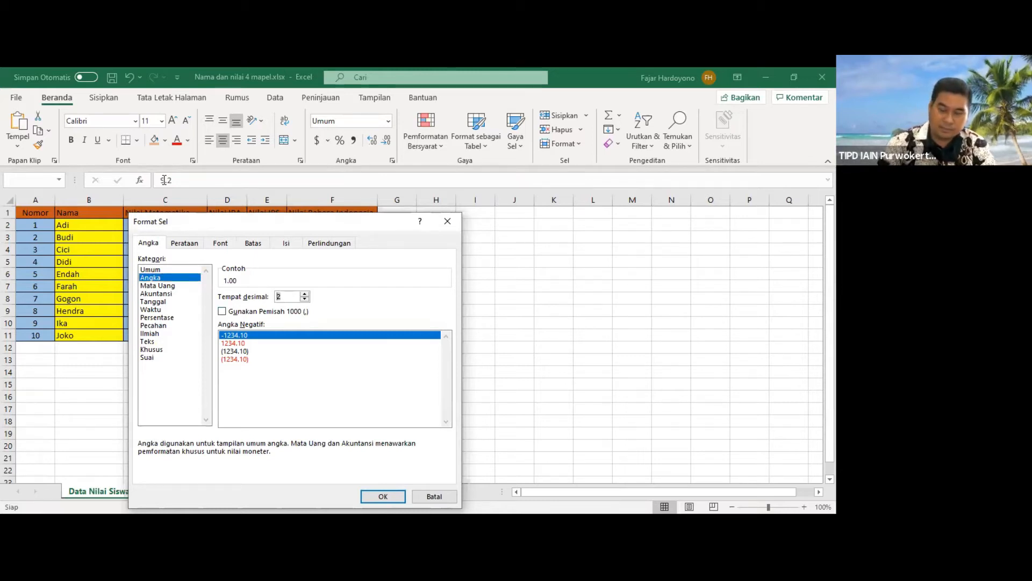
pyautogui.write('0')
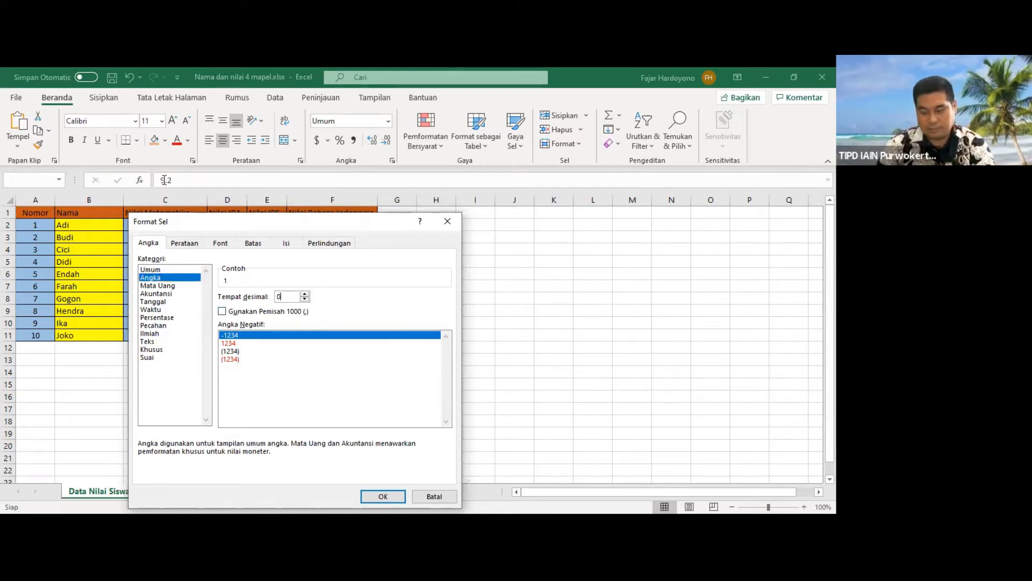
pyautogui.press('Escape')
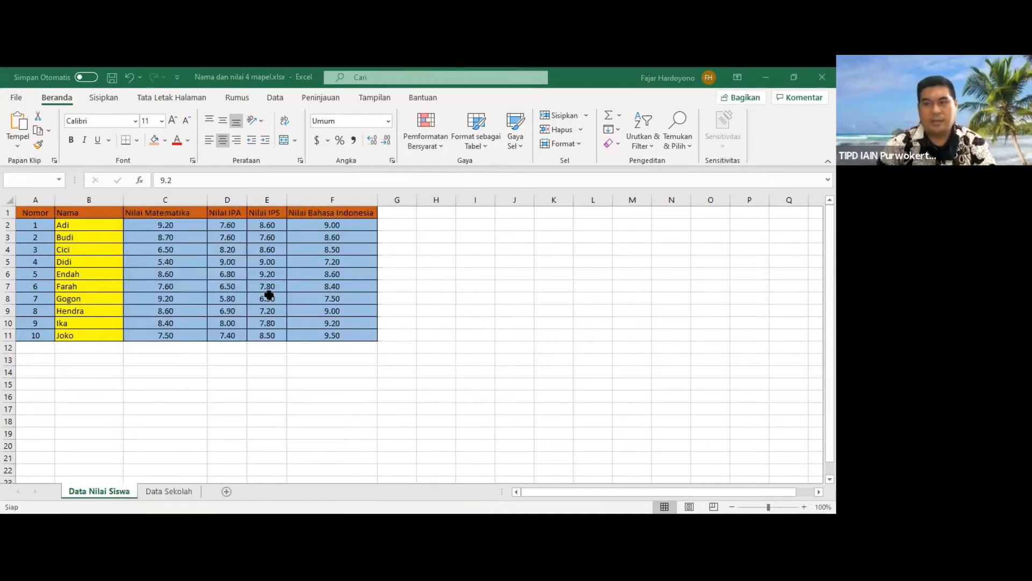
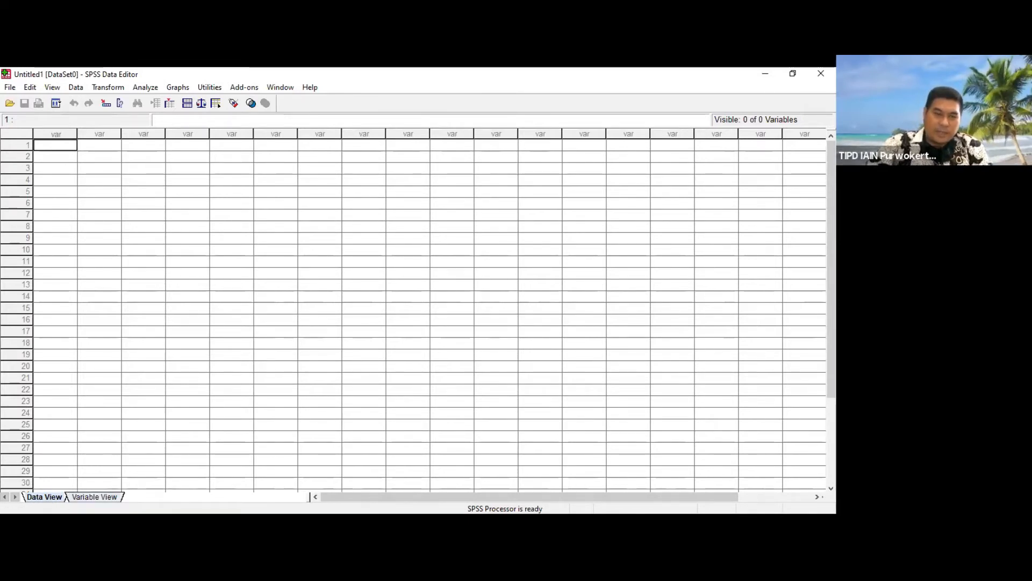
# Step: Switch the empty SPSS dataset to Variable View for defining its variables
pyautogui.click(95, 498)
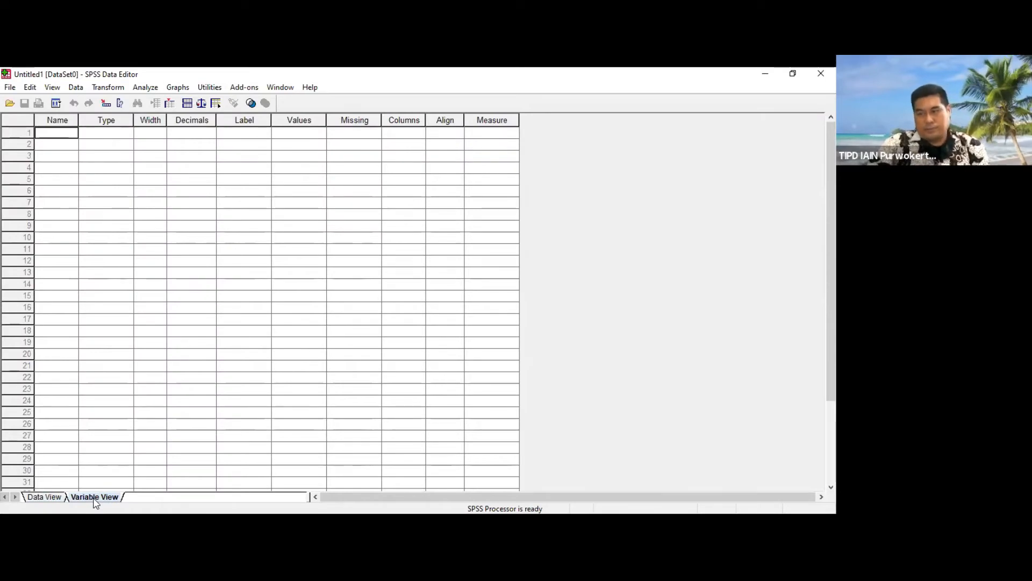
pyautogui.click(44, 497)
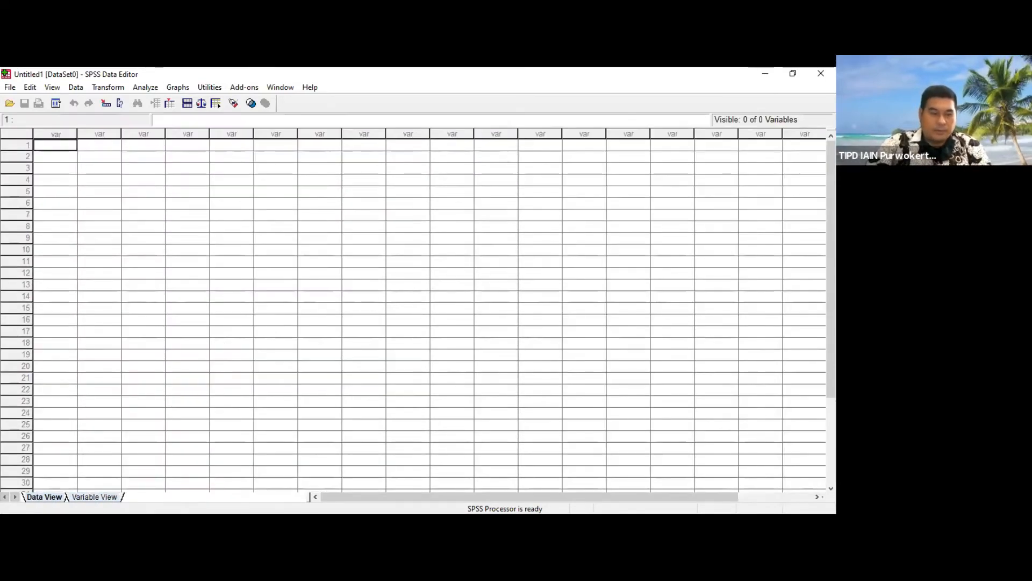
pyautogui.click(94, 496)
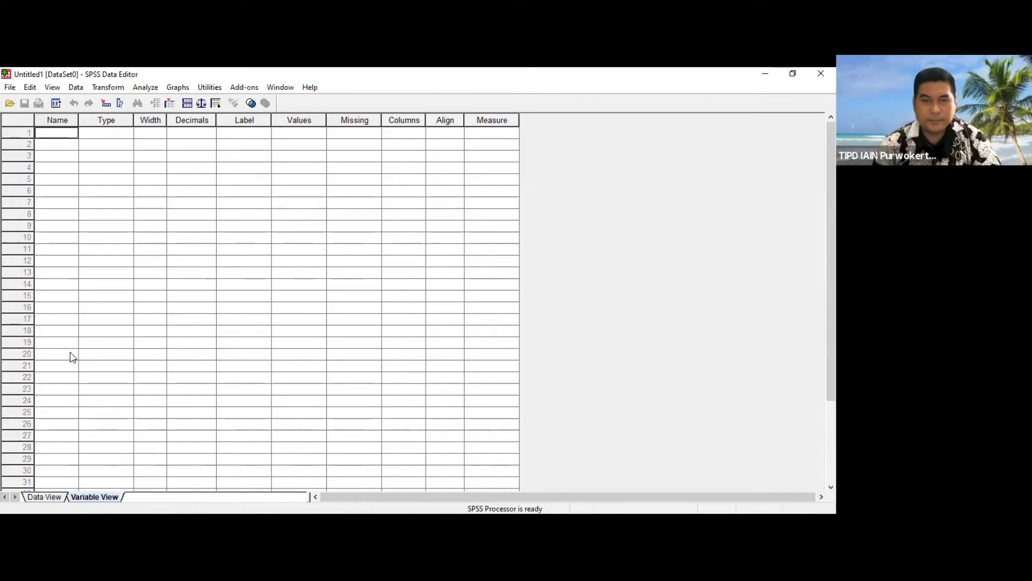
# Step: Try to enter a name ending in responden for the first variable
pyautogui.doubleClick(69, 132)
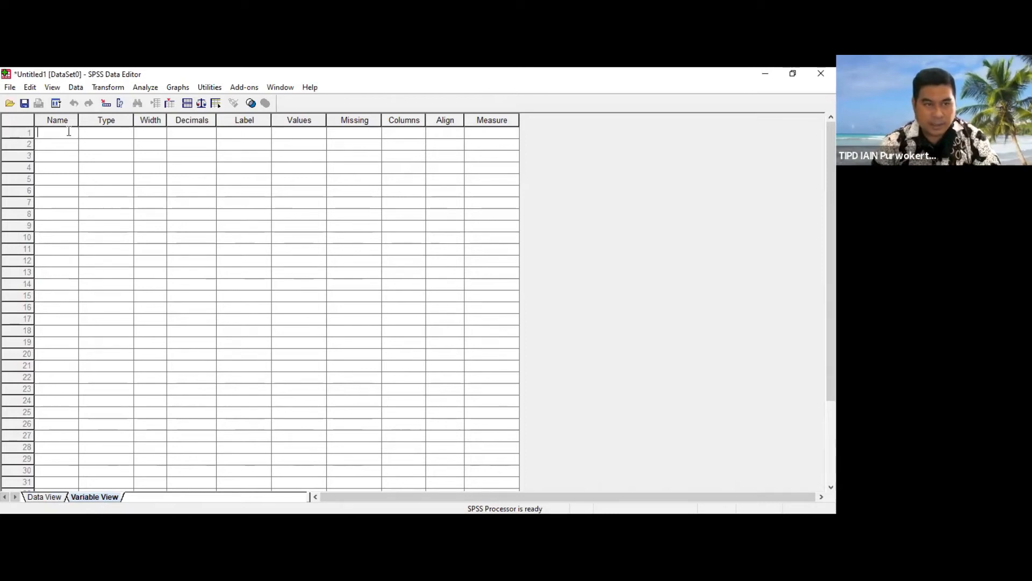
pyautogui.write('nOMOR')
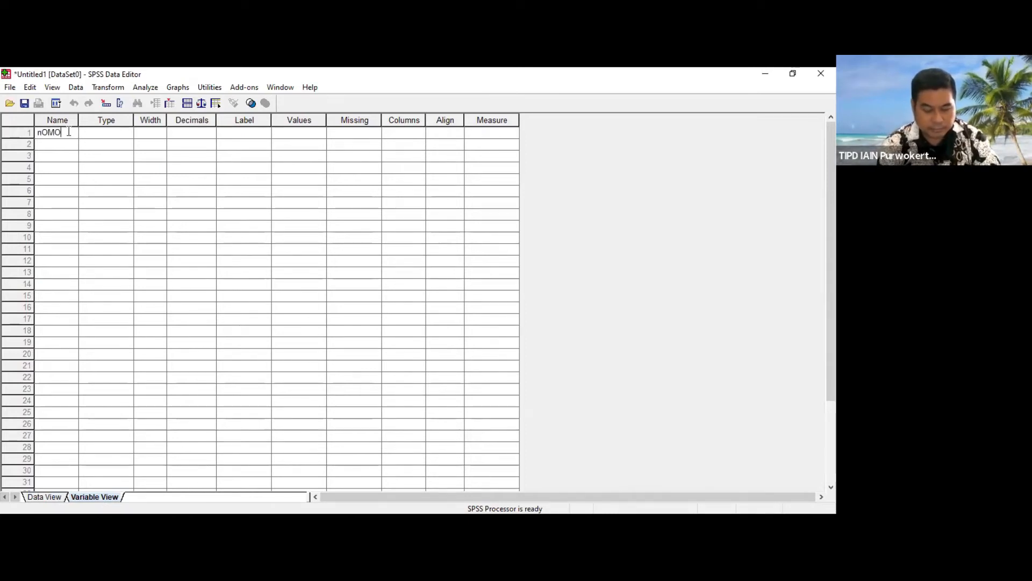
pyautogui.press('BackSpace')
pyautogui.press('BackSpace')
pyautogui.press('BackSpace')
pyautogui.press('BackSpace')
pyautogui.press('BackSpace')
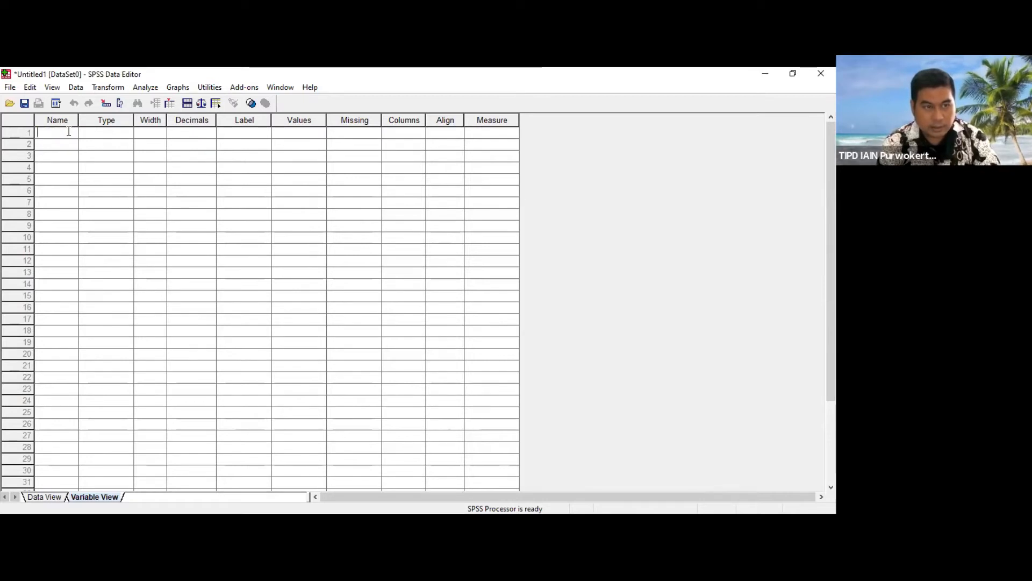
pyautogui.write('Nomor')
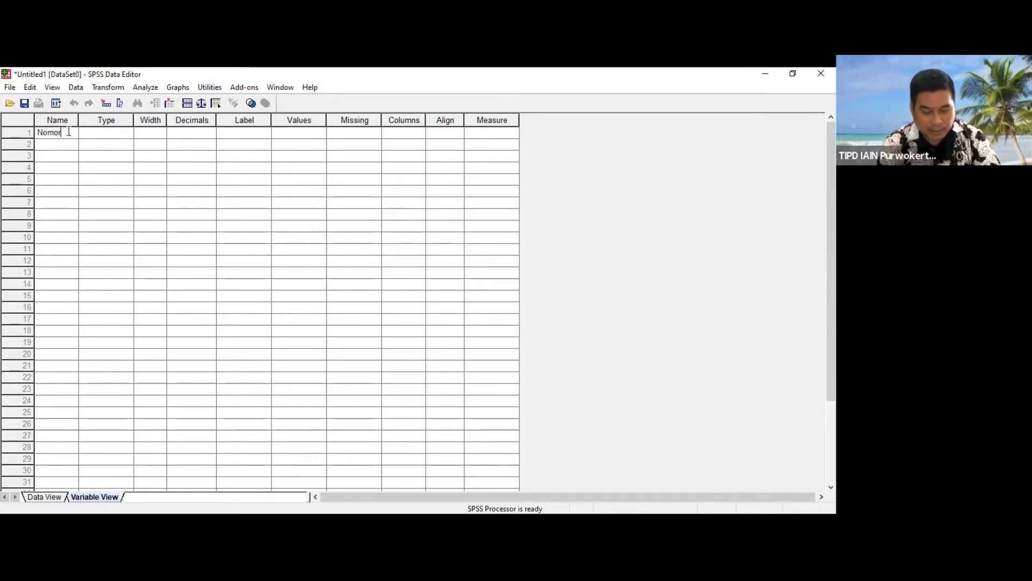
pyautogui.write('_respon')
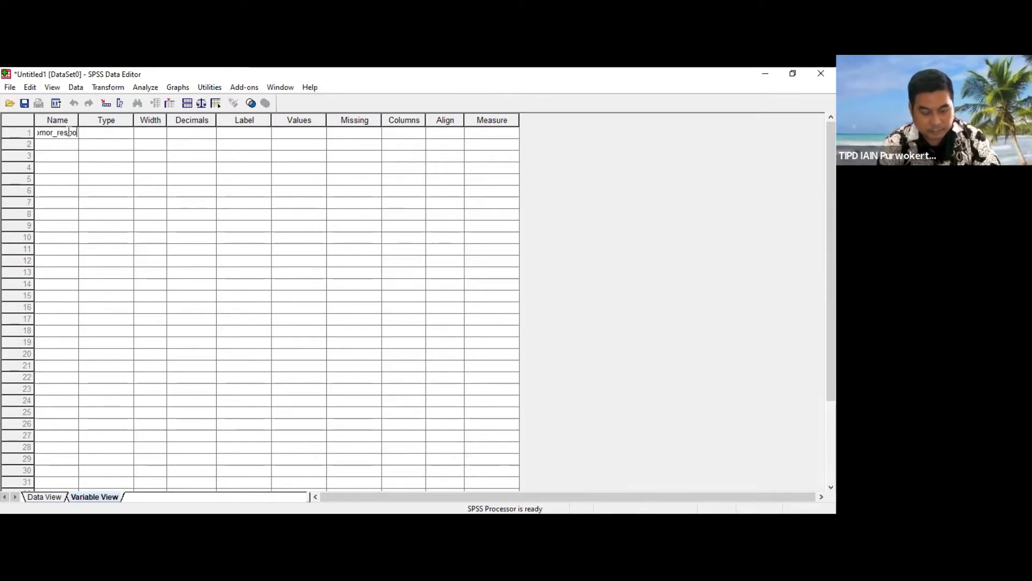
pyautogui.press('BackSpace')
pyautogui.press('BackSpace')
pyautogui.press('BackSpace')
pyautogui.press('BackSpace')
pyautogui.press('BackSpace')
pyautogui.press('BackSpace')
pyautogui.press('BackSpace')
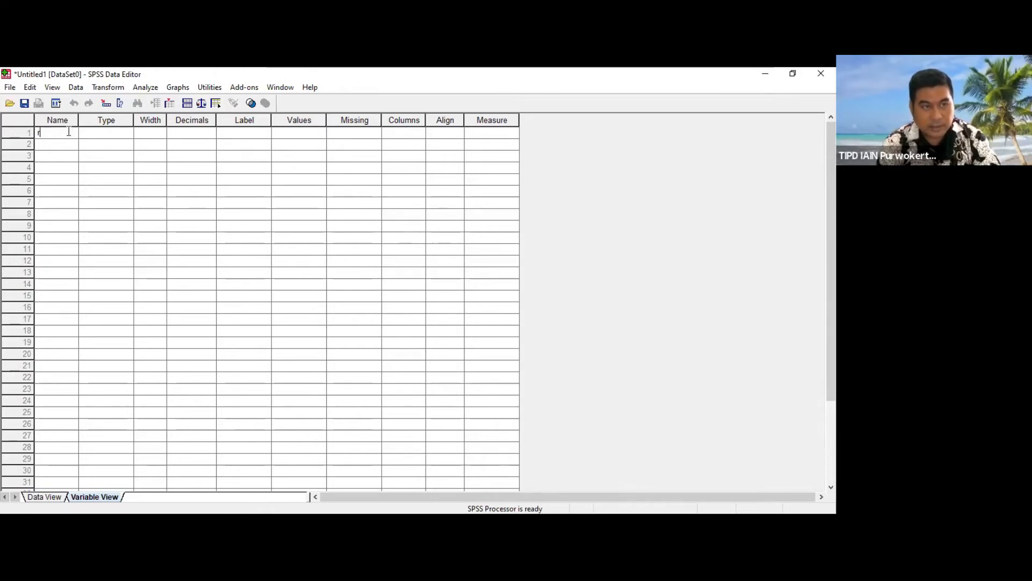
pyautogui.write('responden')
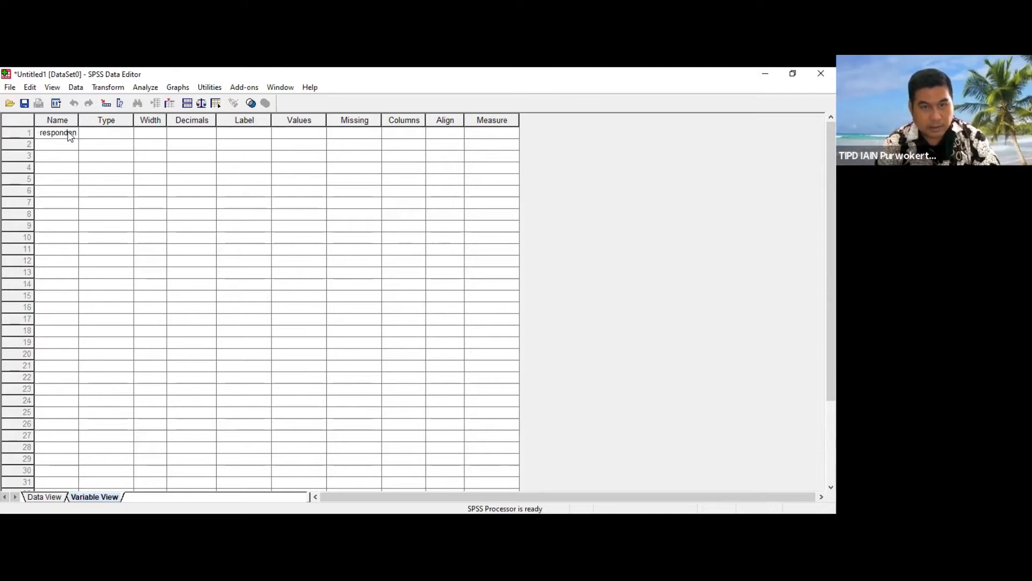
pyautogui.press('Return')
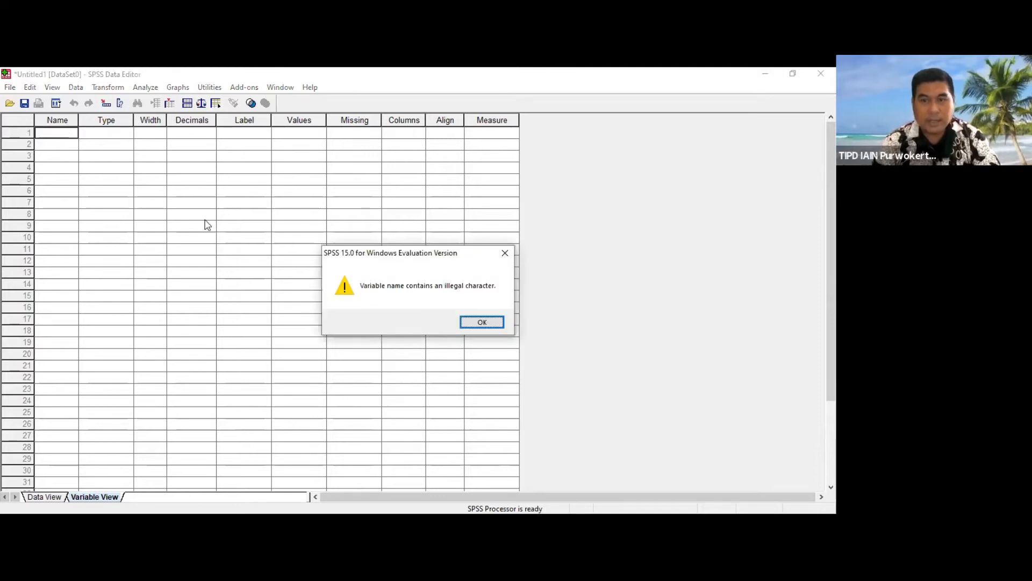
pyautogui.click(502, 326)
# Step: Name the first variable Nomor_responden
pyautogui.doubleClick(66, 135)
pyautogui.write('N')
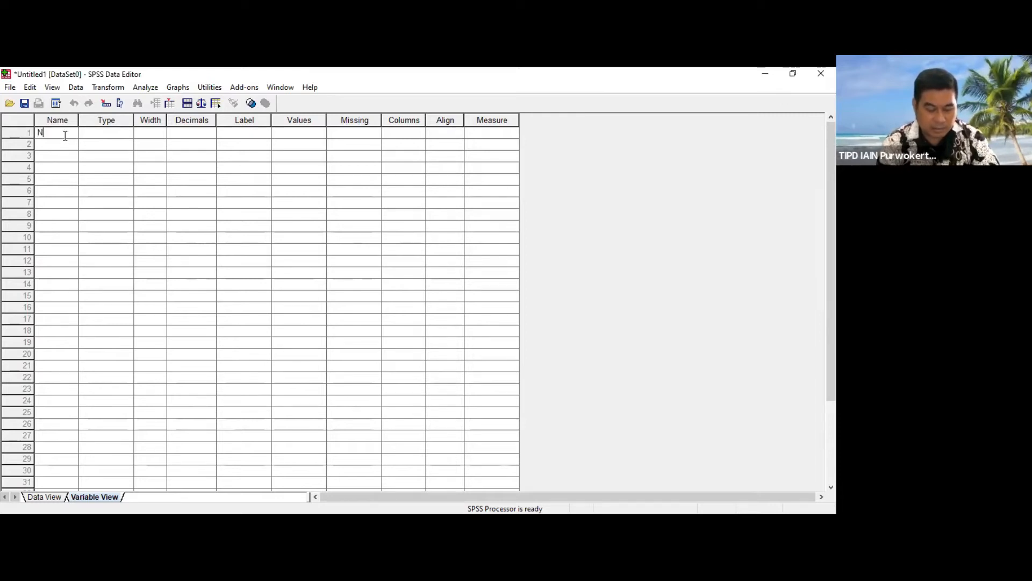
pyautogui.write('omor_responden')
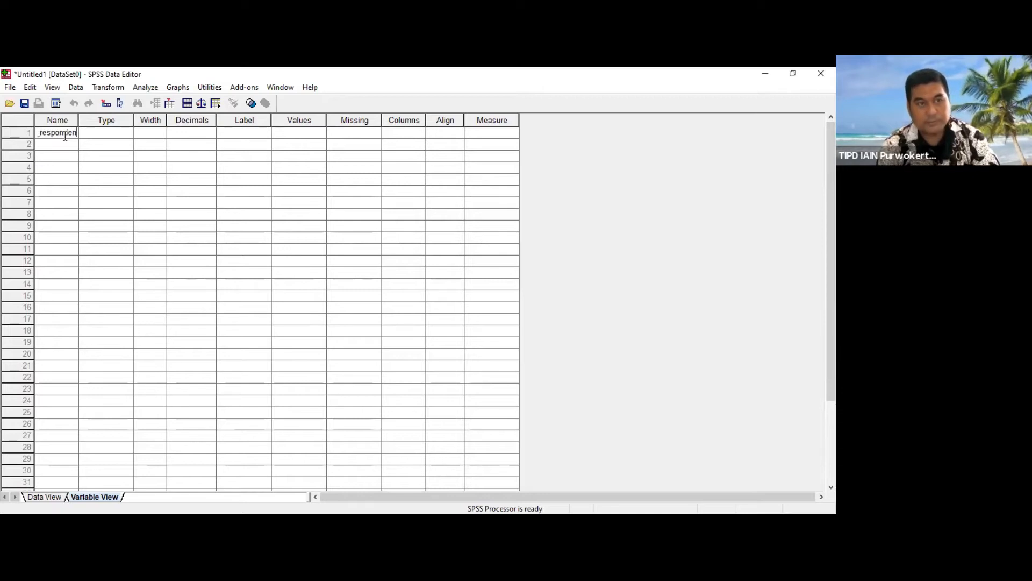
pyautogui.click(115, 135)
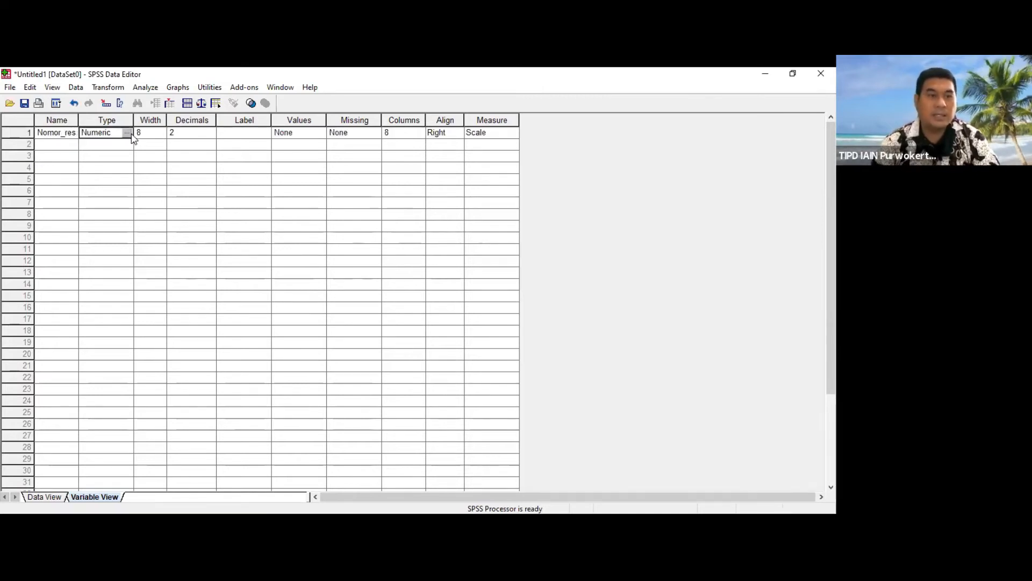
# Step: Set the decimal places of the numeric Nomor_responden variable to 0
pyautogui.click(127, 133)
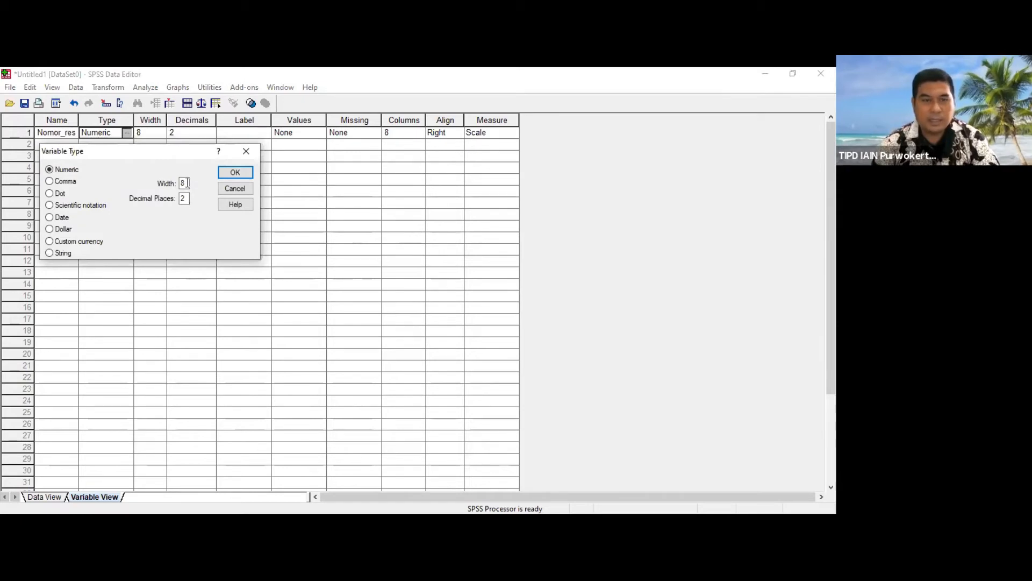
pyautogui.doubleClick(184, 198)
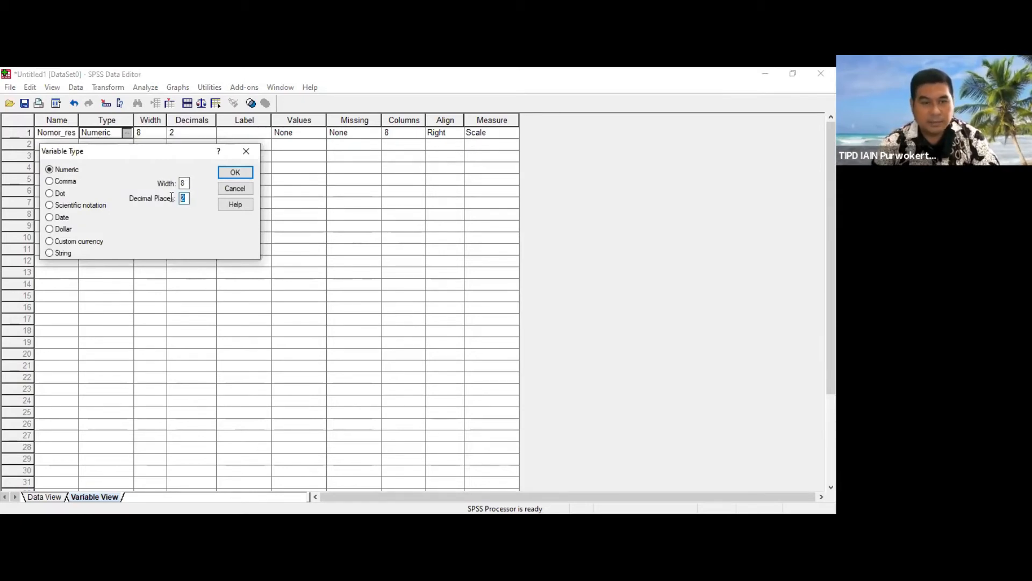
pyautogui.write('0')
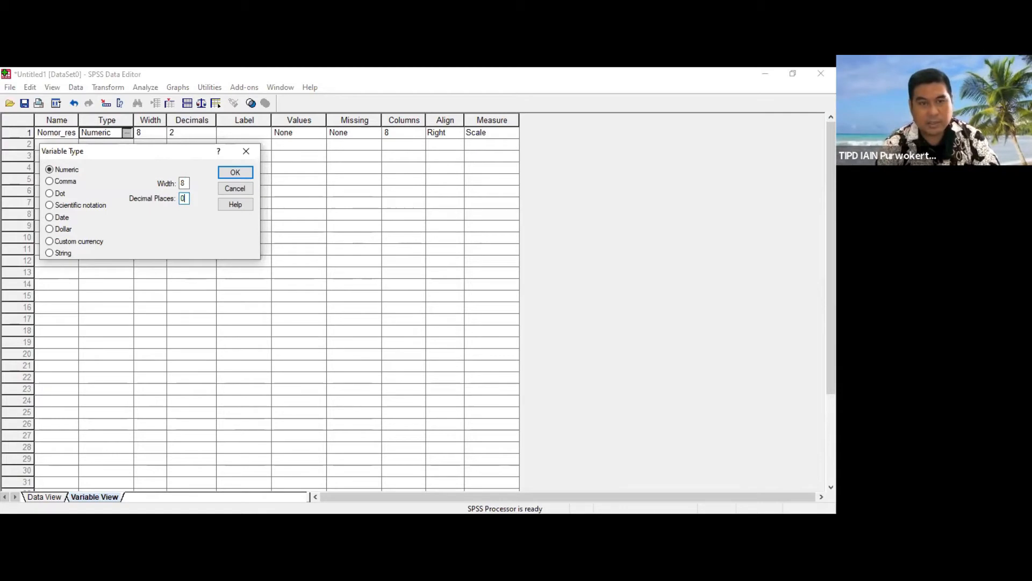
pyautogui.press('Return')
# Step: Give the first variable the label Nomor urut responden
pyautogui.press('Right')
pyautogui.press('Right')
pyautogui.press('Right')
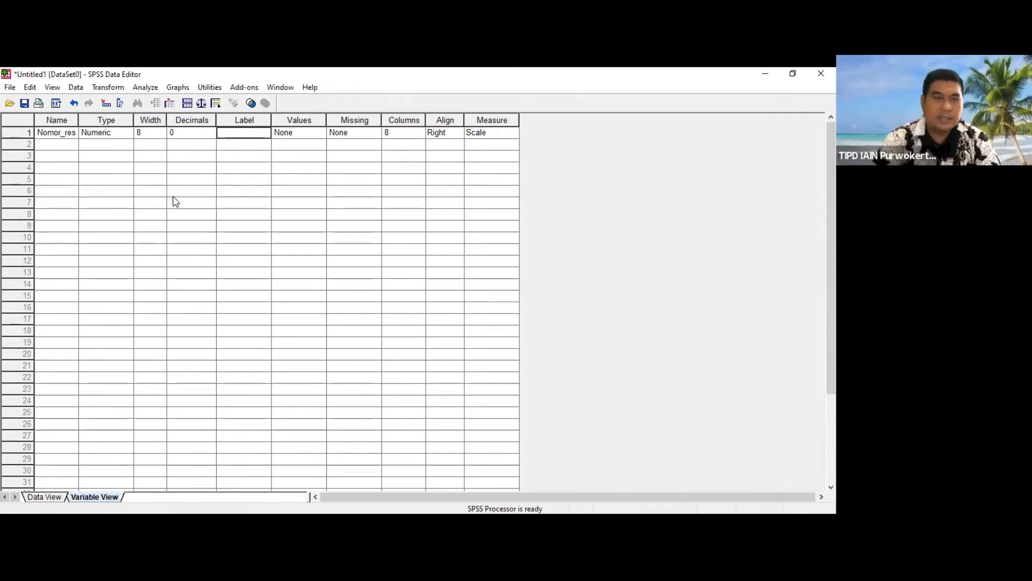
pyautogui.write('Nomor')
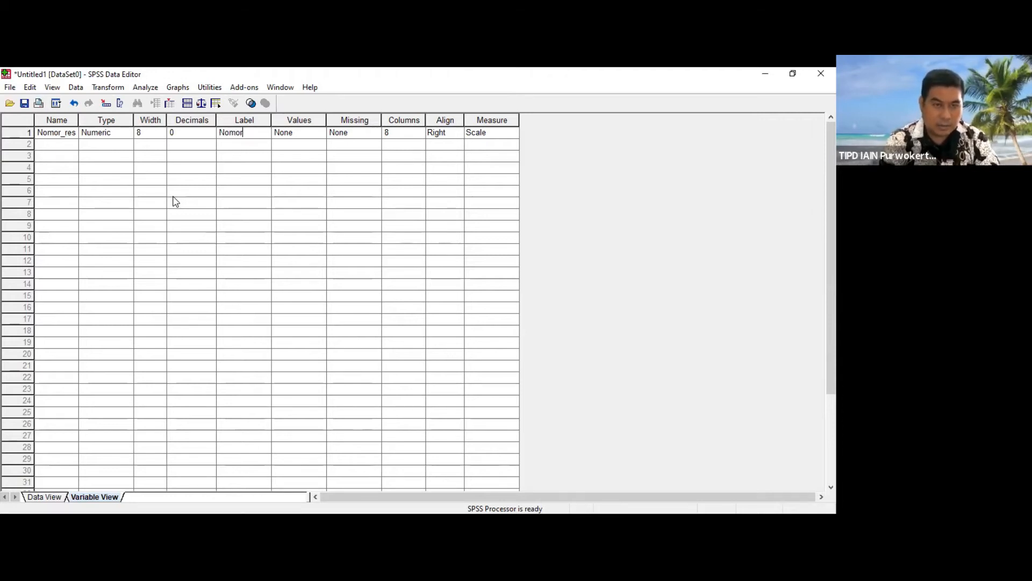
pyautogui.press('Return')
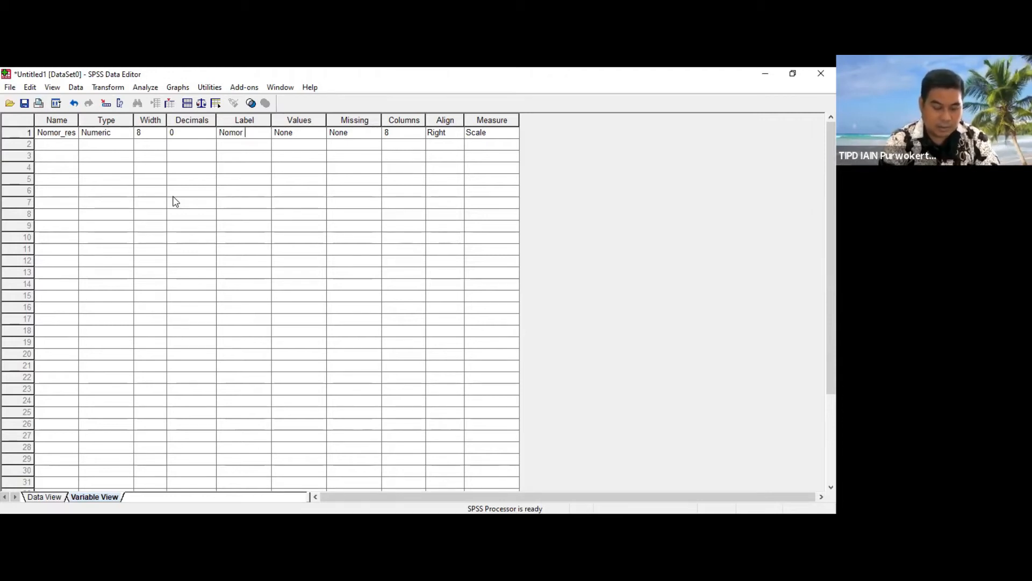
pyautogui.write('ur')
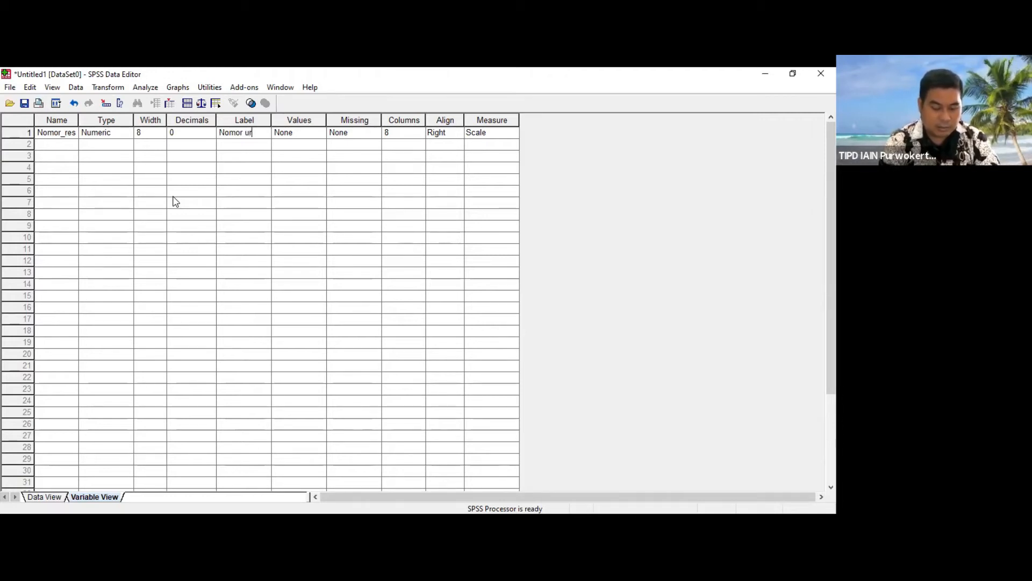
pyautogui.write('ut responden')
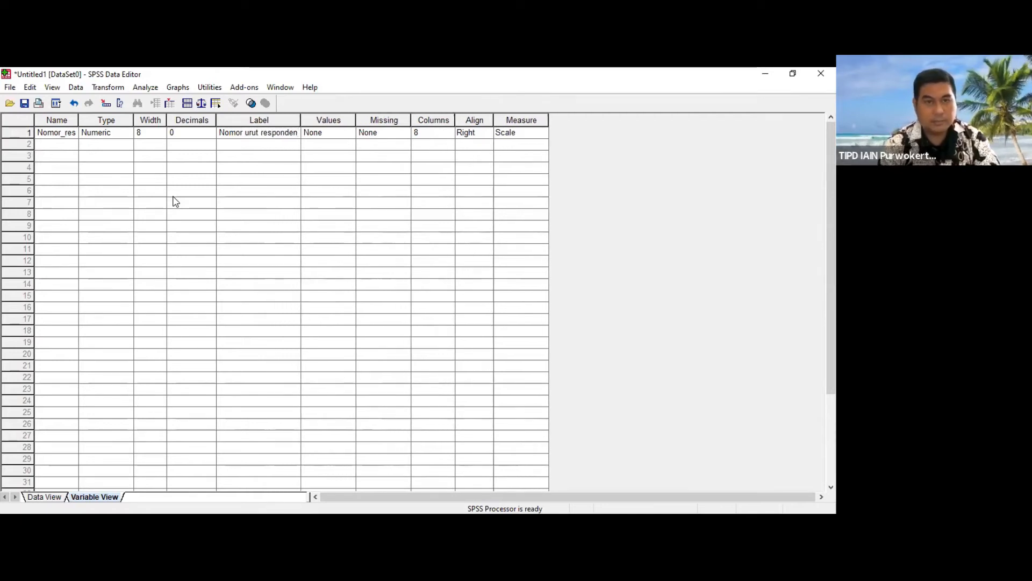
pyautogui.press('Tab')
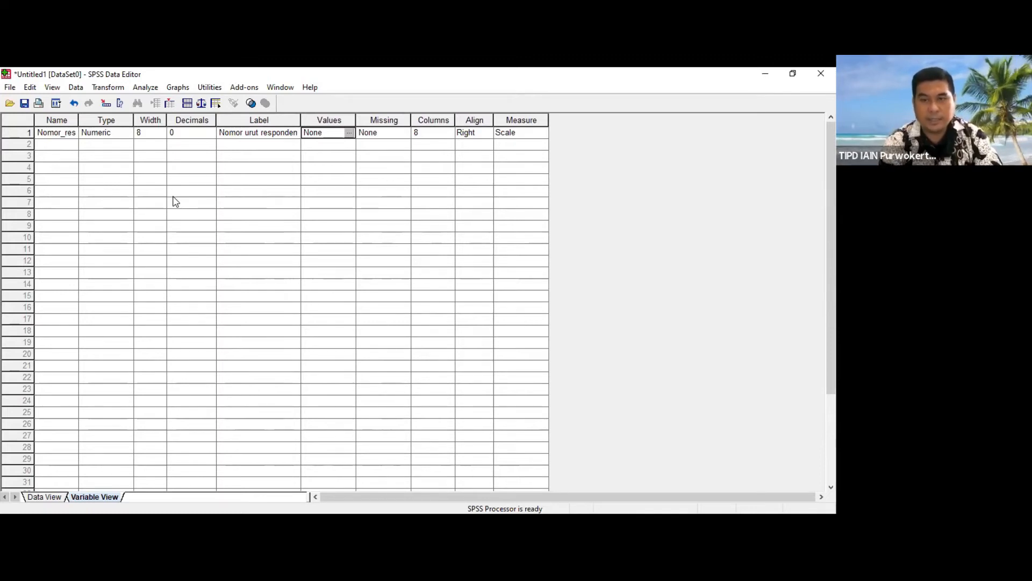
# Step: Accept the first variable's remaining default attributes, move to the second variable's row and restore the window to a smaller size
pyautogui.press('Tab')
pyautogui.press('Tab')
pyautogui.press('Tab')
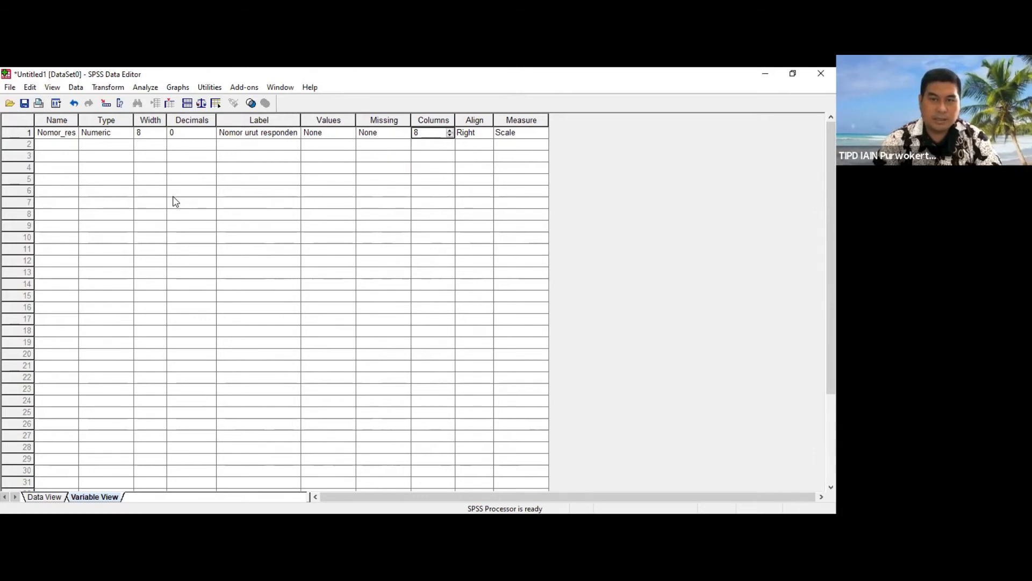
pyautogui.press('Tab')
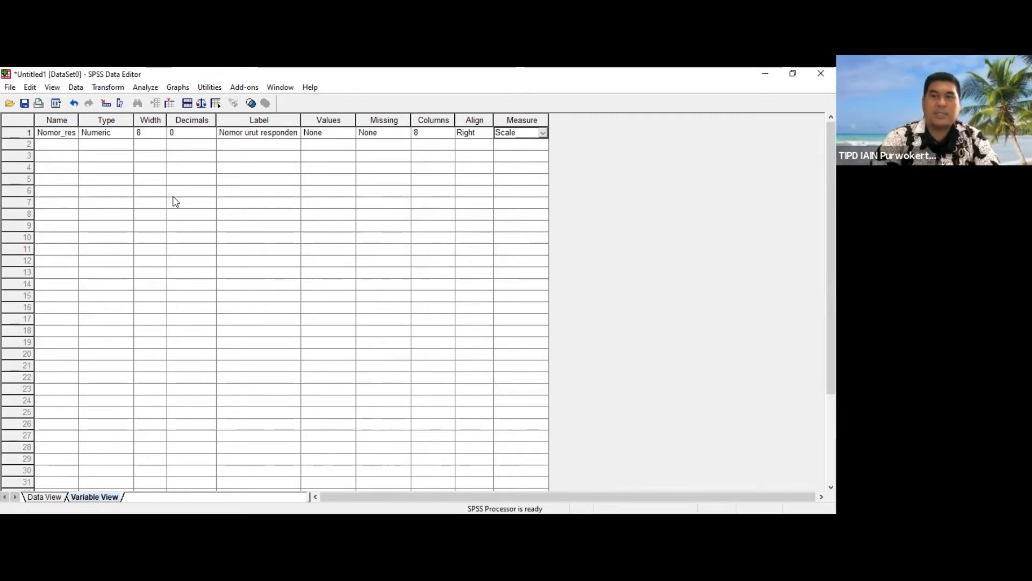
pyautogui.press('Tab')
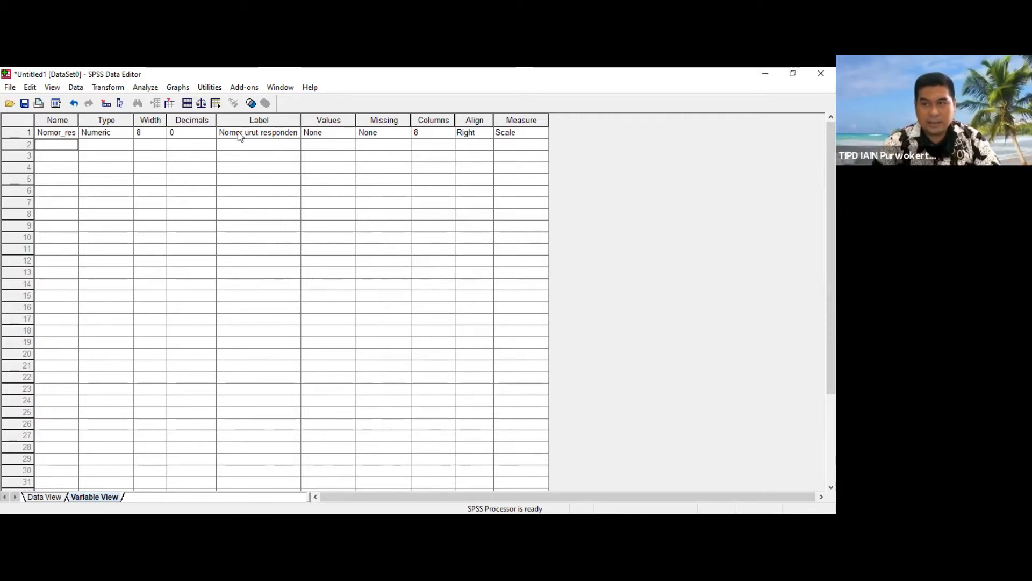
pyautogui.click(792, 74)
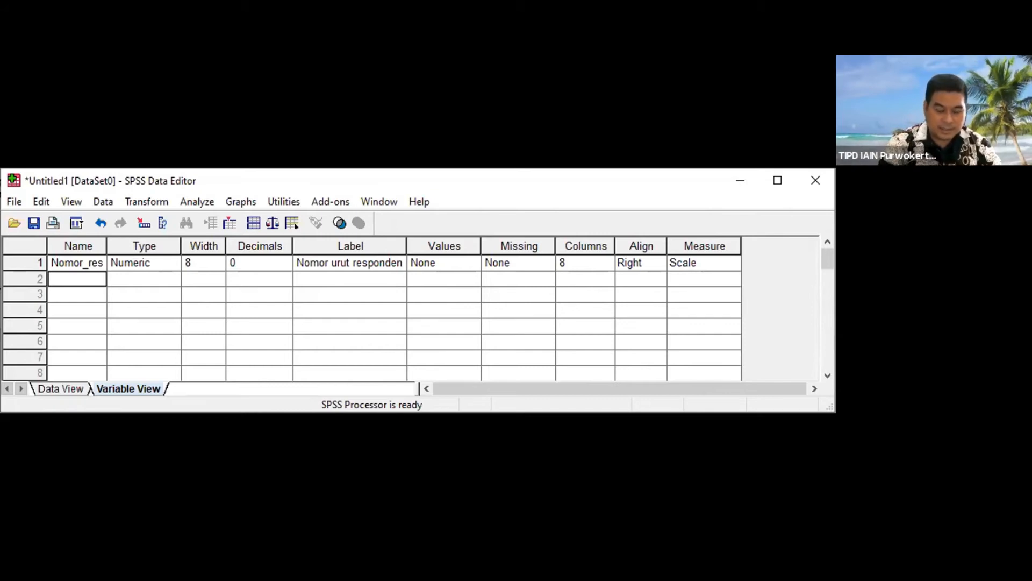
# Step: Name the second variable kecepatan_pelayanan_resepsionis
pyautogui.write('kec')
pyautogui.press('BackSpace')
pyautogui.press('BackSpace')
pyautogui.press('BackSpace')
pyautogui.write('kecepatan_')
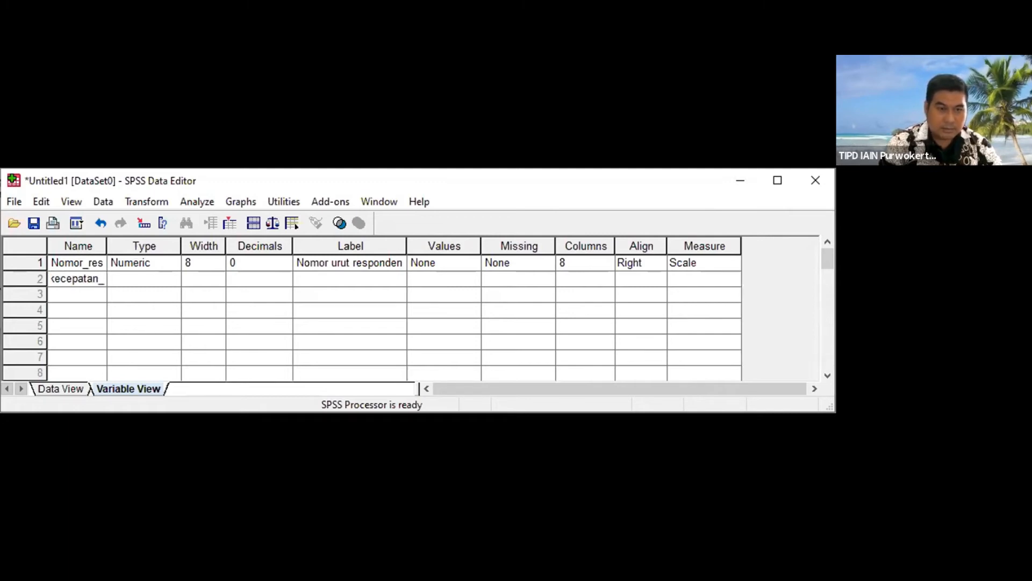
pyautogui.write('pelayanan_')
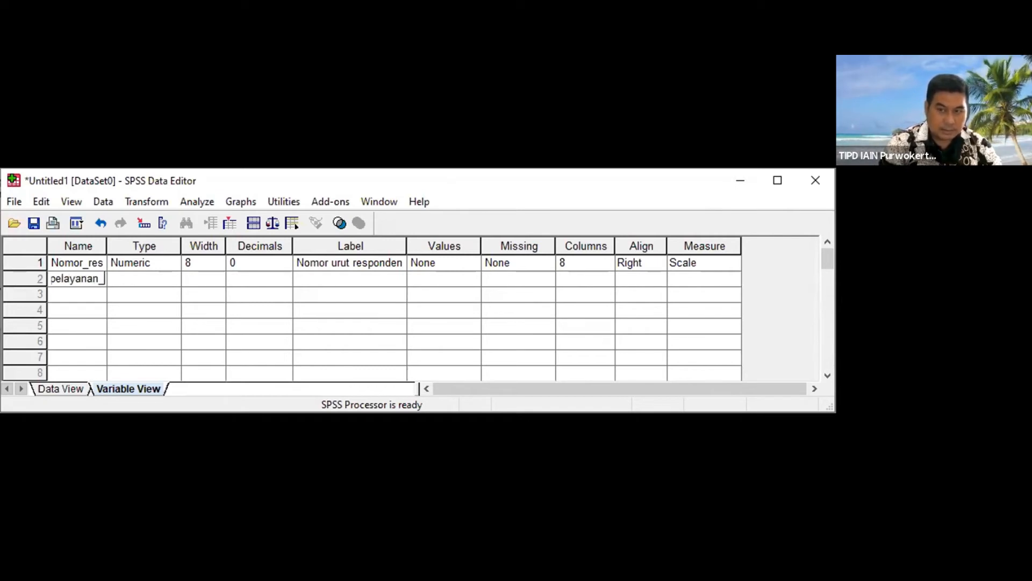
pyautogui.write('rese')
pyautogui.write('psionis')
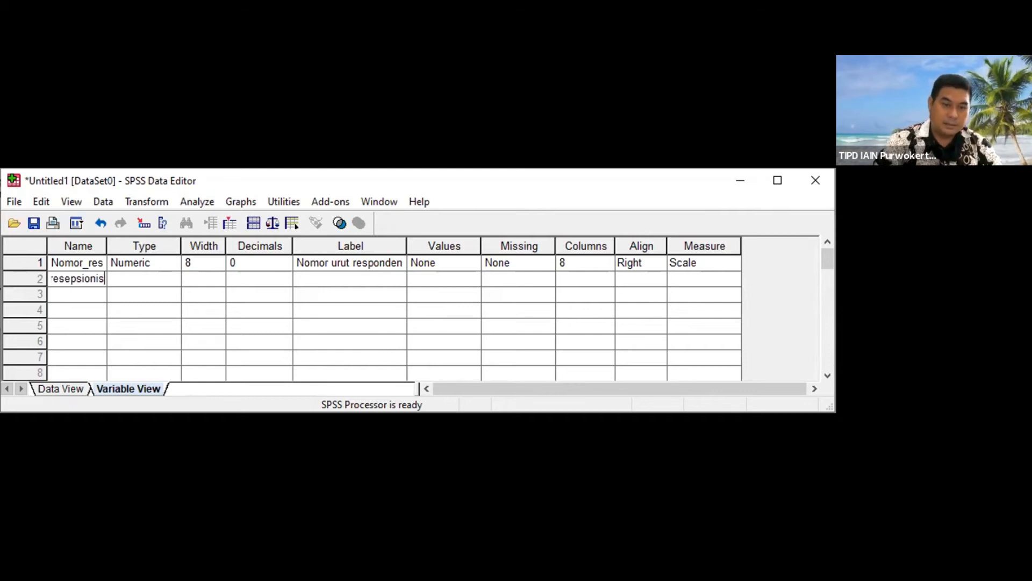
pyautogui.press('Tab')
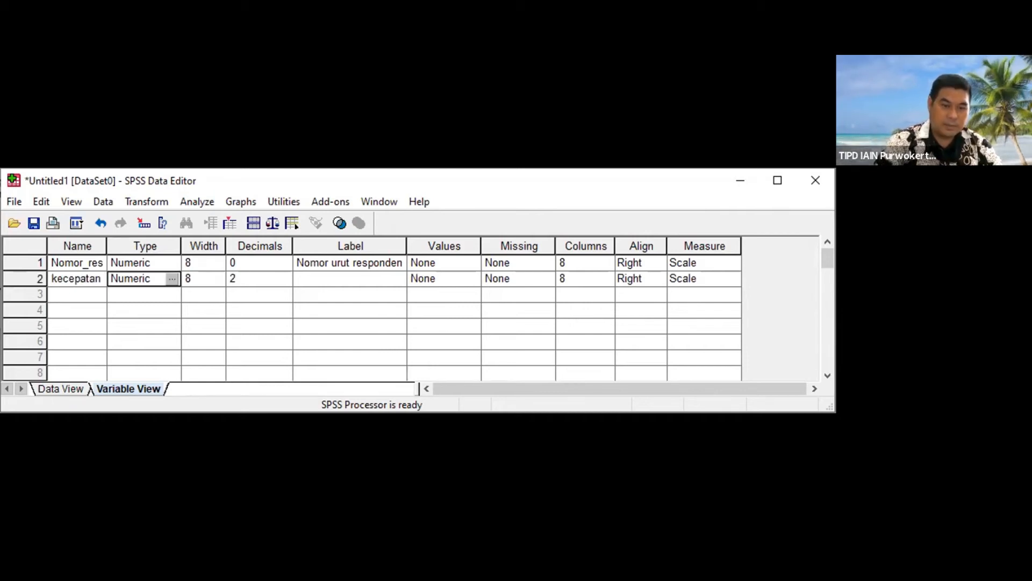
# Step: Set the decimal places of the numeric kecepatan_pelayanan_resepsionis variable to 0 and select its label cell
pyautogui.press('Tab')
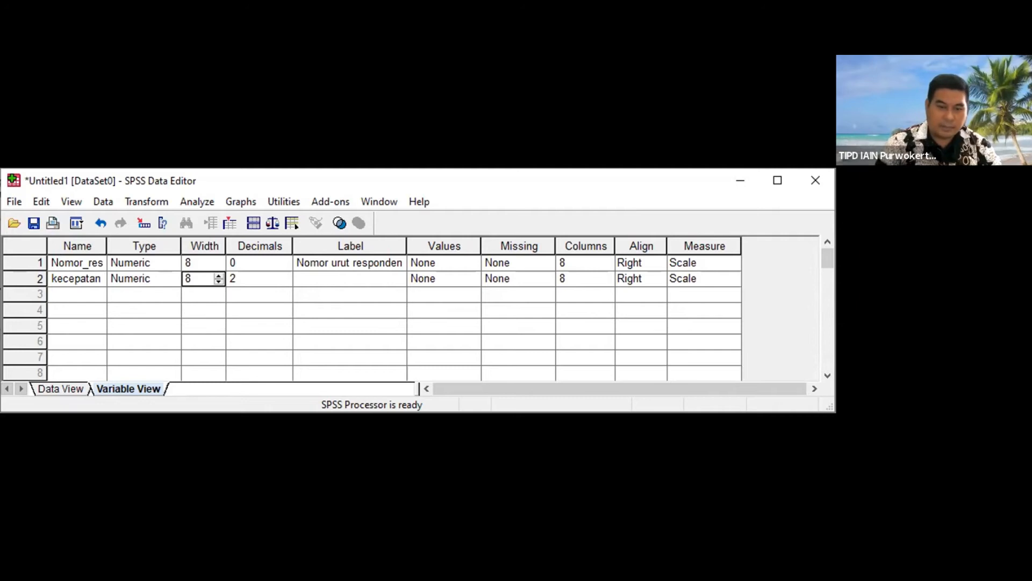
pyautogui.click(170, 278)
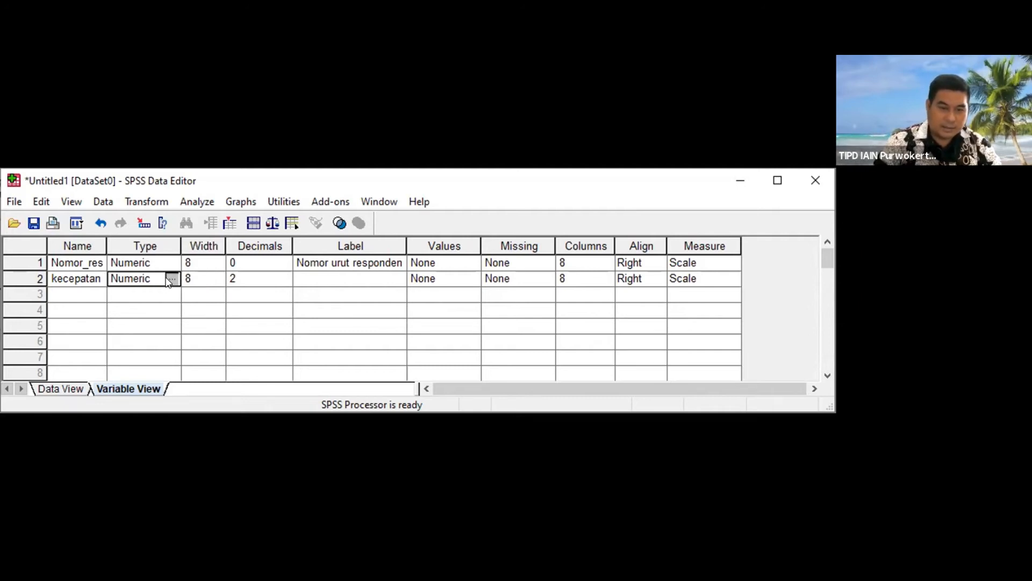
pyautogui.click(175, 278)
pyautogui.doubleClick(249, 314)
pyautogui.write('0')
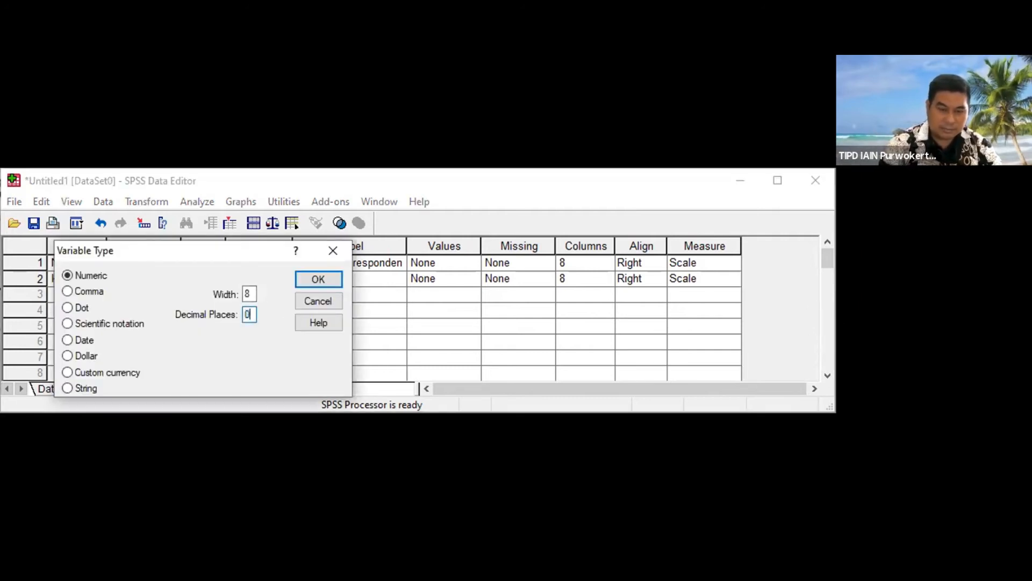
pyautogui.click(326, 279)
pyautogui.click(328, 285)
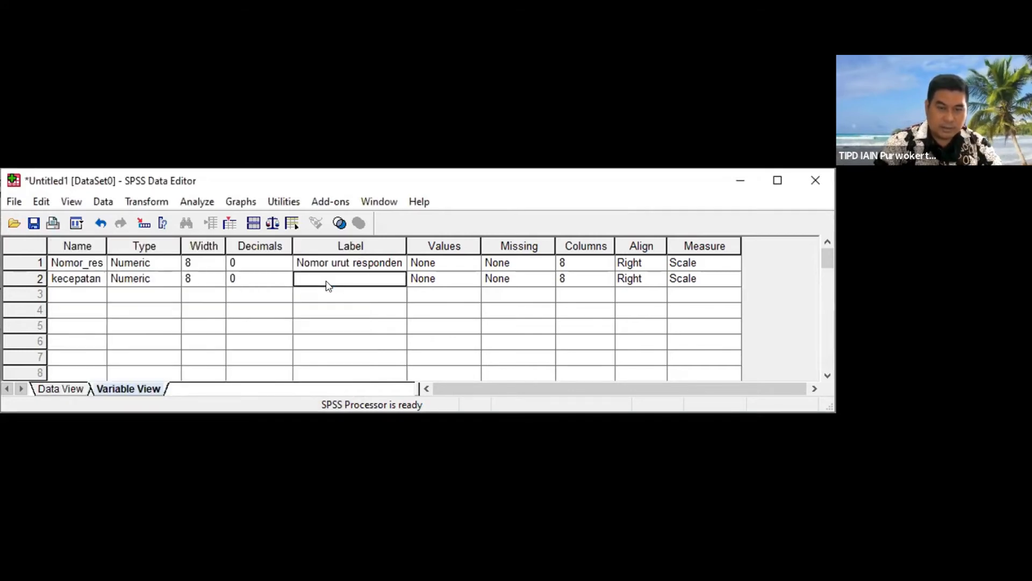
# Step: Give the second variable the label Kecepatan pelayanan di resepsionis
pyautogui.write('Kecepatan pelayanan')
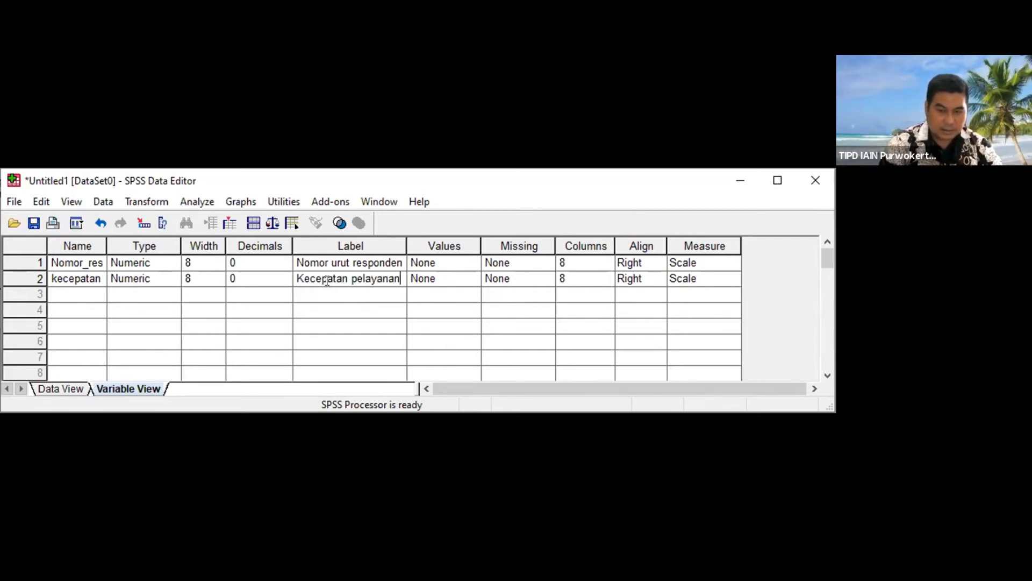
pyautogui.write(' di resepsionis')
pyautogui.press('Tab')
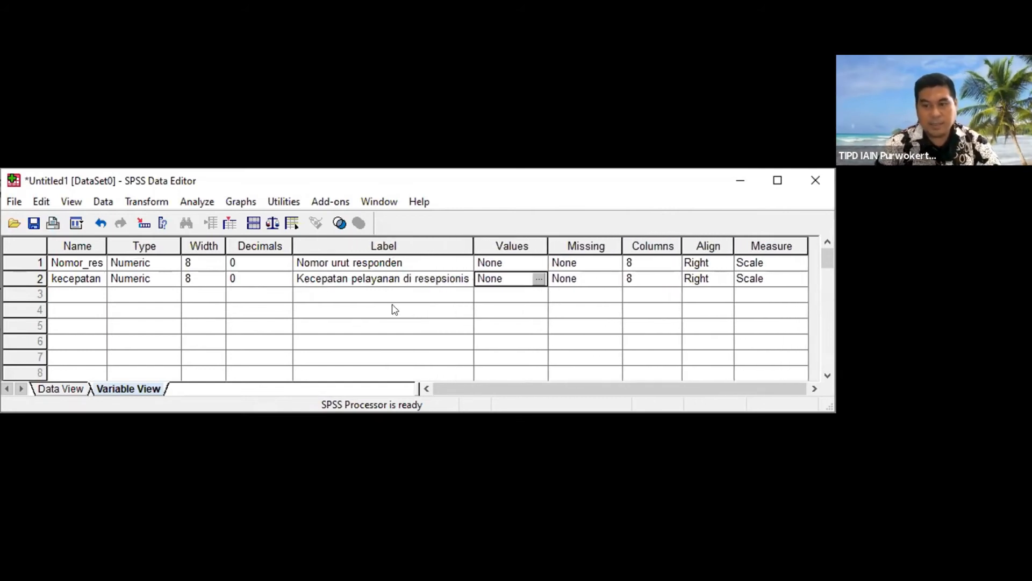
# Step: Add value labels 5 = Sangat cepat and 4 = Cepat to the service speed variable
pyautogui.click(538, 280)
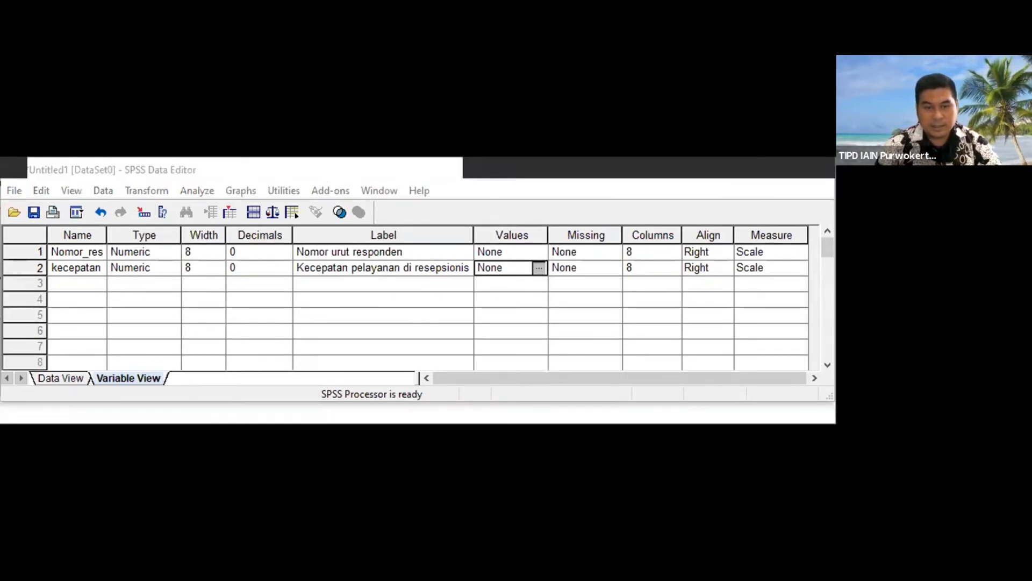
pyautogui.write('5')
pyautogui.press('Tab')
pyautogui.write('Sangat cepat')
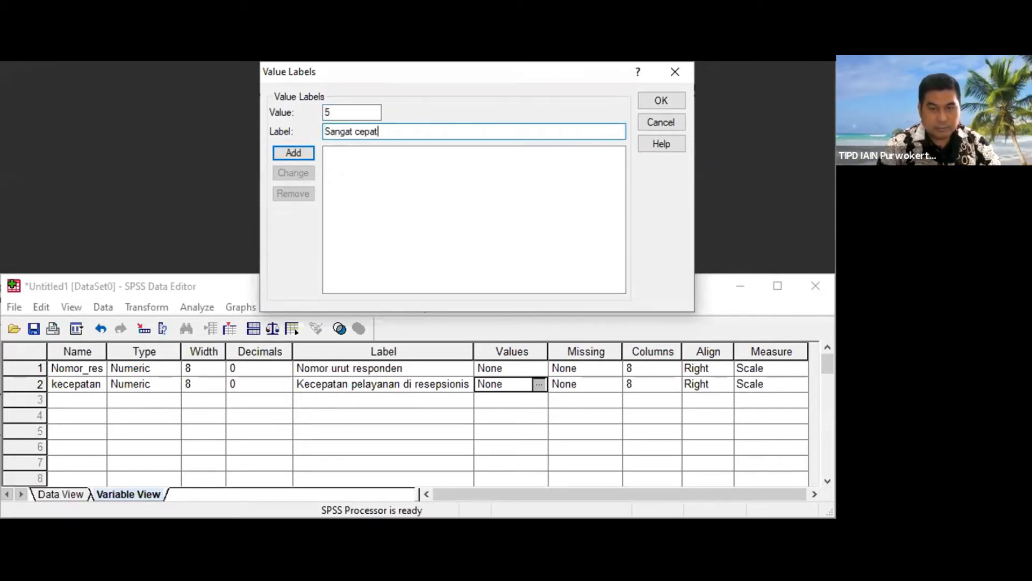
pyautogui.press('Return')
pyautogui.write('4')
pyautogui.press('Tab')
pyautogui.write('Cepat')
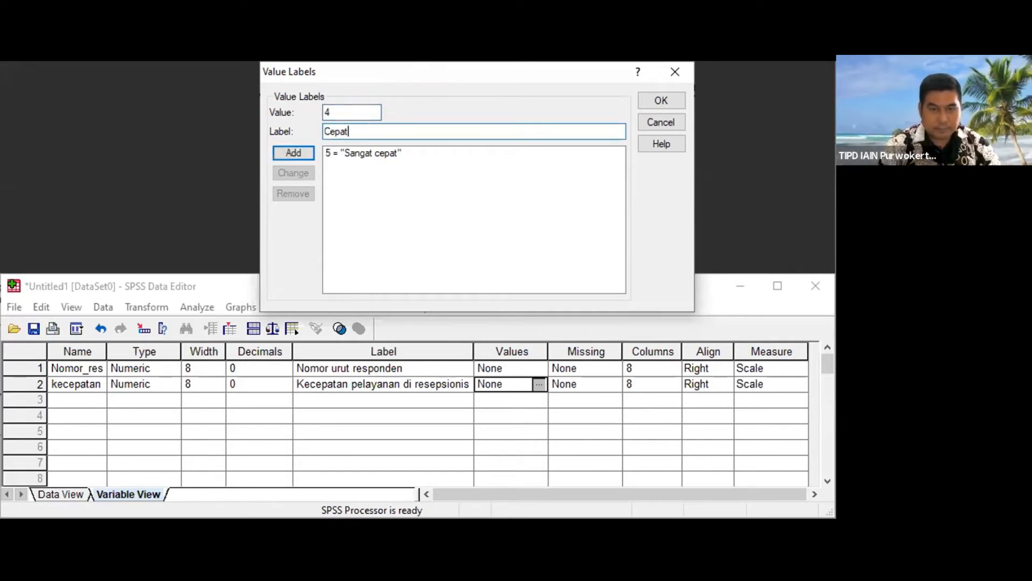
pyautogui.press('Return')
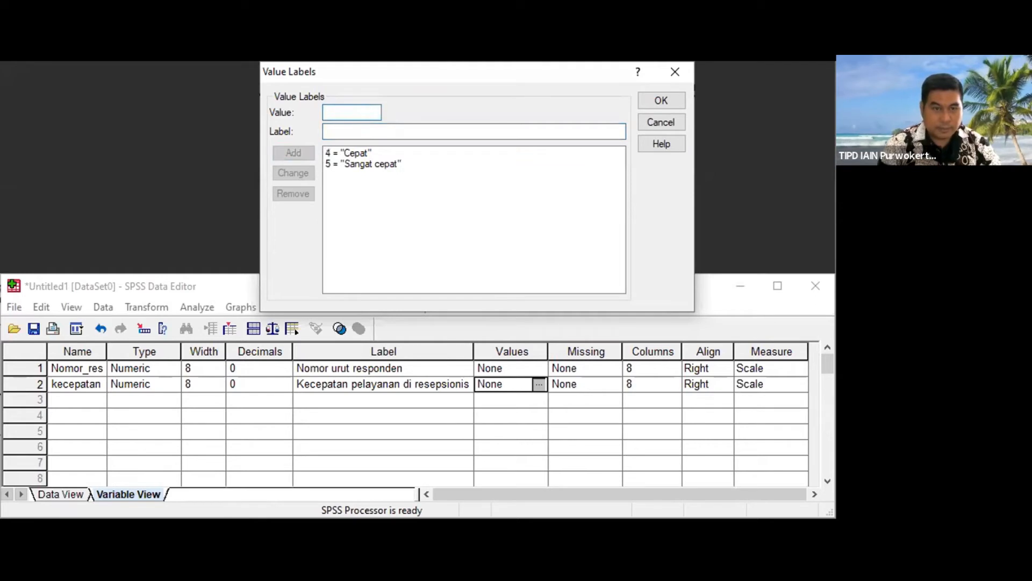
# Step: Add value labels 3 = Biasa and 2 = Lambat to the service speed variable
pyautogui.write('3')
pyautogui.press('Tab')
pyautogui.write('Biasa')
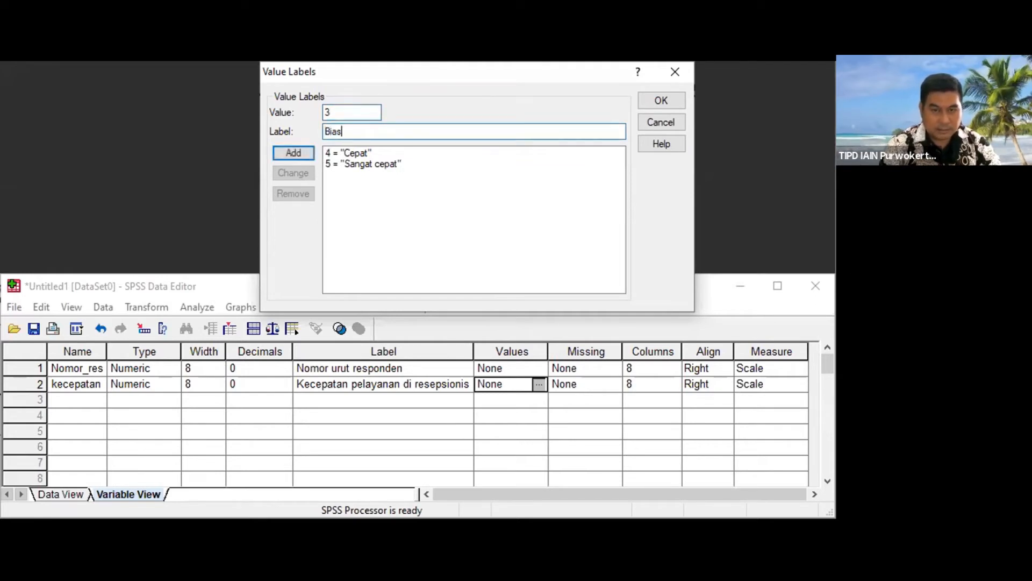
pyautogui.press('Return')
pyautogui.write('2')
pyautogui.press('Tab')
pyautogui.write('Lambat')
pyautogui.press('Return')
# Step: Add value label 1 = Sangat lambat and apply the service speed variable's value labels
pyautogui.write('1')
pyautogui.press('Tab')
pyautogui.write('Sangat lamb')
pyautogui.press('BackSpace')
pyautogui.write('bat')
pyautogui.press('Return')
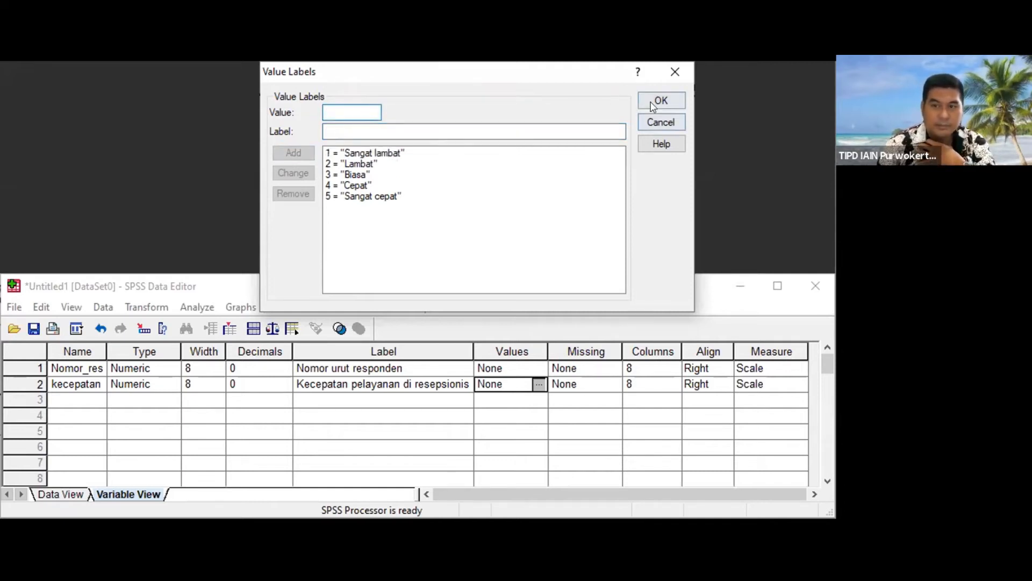
pyautogui.press('Return')
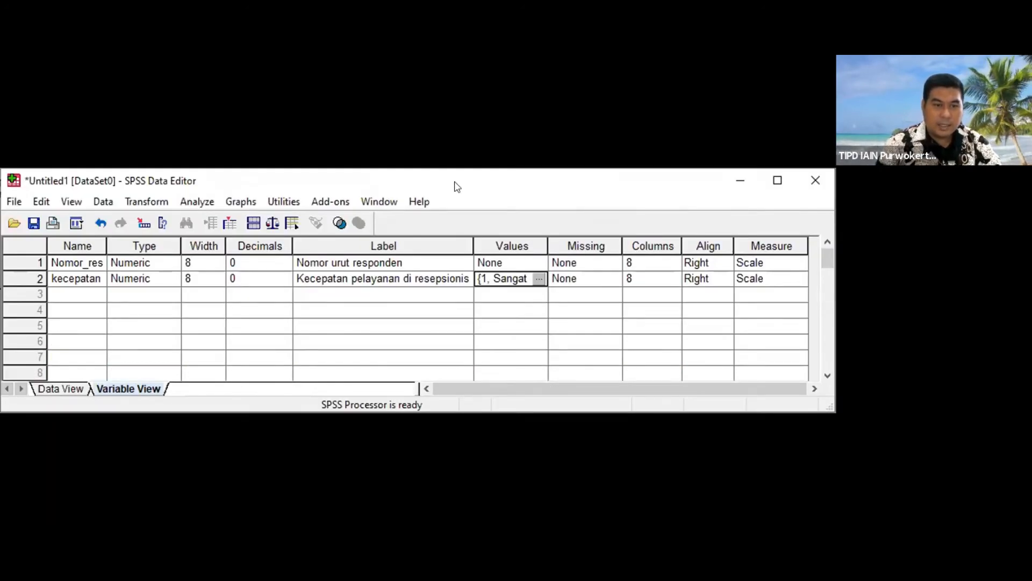
# Step: Name the third variable keramahan_staf_resepsionis
pyautogui.click(80, 292)
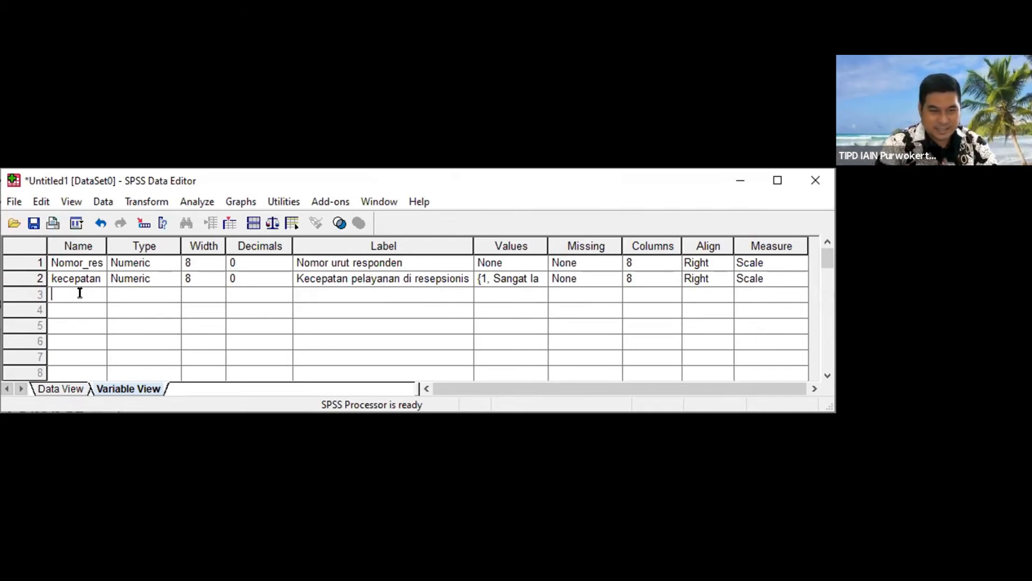
pyautogui.write('keramah')
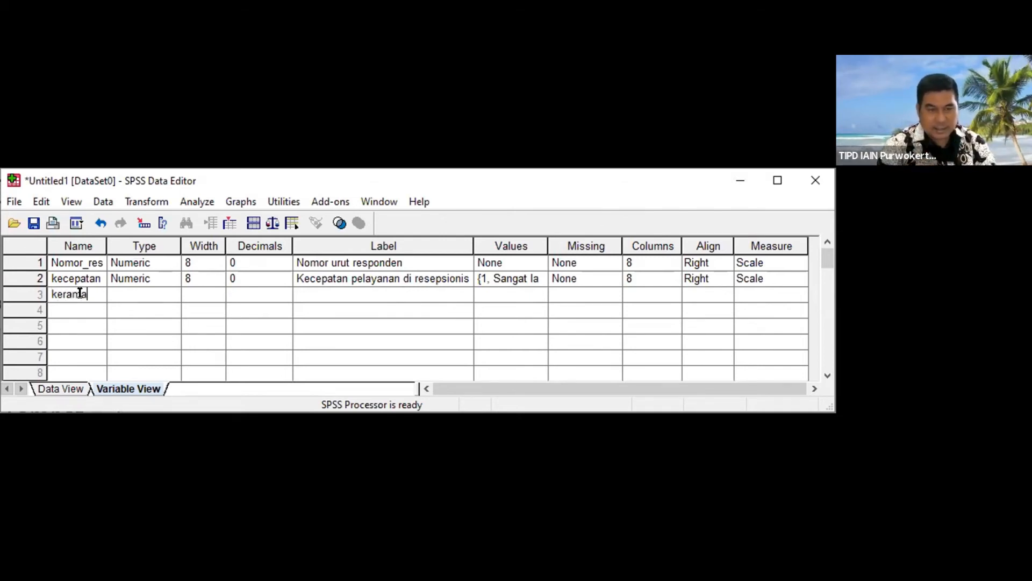
pyautogui.press('BackSpace')
pyautogui.press('BackSpace')
pyautogui.write('maha')
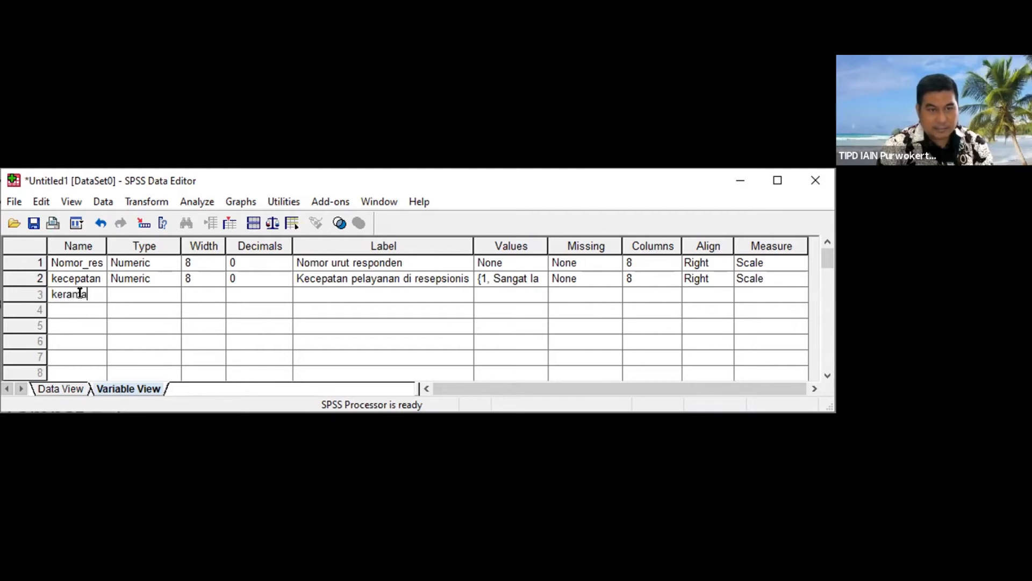
pyautogui.write('n_st')
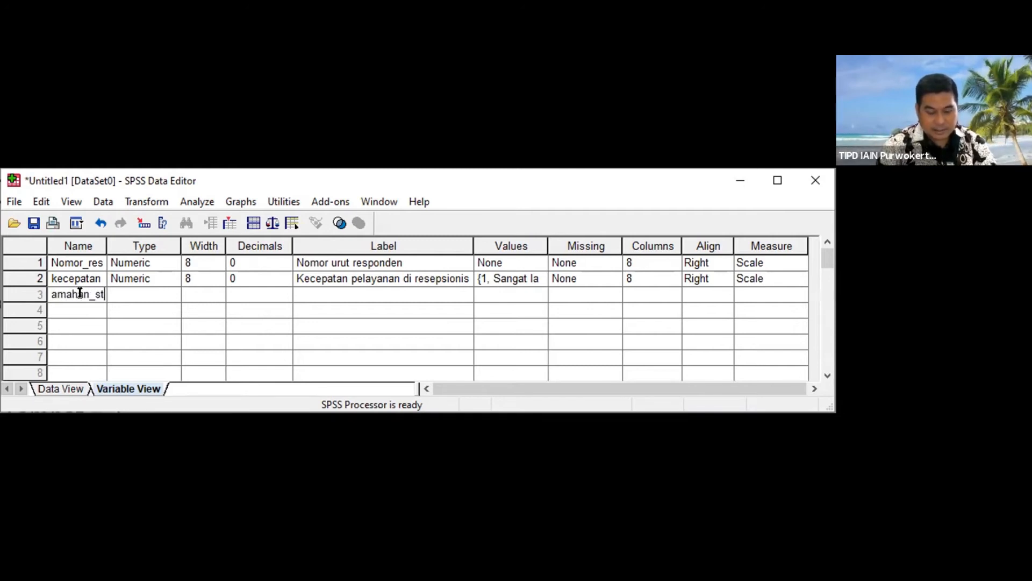
pyautogui.write('af_reseps')
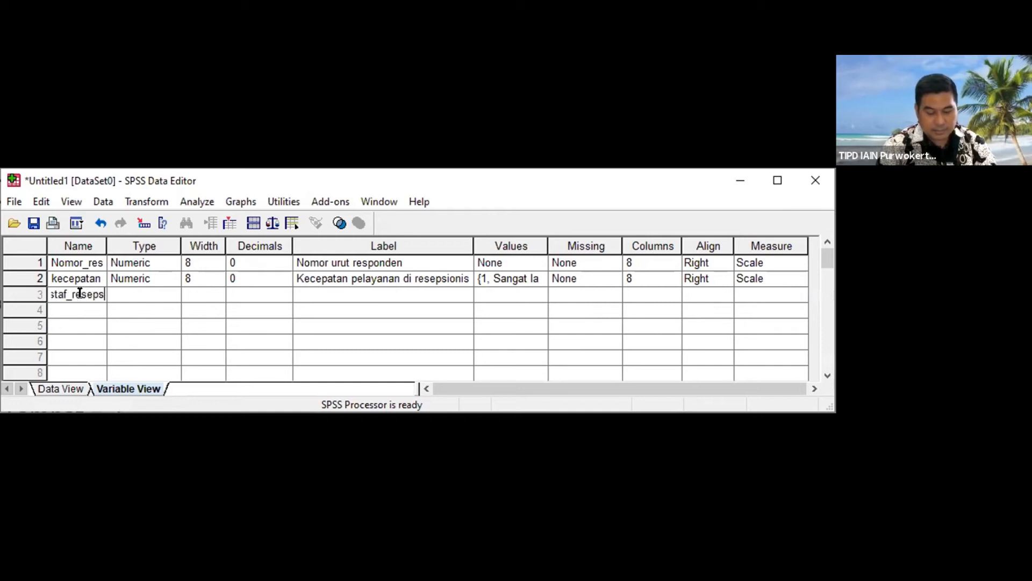
pyautogui.write('ionis')
pyautogui.press('Tab')
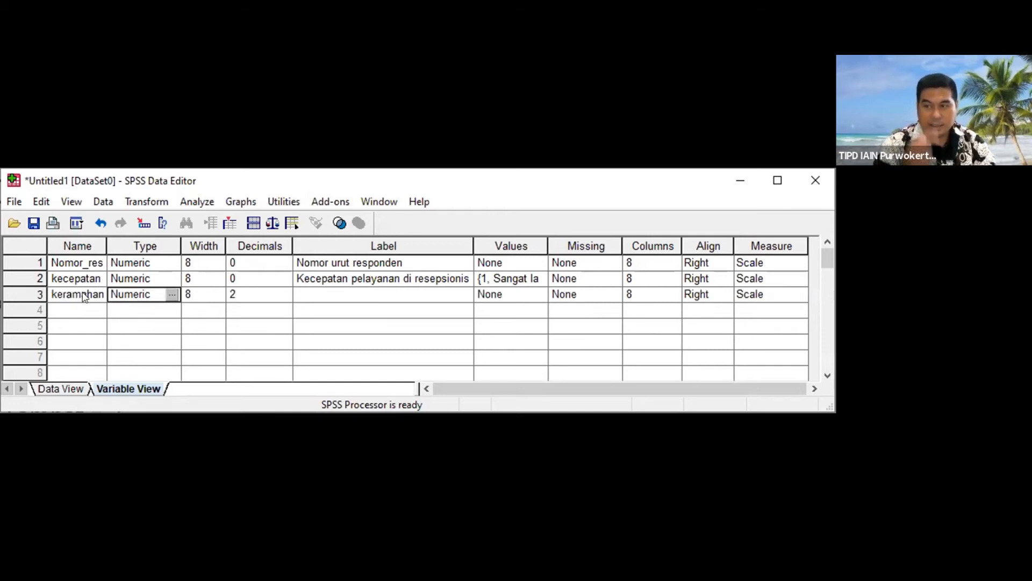
# Step: Set the decimal places of the numeric keramahan_staf_resepsionis variable to 0, keeping its default width
pyautogui.press('Tab')
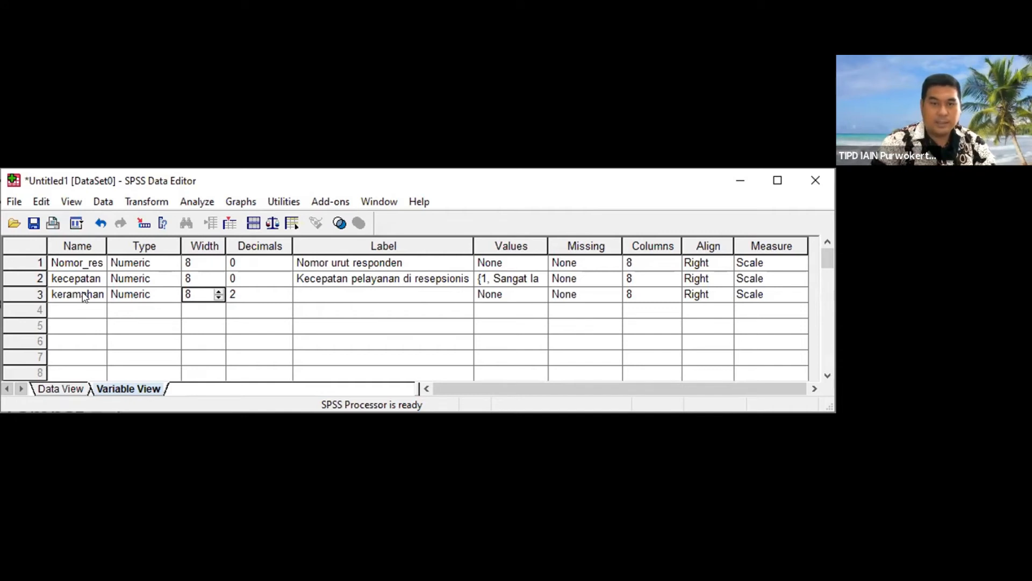
pyautogui.press('Tab')
pyautogui.write('0')
pyautogui.press('Tab')
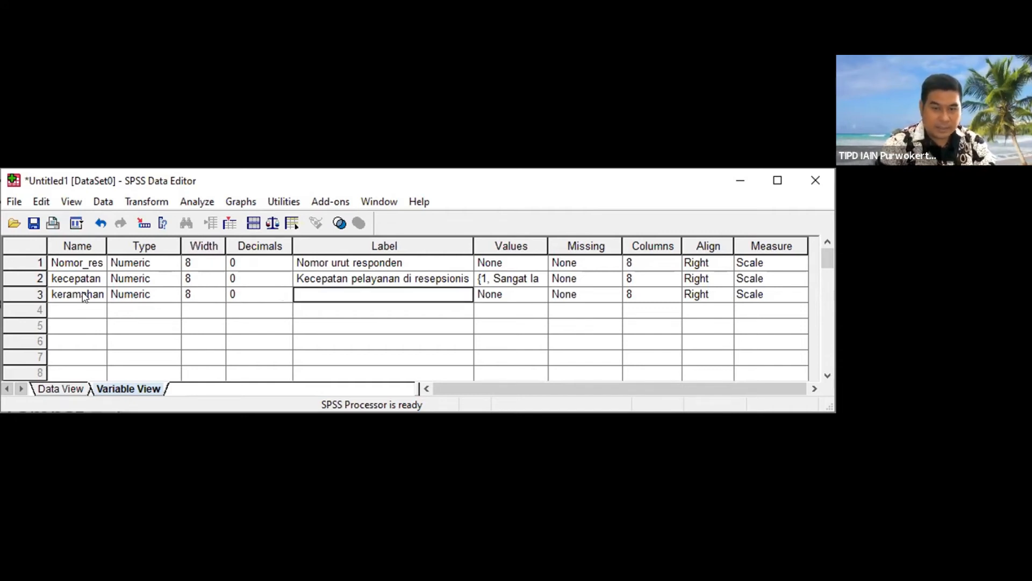
# Step: Give the third variable the label Keramahan staf resepsionis fakultas
pyautogui.write('Keramh')
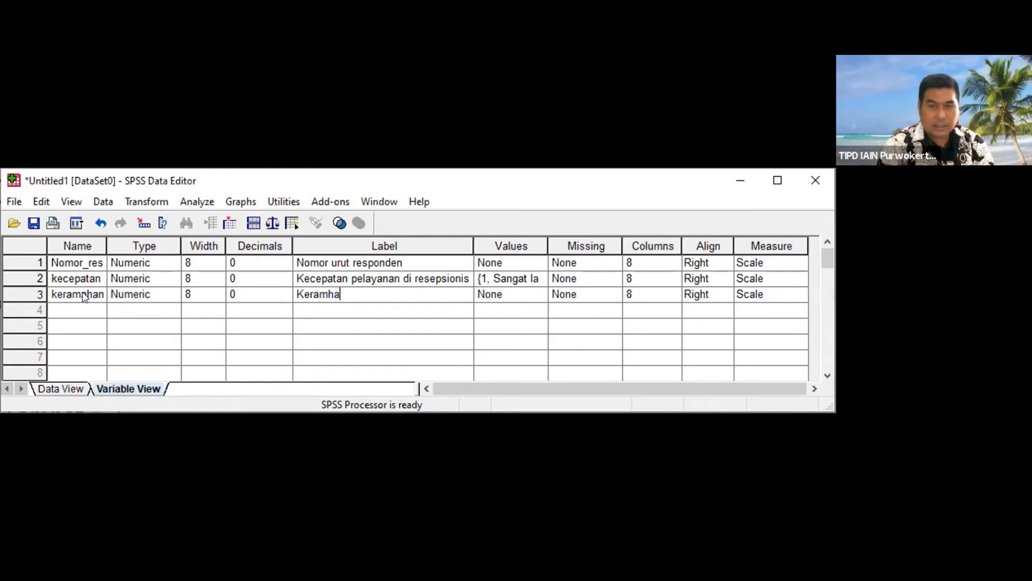
pyautogui.press('BackSpace')
pyautogui.write('ahan')
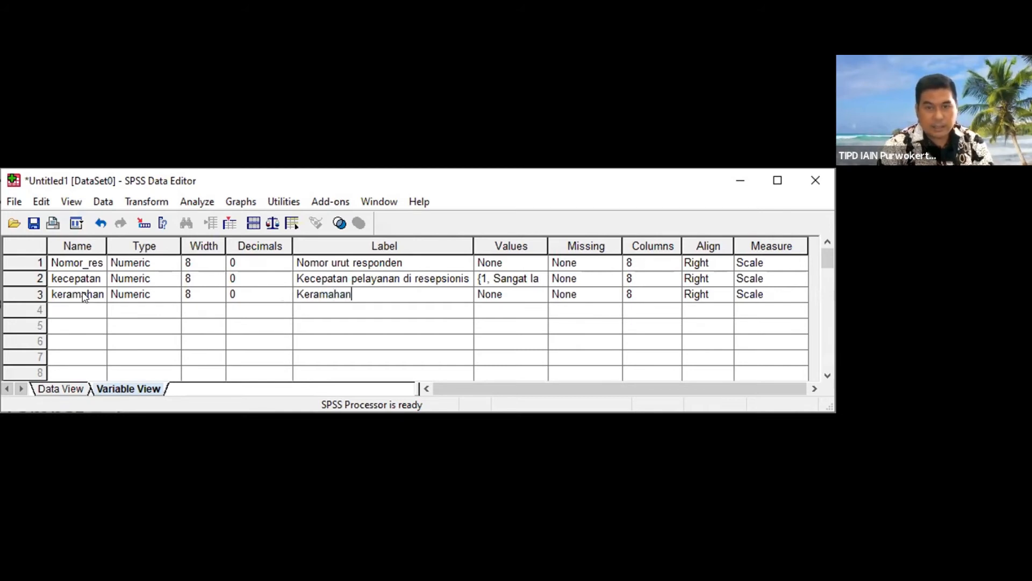
pyautogui.write(' star')
pyautogui.press('BackSpace')
pyautogui.press('BackSpace')
pyautogui.write('r')
pyautogui.press('BackSpace')
pyautogui.press('BackSpace')
pyautogui.write('f re')
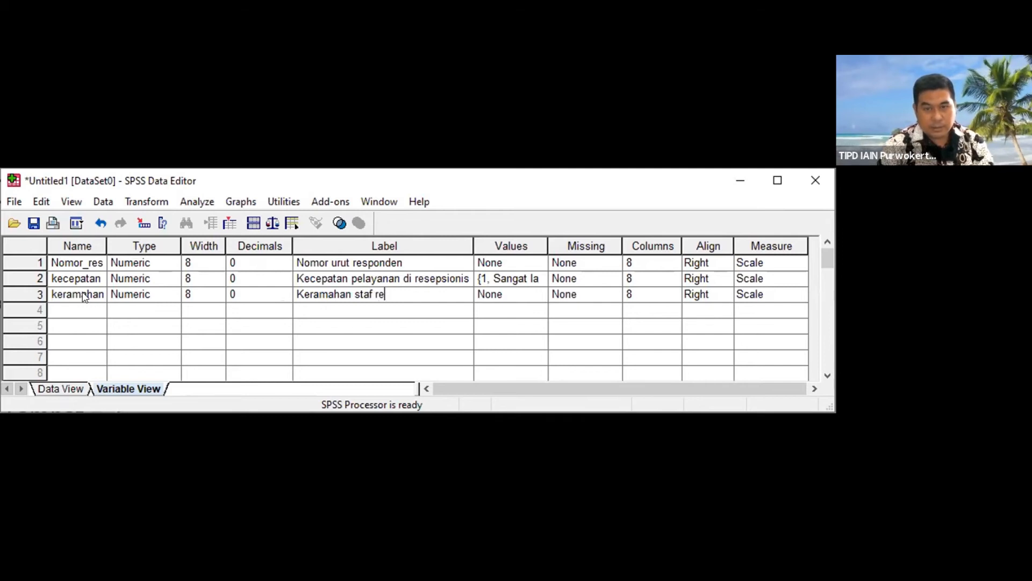
pyautogui.write('sepsioni')
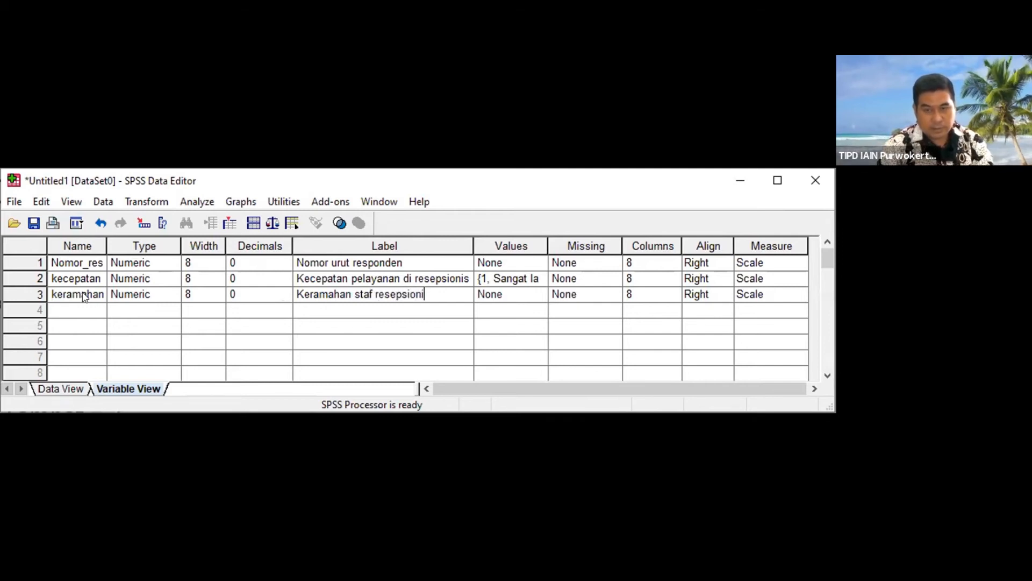
pyautogui.write('s fakultas')
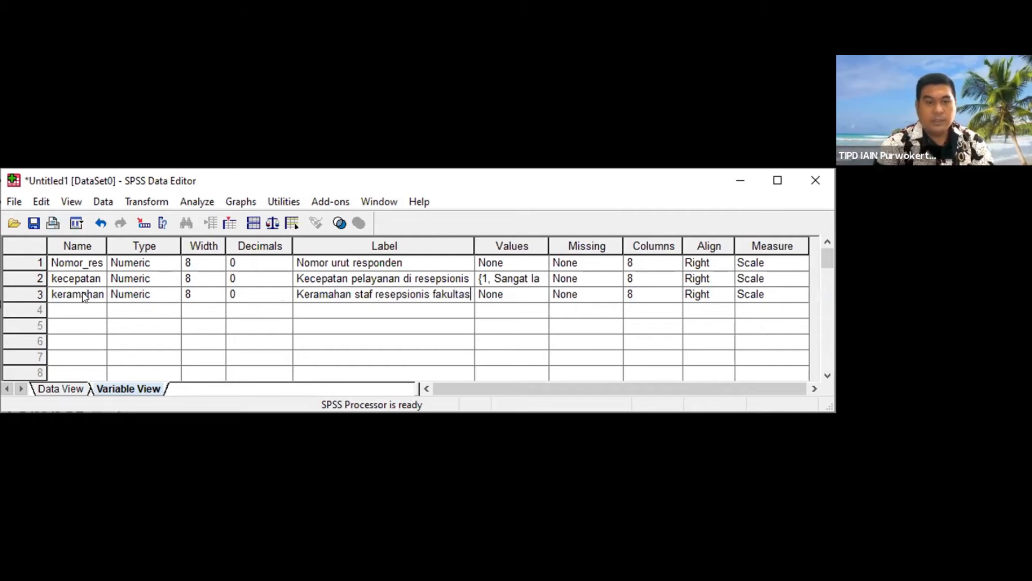
pyautogui.press('Tab')
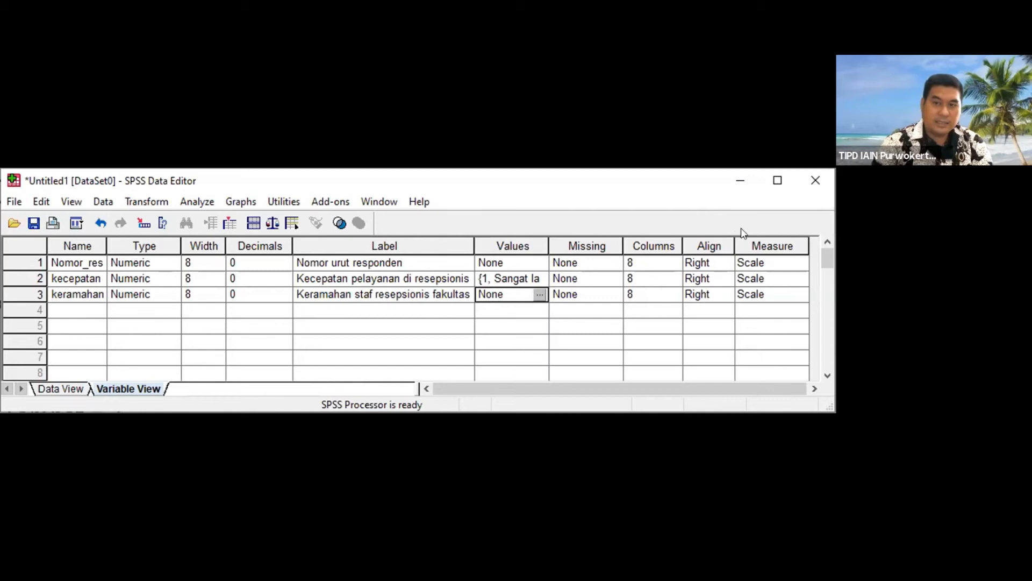
# Step: Add value labels 5 = Sangat ramah and 4 = Ramah to the staff friendliness variable
pyautogui.click(539, 295)
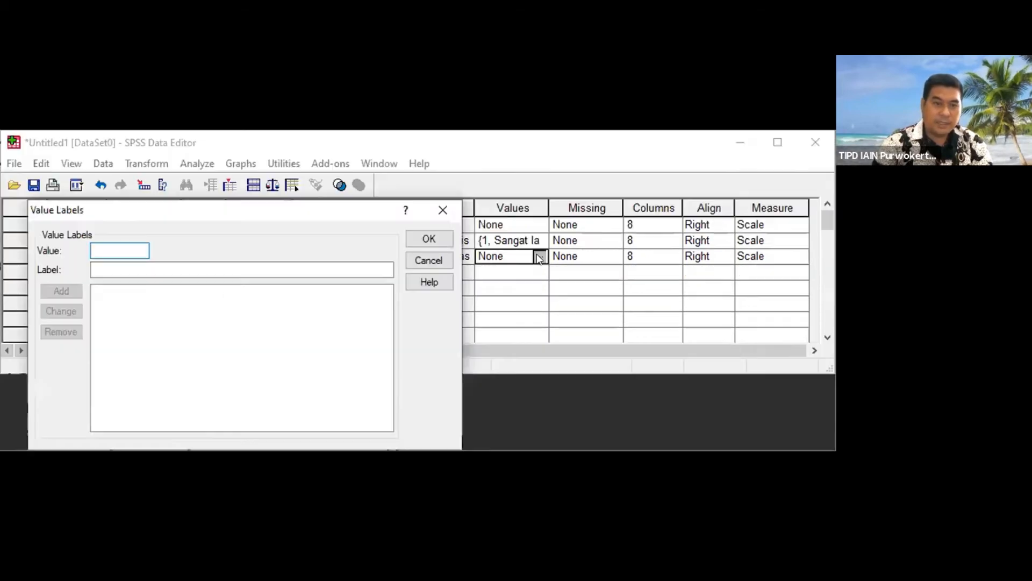
pyautogui.write('5')
pyautogui.press('Tab')
pyautogui.write('Sangat ramah')
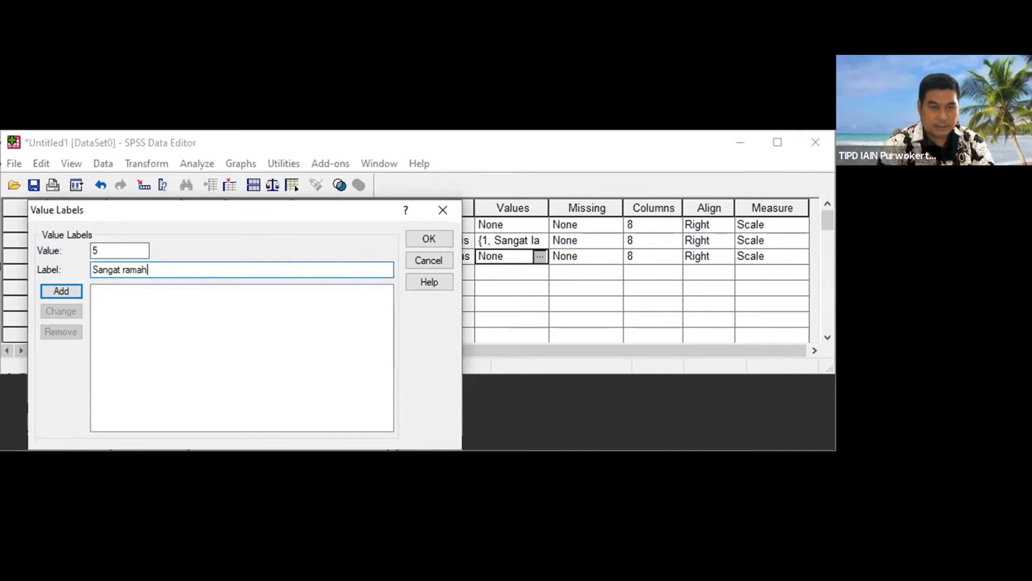
pyautogui.press('Return')
pyautogui.write('4')
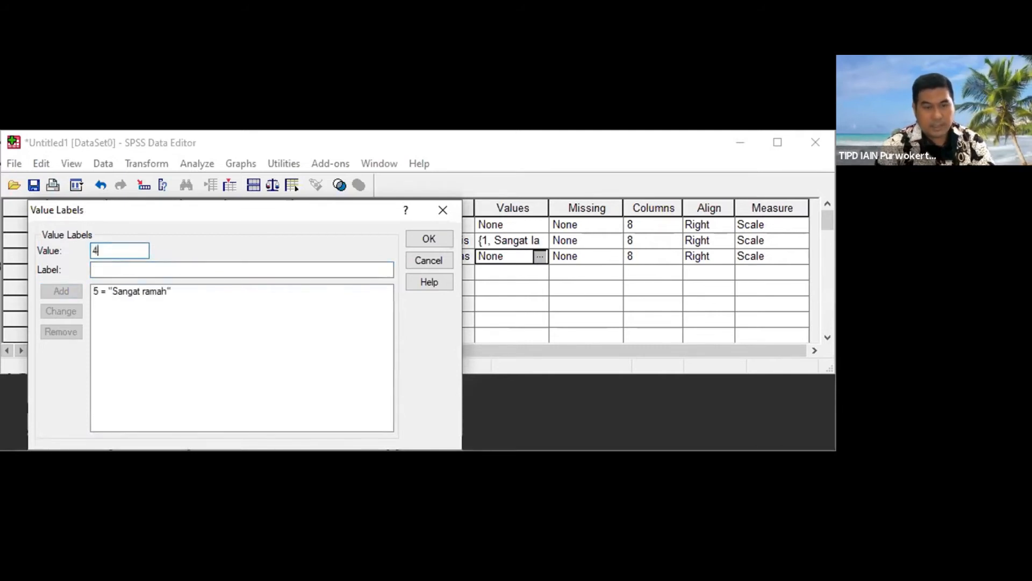
pyautogui.press('Tab')
pyautogui.write('Ramah')
pyautogui.press('Return')
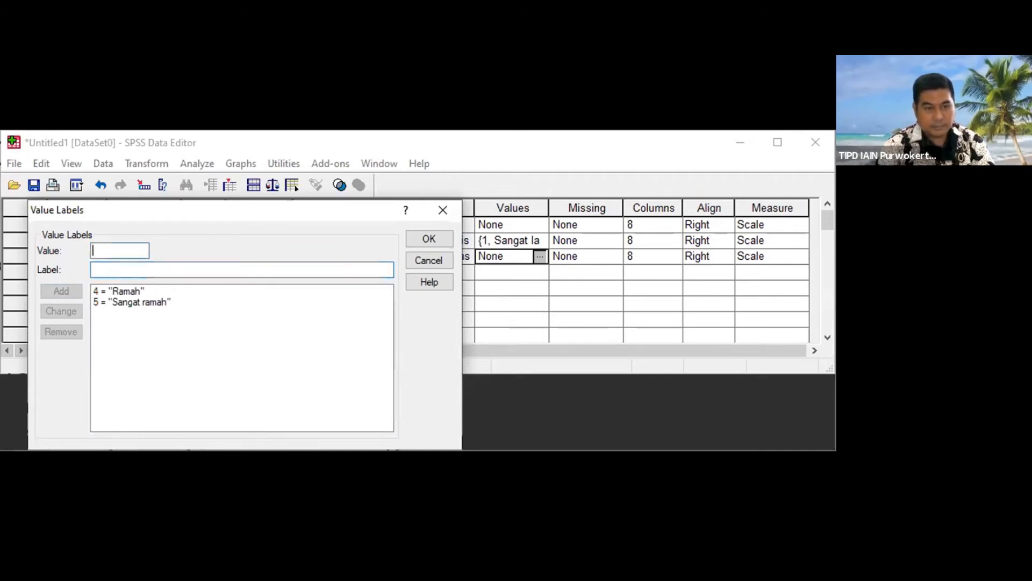
# Step: Add value labels 3 = Biasa saja and 2 = Tidak ramah to the staff friendliness variable
pyautogui.write('3')
pyautogui.press('Tab')
pyautogui.write('Biasa saja')
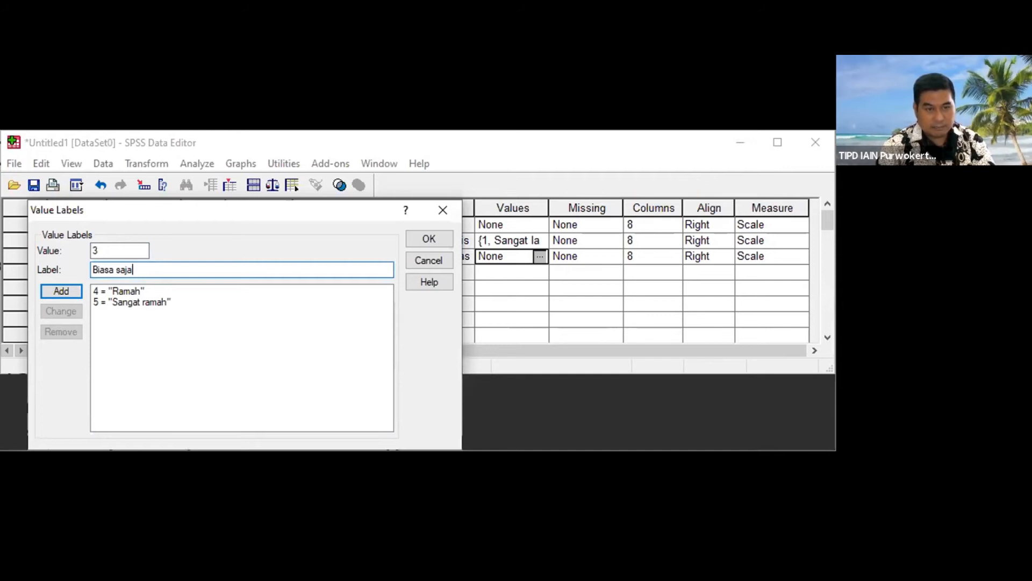
pyautogui.press('Return')
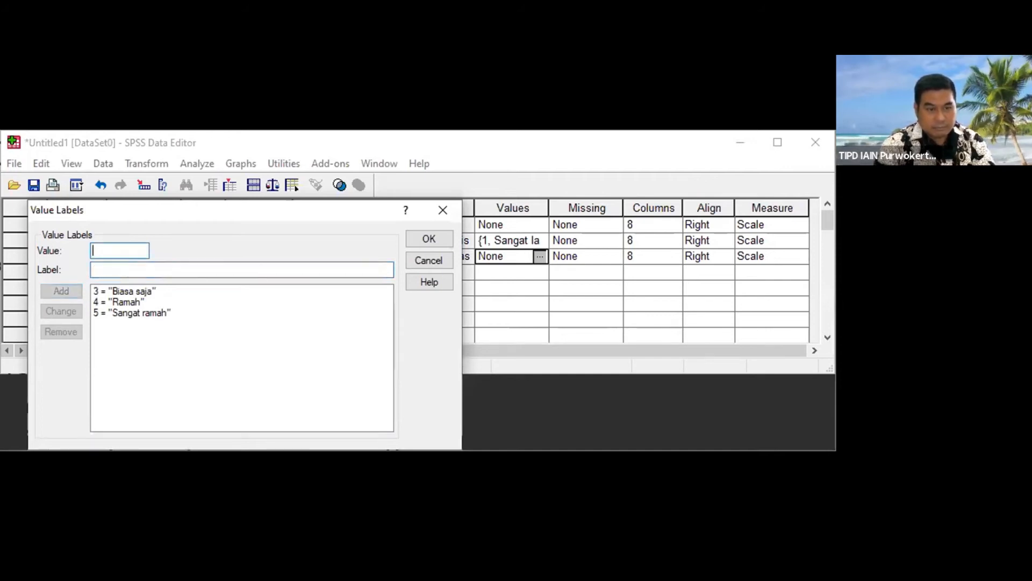
pyautogui.write('2')
pyautogui.press('Tab')
pyautogui.write('Tidak ramah')
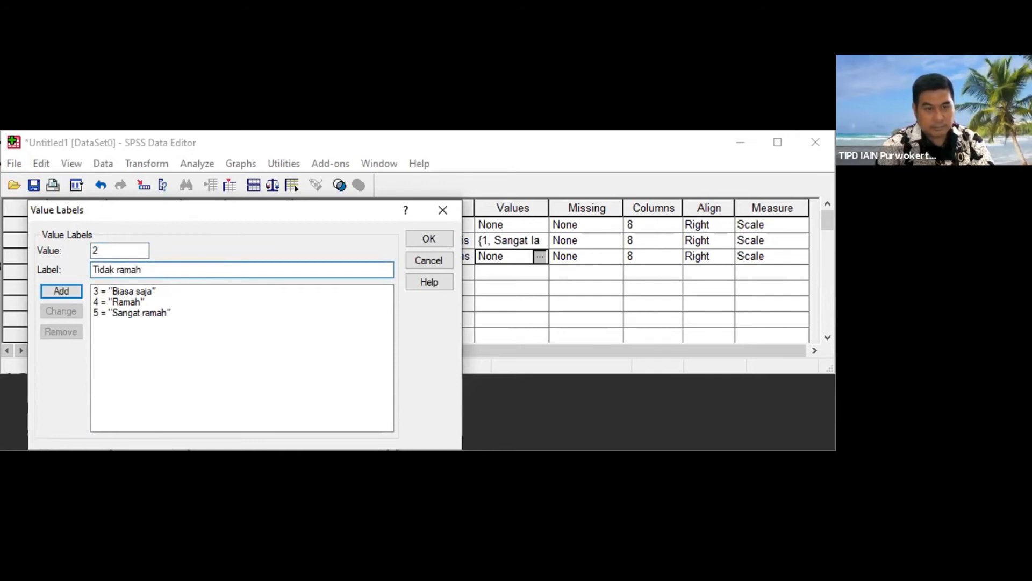
pyautogui.press('Return')
# Step: Add value label 1 = Sangat tidak ramah and apply the staff friendliness variable's value labels
pyautogui.write('1')
pyautogui.press('Tab')
pyautogui.write('Sangat tidak ramah')
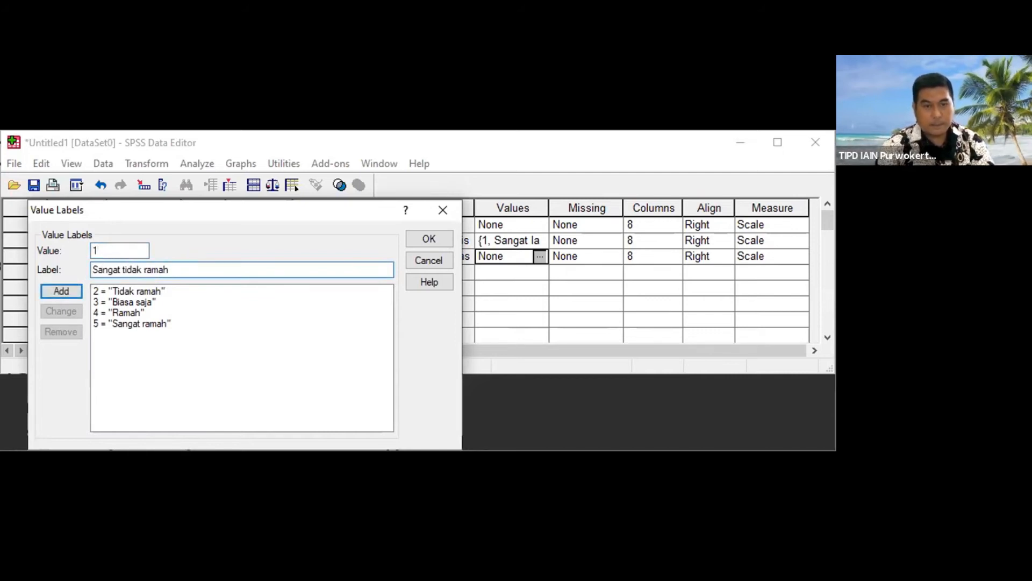
pyautogui.press('Return')
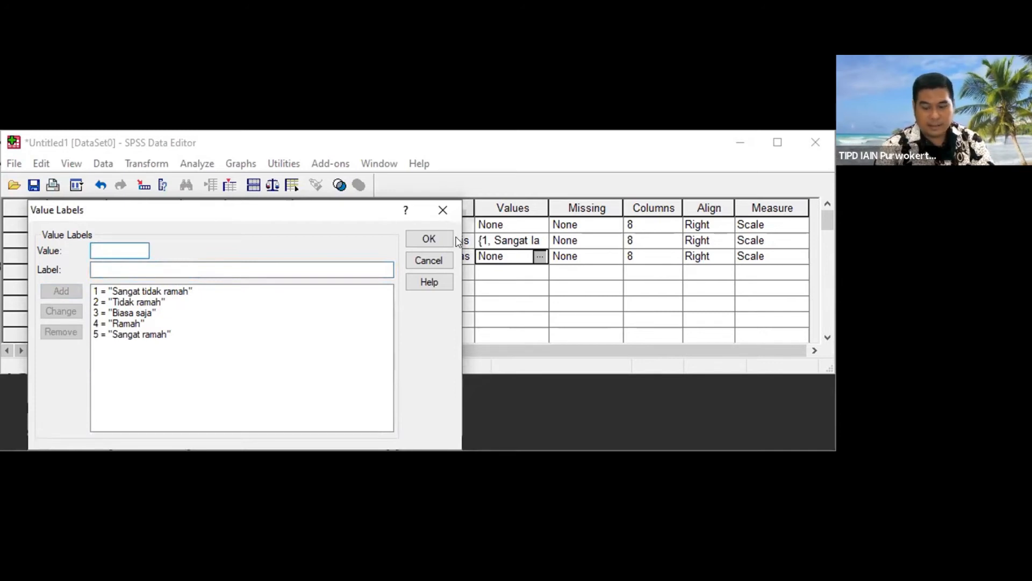
pyautogui.click(429, 239)
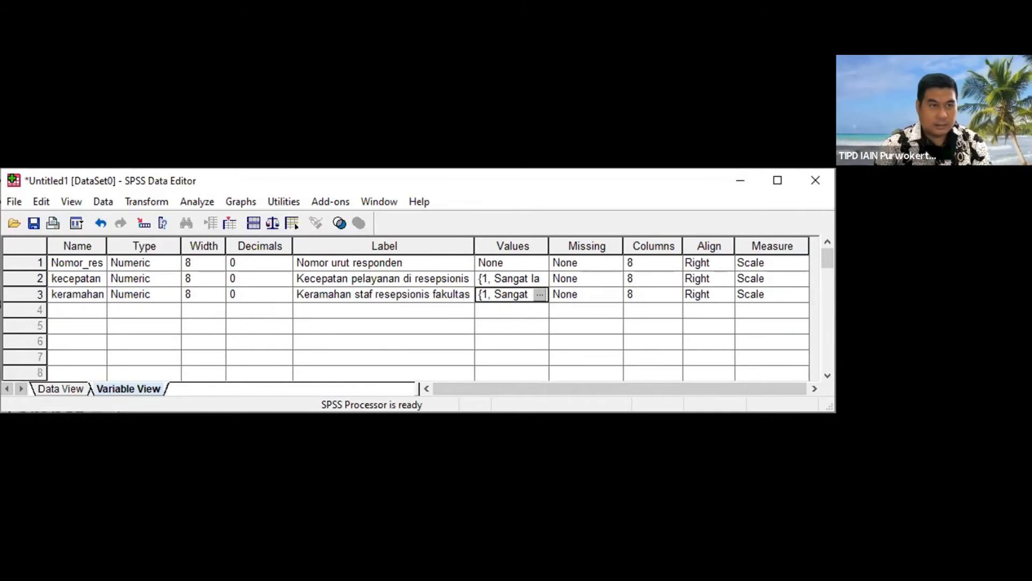
# Step: Add a fourth variable named kualitas_pembelajaran_dosen with 0 decimals
pyautogui.hotkey('alt', 'Tab')
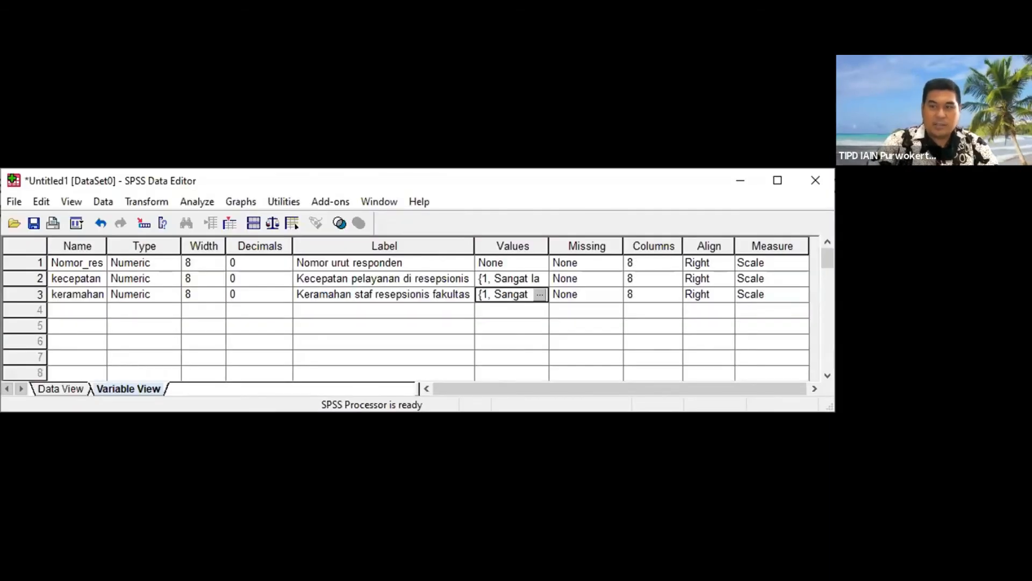
pyautogui.click(84, 310)
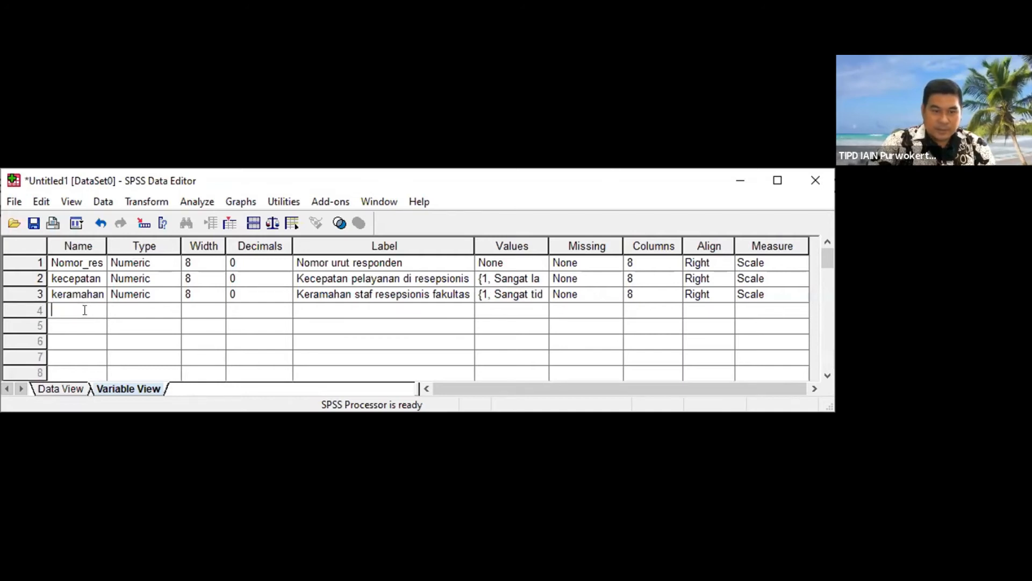
pyautogui.write('kualitas_')
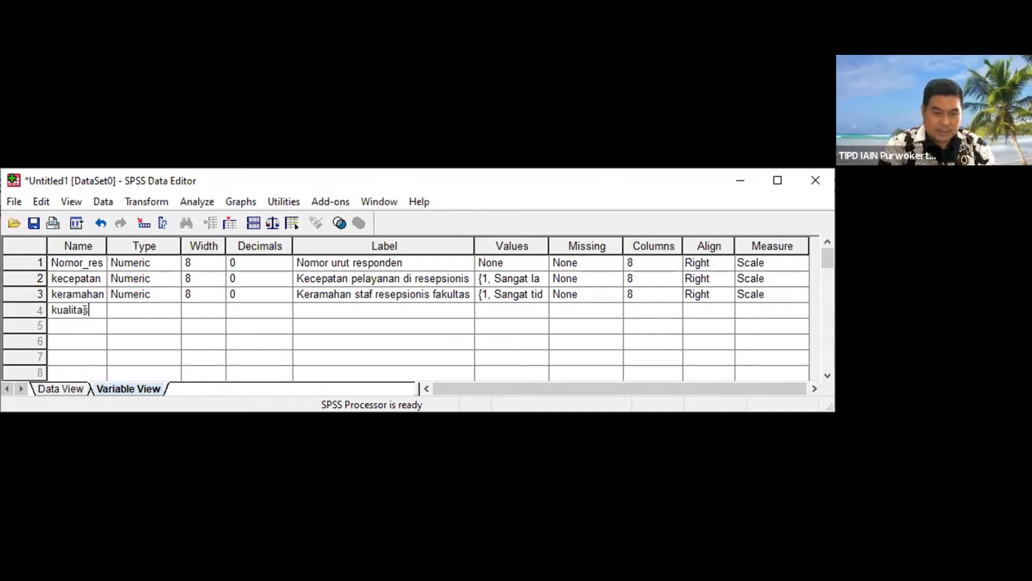
pyautogui.write('pembelajar')
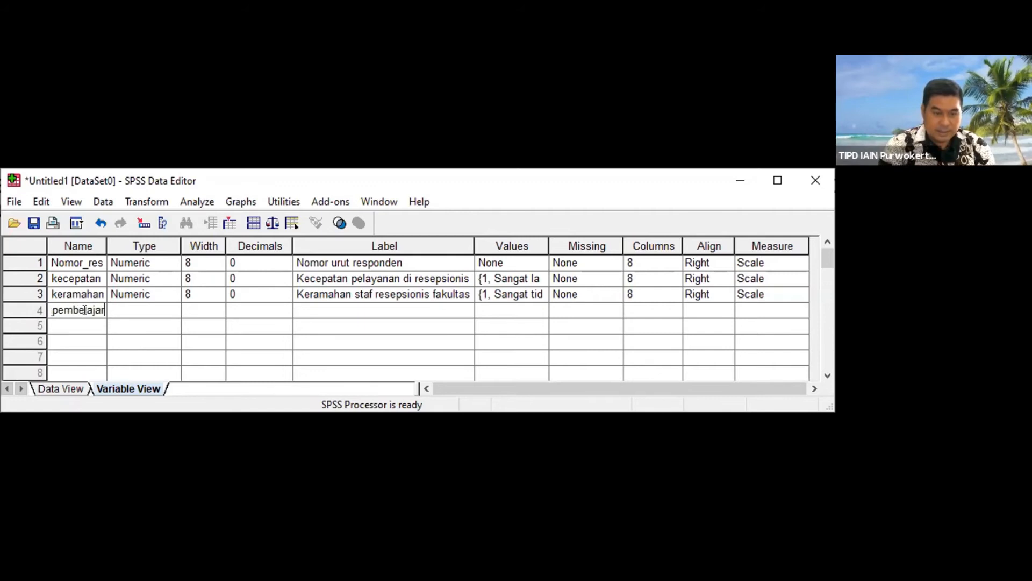
pyautogui.write('an_dosen')
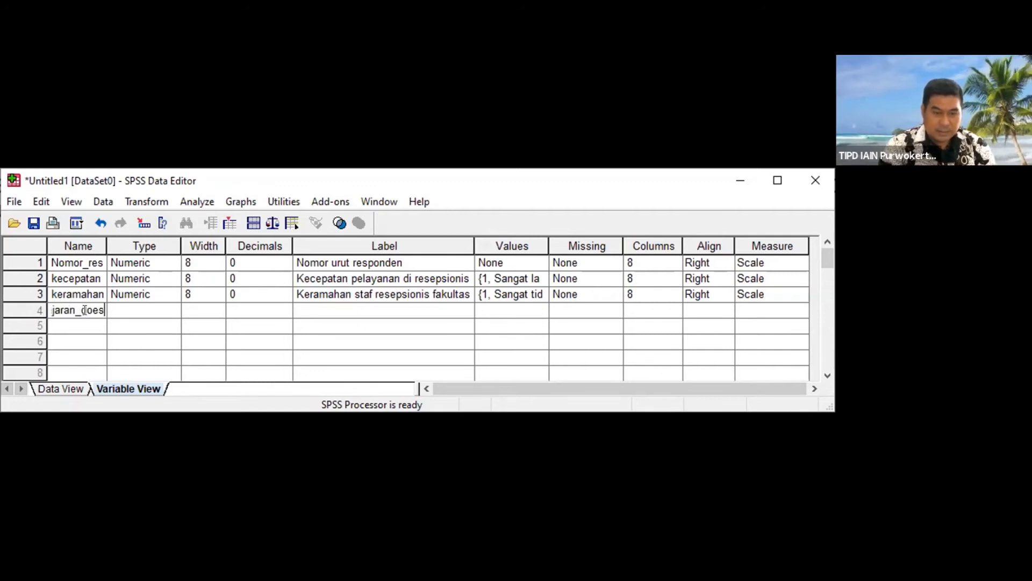
pyautogui.press('Tab')
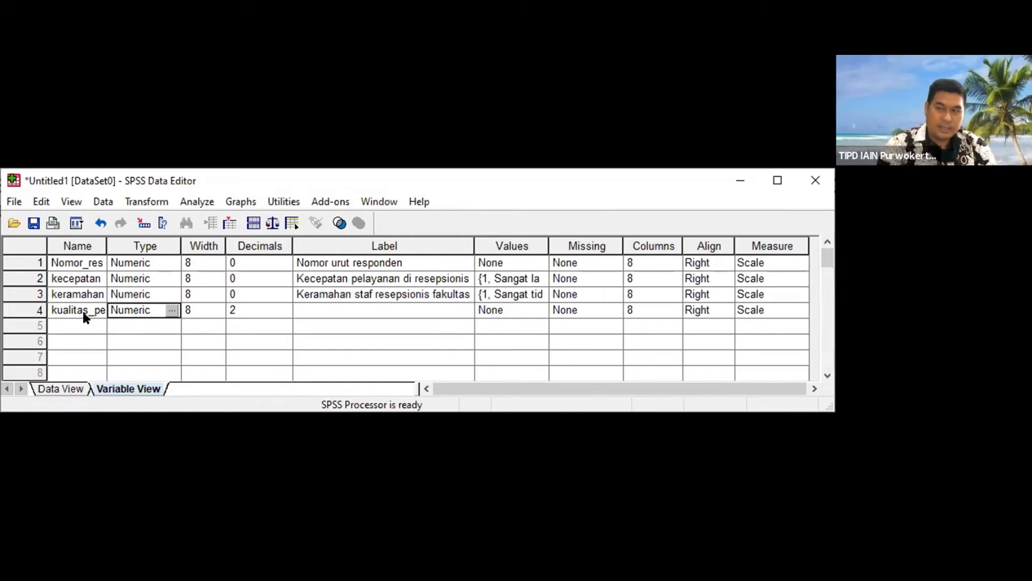
pyautogui.press('Tab')
pyautogui.press('Tab')
pyautogui.write('0')
pyautogui.press('Tab')
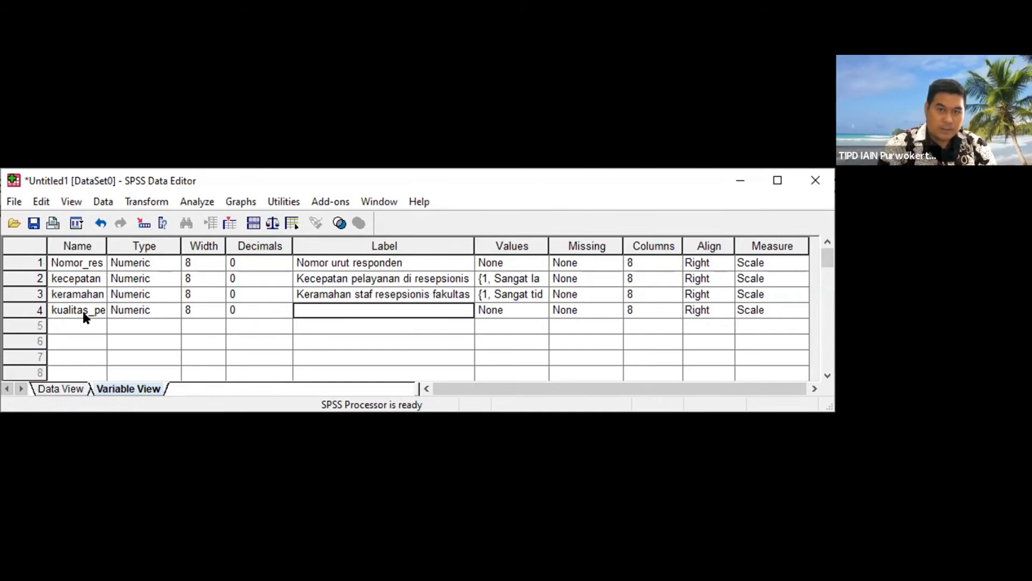
# Step: Give the fourth variable the label Kualitas pembelajaran yang dilakukan dosen
pyautogui.write('Kulait')
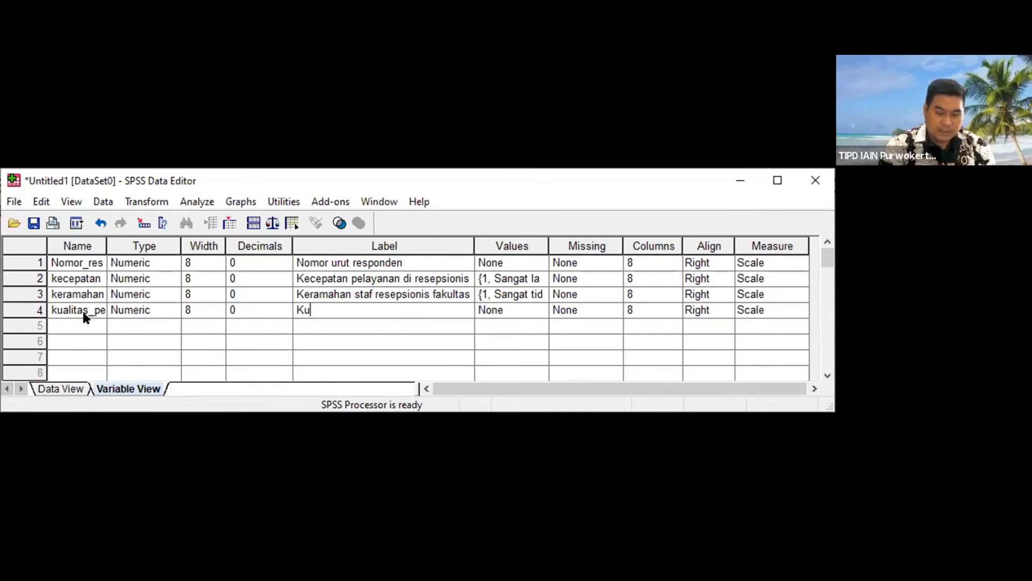
pyautogui.press('BackSpace')
pyautogui.press('BackSpace')
pyautogui.press('BackSpace')
pyautogui.press('BackSpace')
pyautogui.write('al')
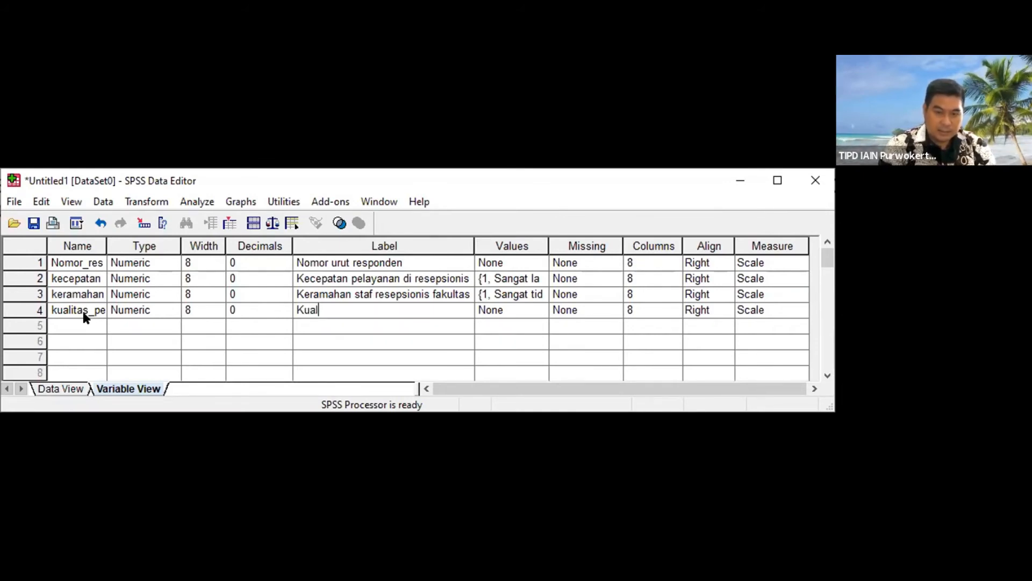
pyautogui.write('itas pe')
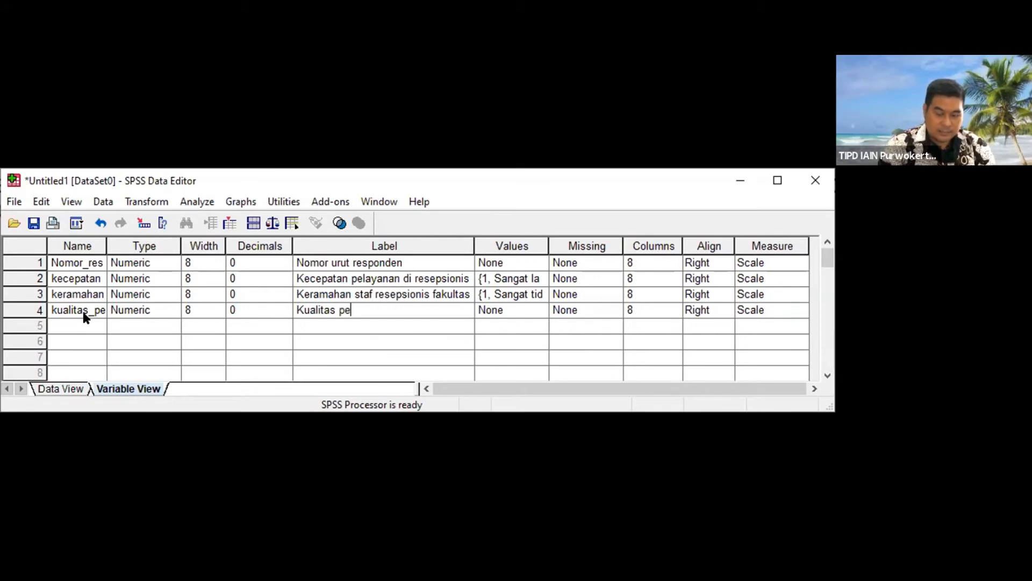
pyautogui.write('mbelajaran ')
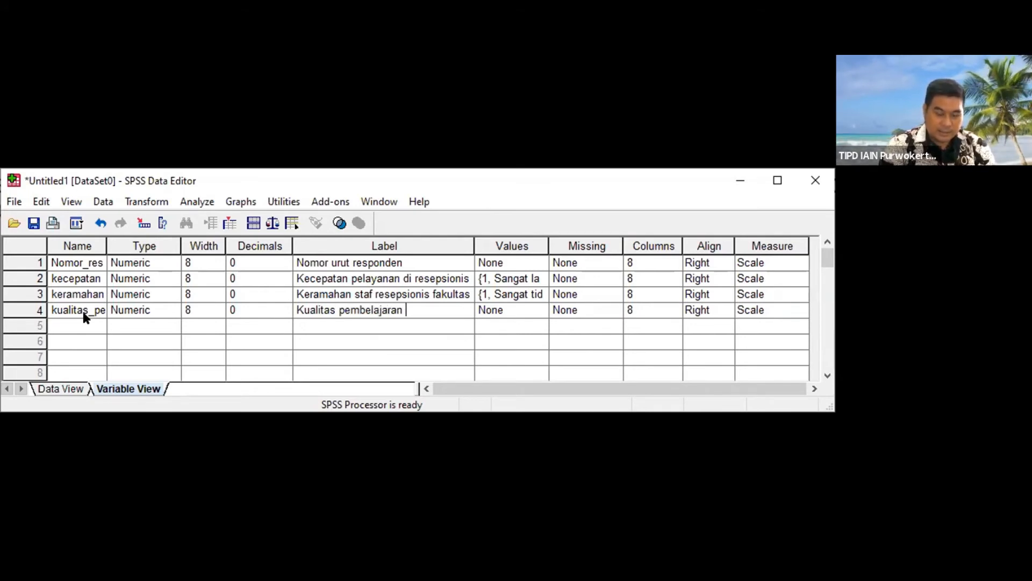
pyautogui.write('yang dilakukan ')
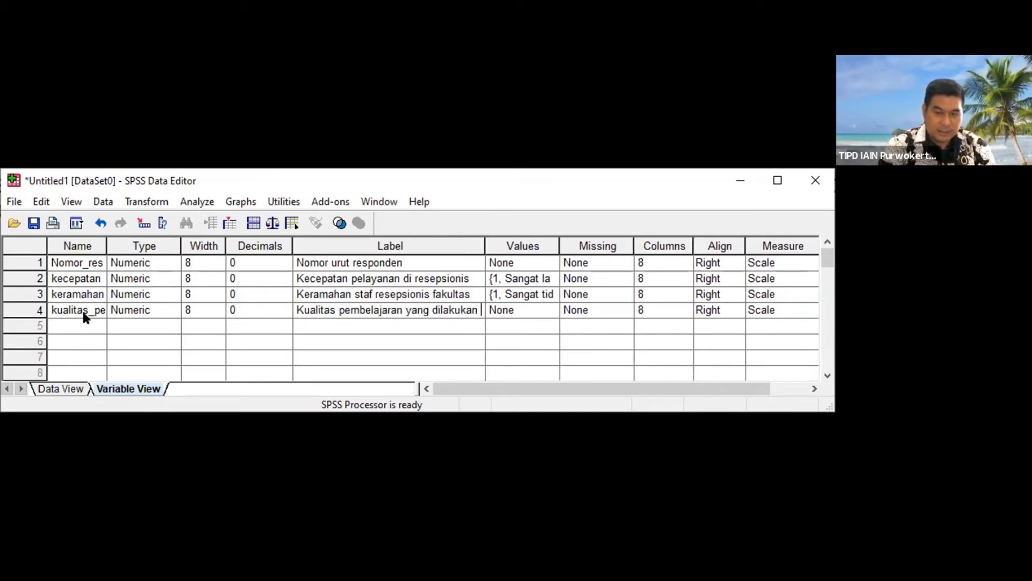
pyautogui.write('dosen')
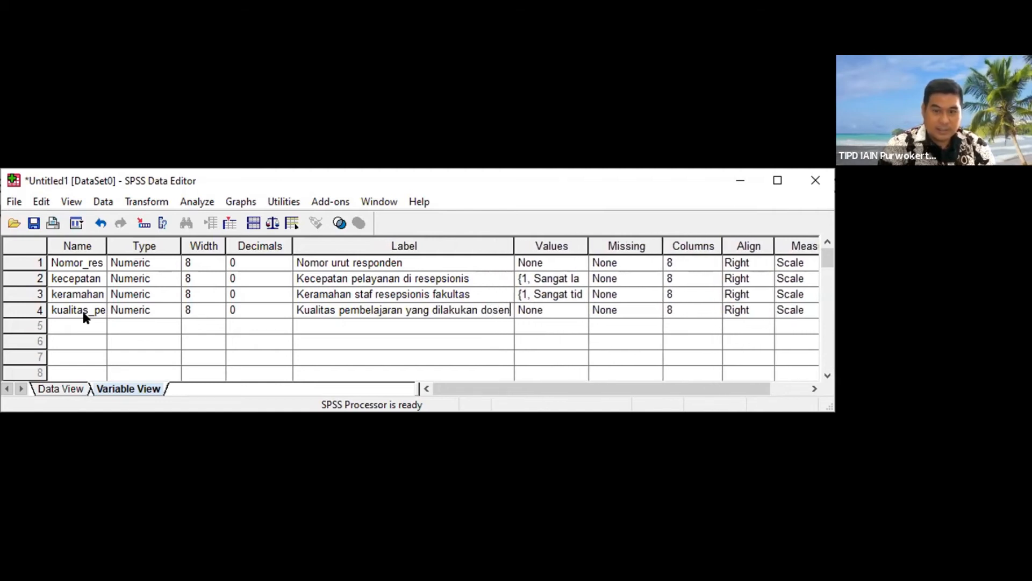
pyautogui.press('Tab')
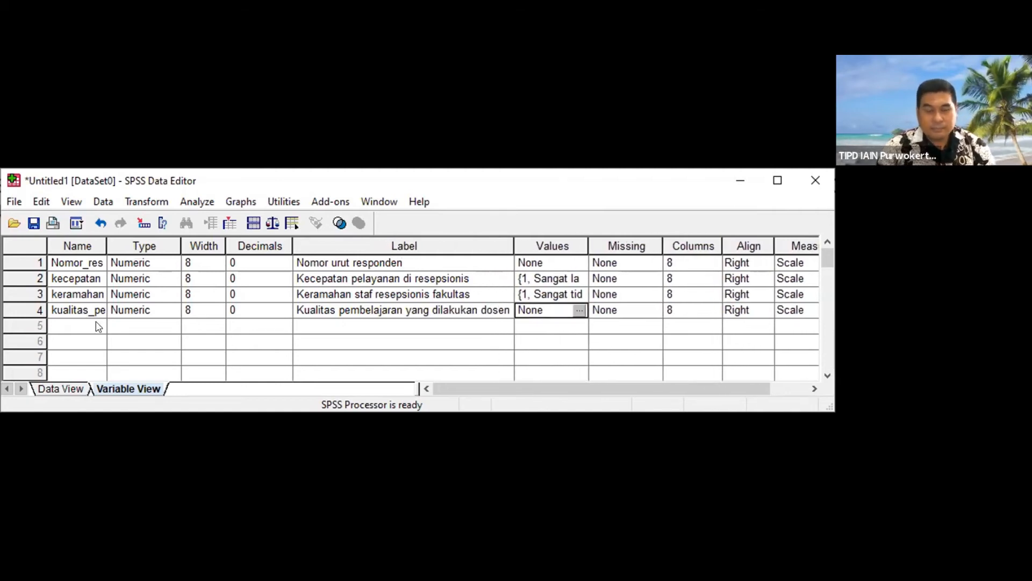
# Step: Add value labels 5 = Sangat baik and 4 = Baik to the teaching quality variable
pyautogui.click(581, 310)
pyautogui.write('5')
pyautogui.press('Tab')
pyautogui.write('Sangat baik')
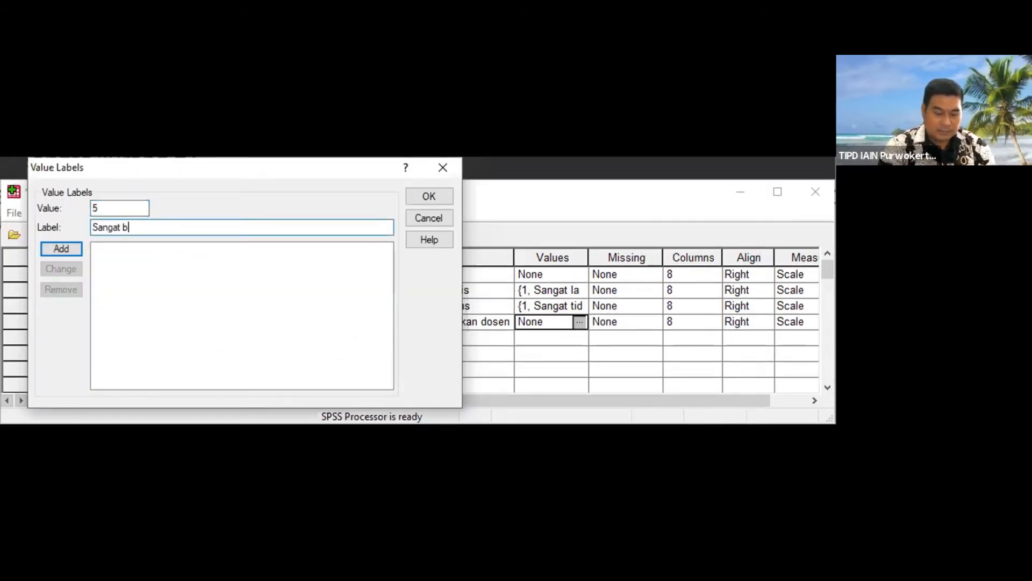
pyautogui.press('Return')
pyautogui.write('4 = "Baik')
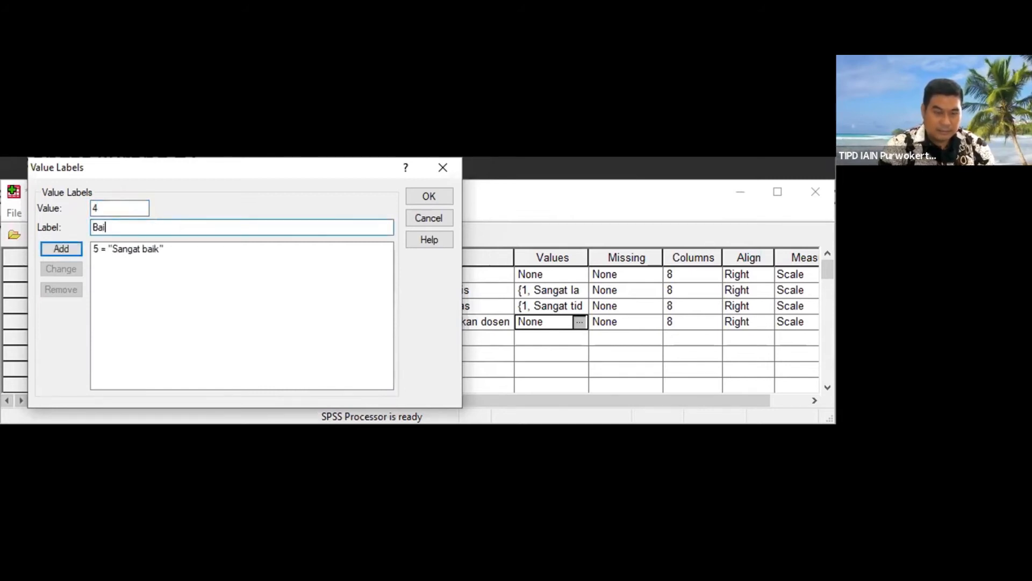
pyautogui.press('Return')
# Step: Add value labels 3 = Sedang and 2 = Kurang to the teaching quality variable
pyautogui.write('3')
pyautogui.press('Tab')
pyautogui.write('Sedabng')
pyautogui.press('BackSpace')
pyautogui.press('BackSpace')
pyautogui.press('BackSpace')
pyautogui.write('ng')
pyautogui.press('Return')
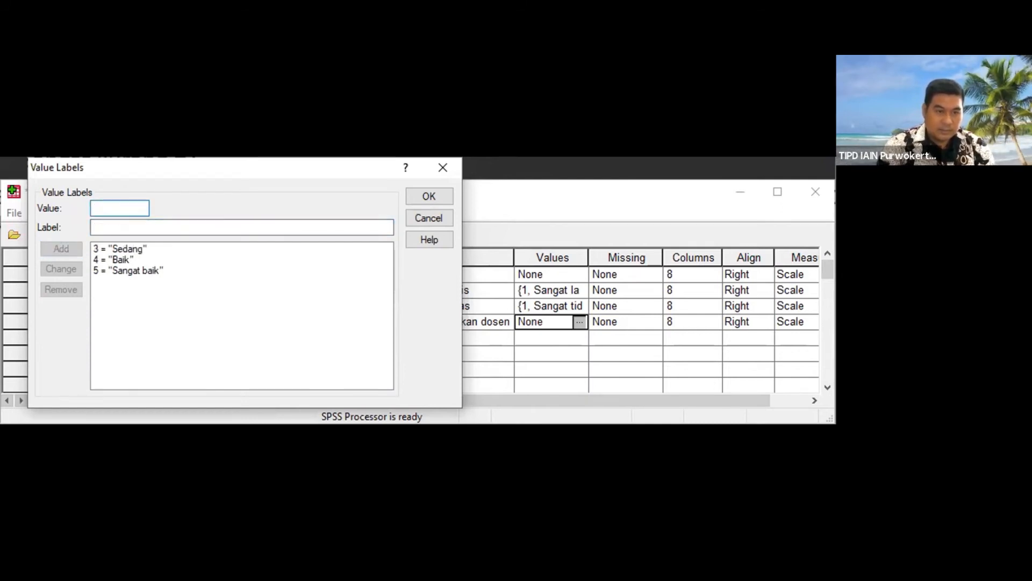
pyautogui.write('2')
pyautogui.press('Tab')
pyautogui.write('Kurang')
pyautogui.press('Return')
# Step: Add value label 1 = Sangat kurang and apply the teaching quality variable's value labels
pyautogui.write('1')
pyautogui.press('Tab')
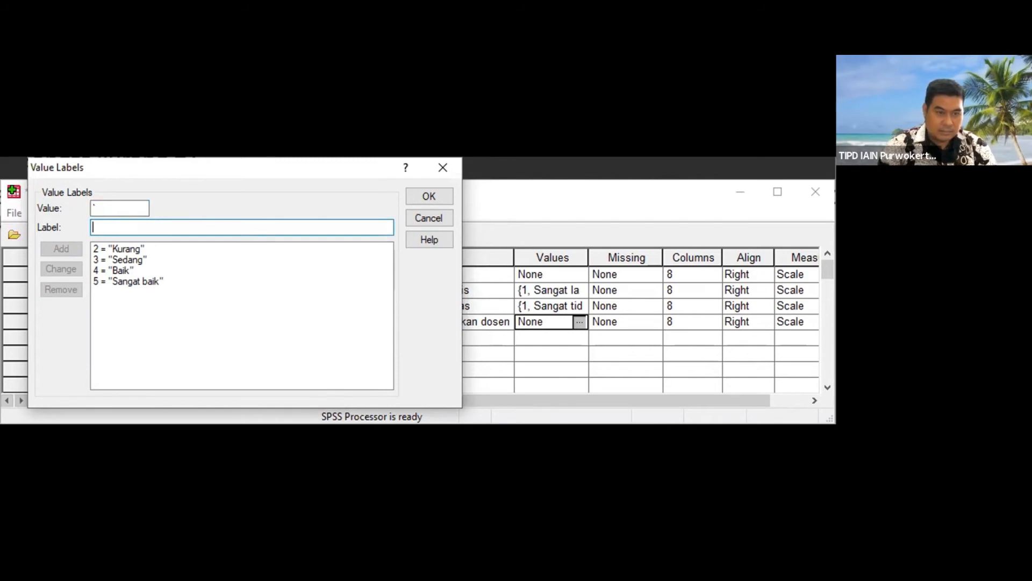
pyautogui.click(125, 205)
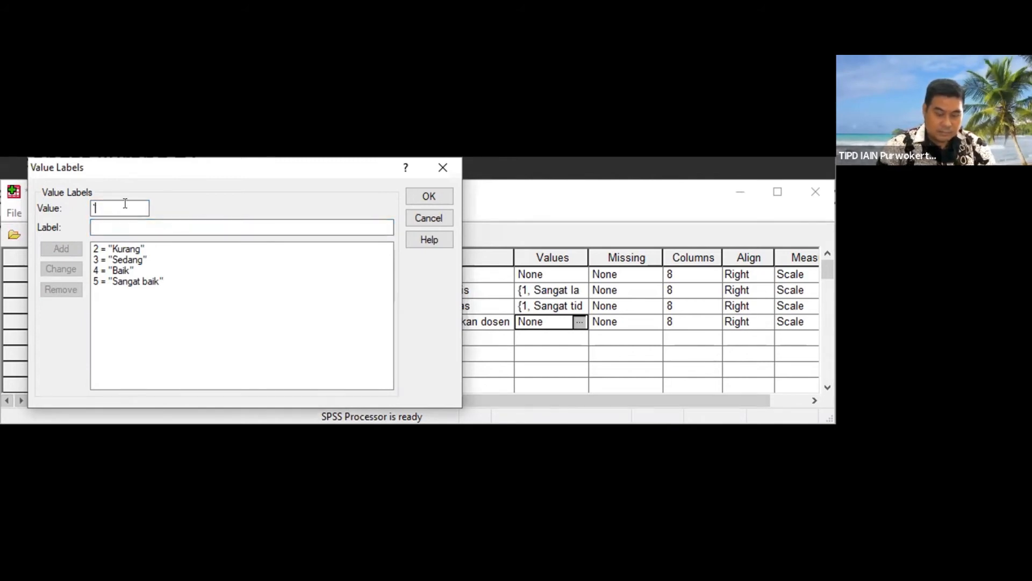
pyautogui.press('Tab')
pyautogui.write('Sangat k')
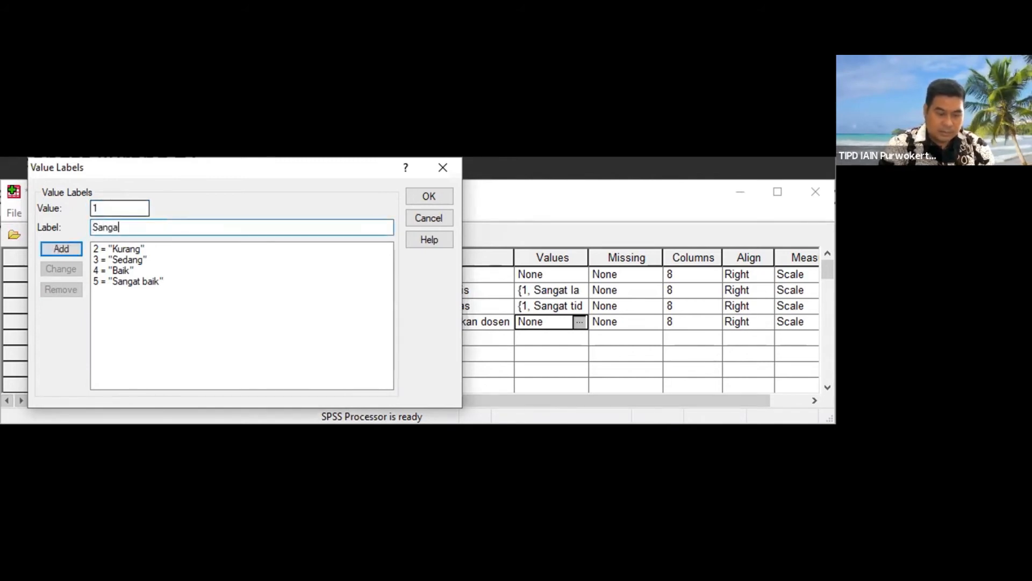
pyautogui.write('g')
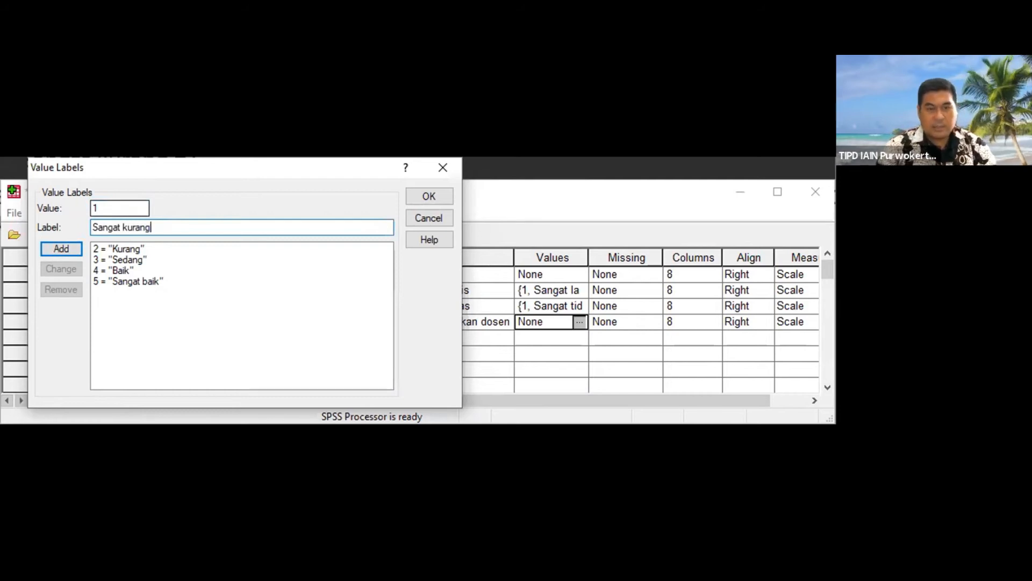
pyautogui.click(74, 248)
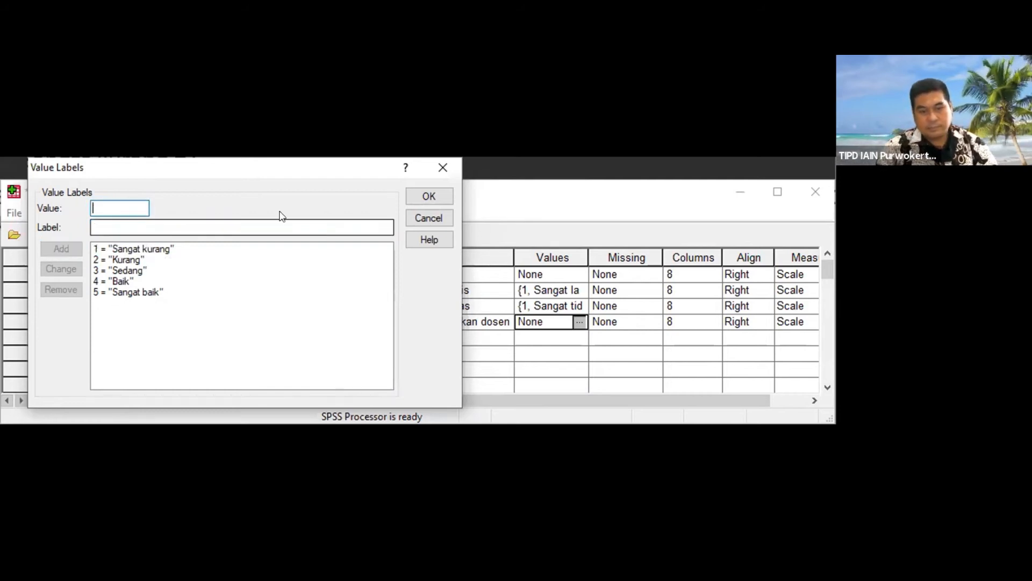
pyautogui.click(438, 193)
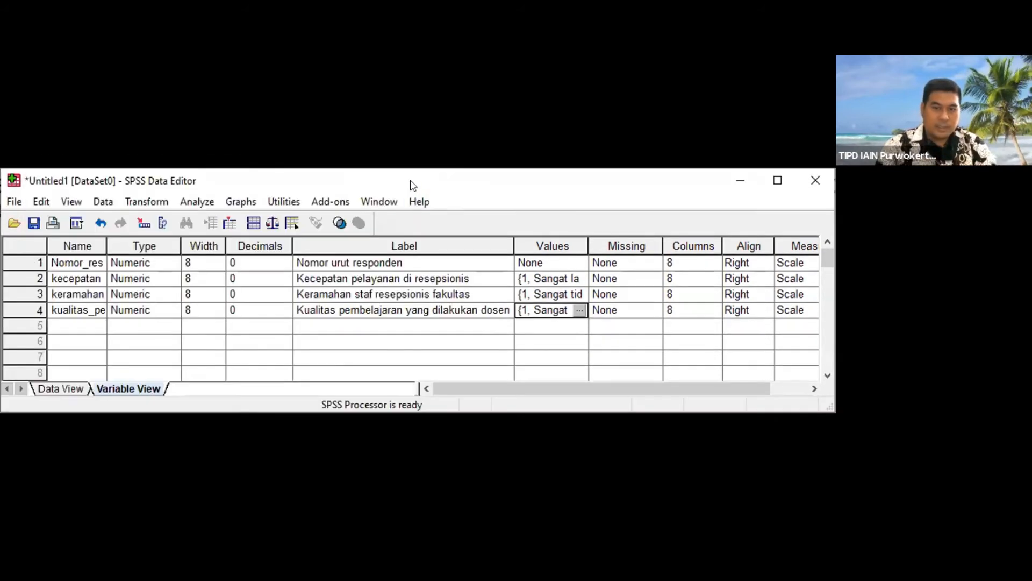
# Step: Add a fifth variable named sarpas_kelas with 0 decimals
pyautogui.click(63, 320)
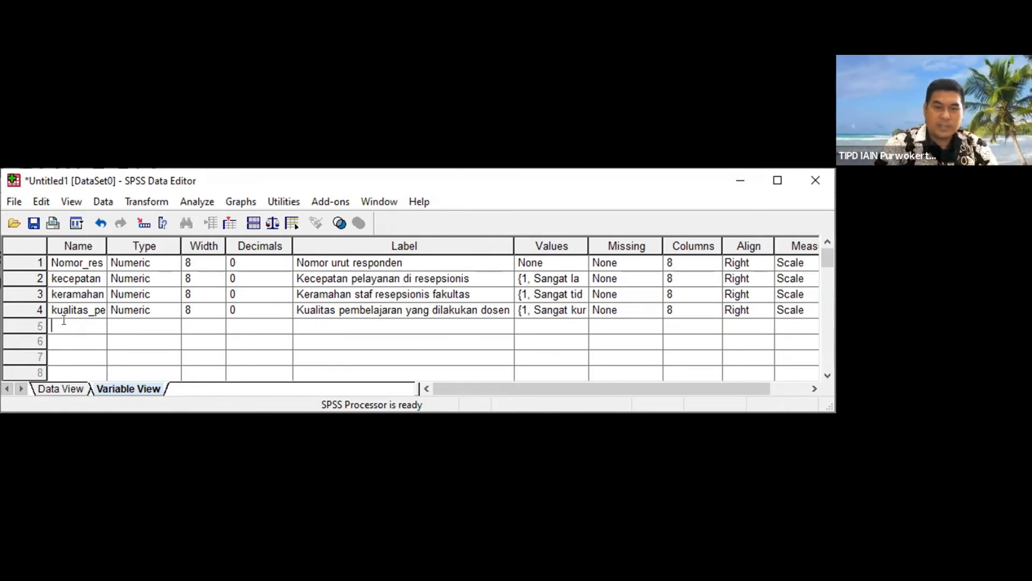
pyautogui.write('saran')
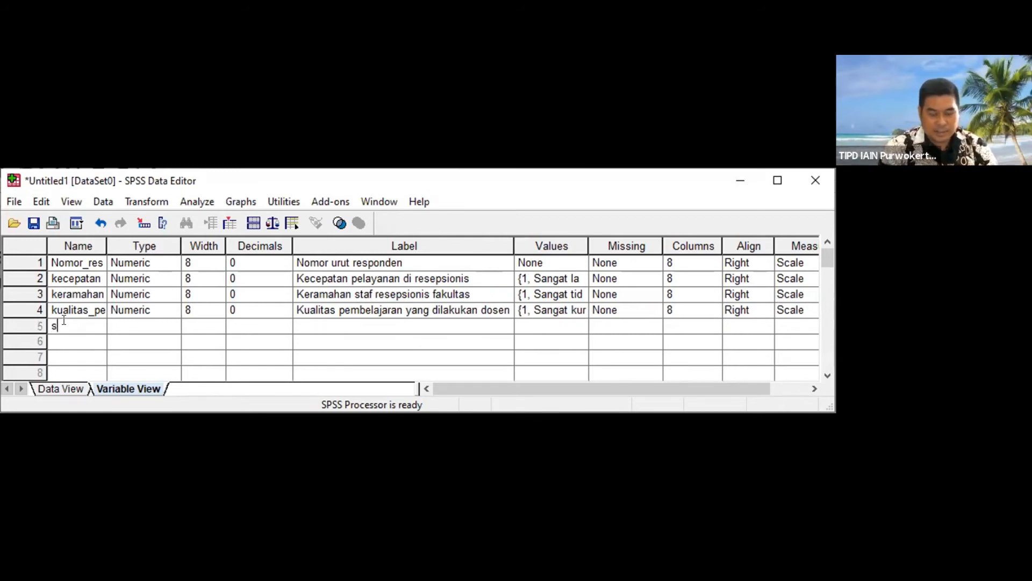
pyautogui.press('BackSpace')
pyautogui.press('BackSpace')
pyautogui.press('BackSpace')
pyautogui.press('BackSpace')
pyautogui.press('BackSpace')
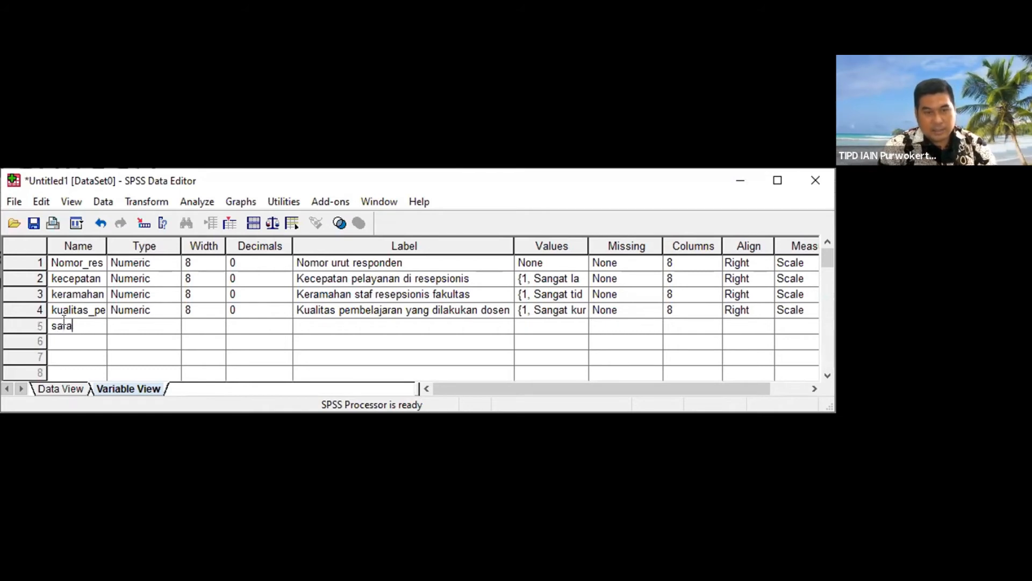
pyautogui.write('sarpas_kelas')
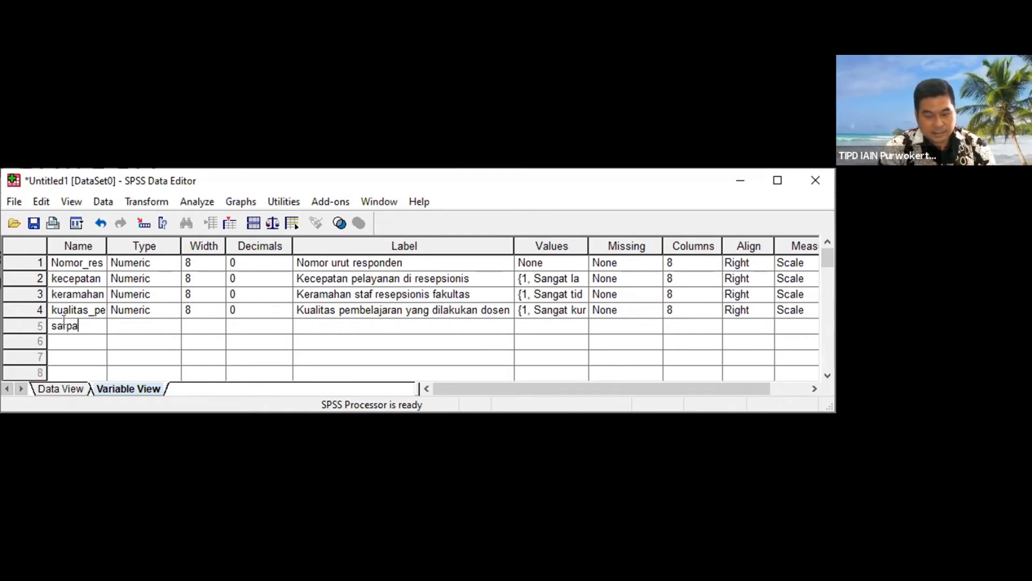
pyautogui.press('Tab')
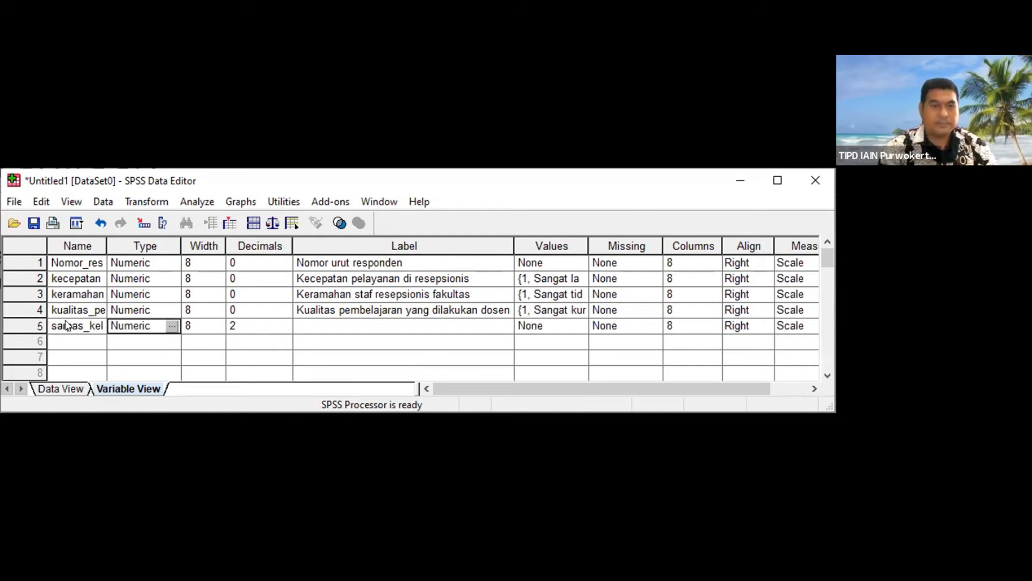
pyautogui.press('Tab')
pyautogui.press('Tab')
pyautogui.write('0')
pyautogui.press('Tab')
# Step: Give the fifth variable the label Ketersediaan sarana dan prasarana kelas
pyautogui.write('Ketersediaan sarana dan prasarana kelas')
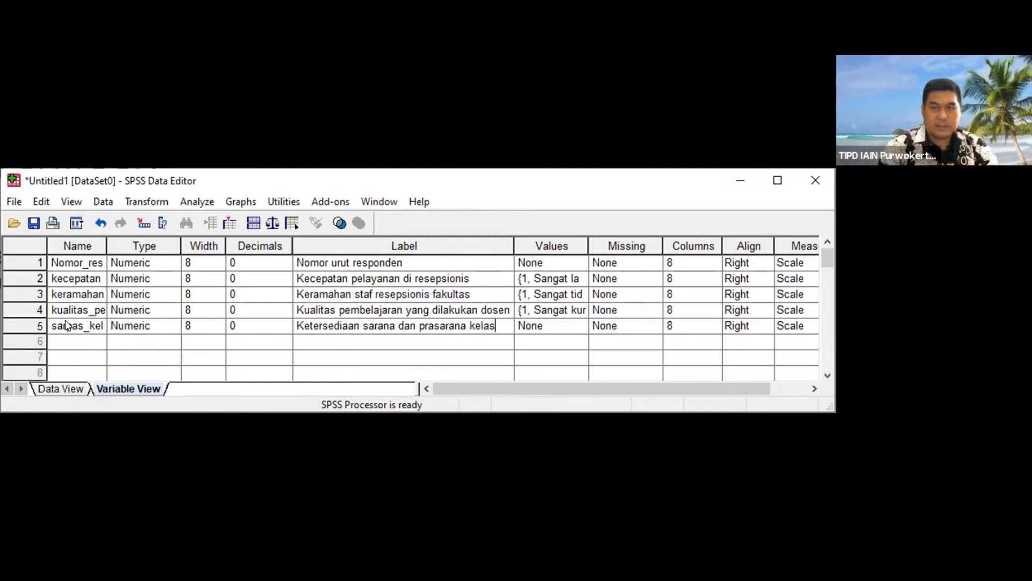
pyautogui.press('Tab')
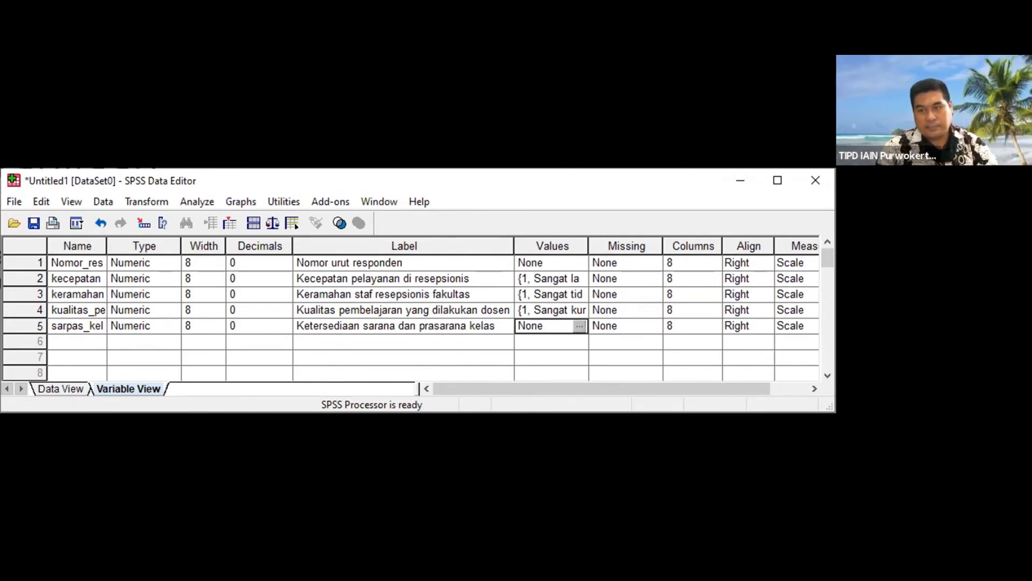
pyautogui.click(578, 327)
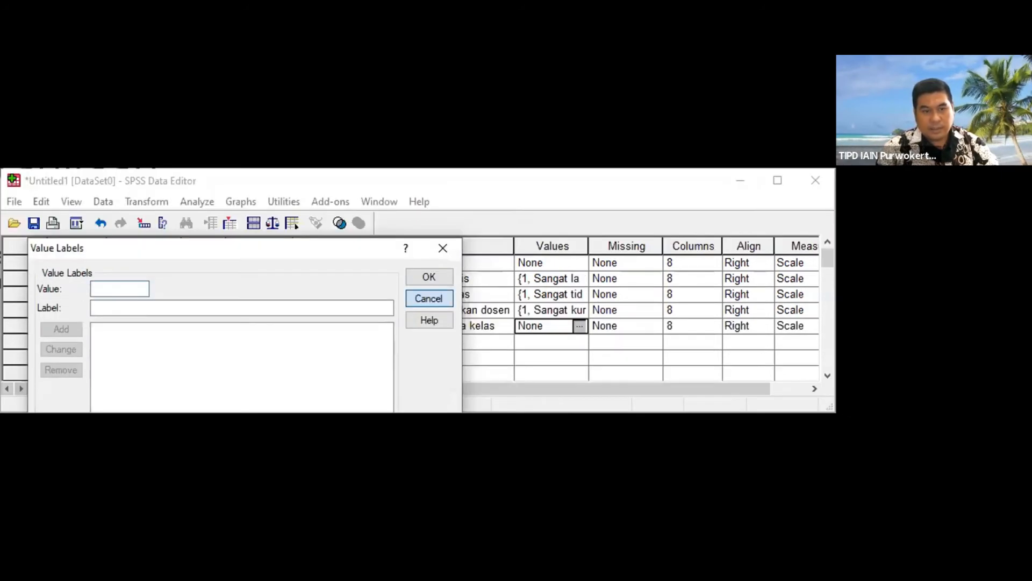
pyautogui.click(428, 260)
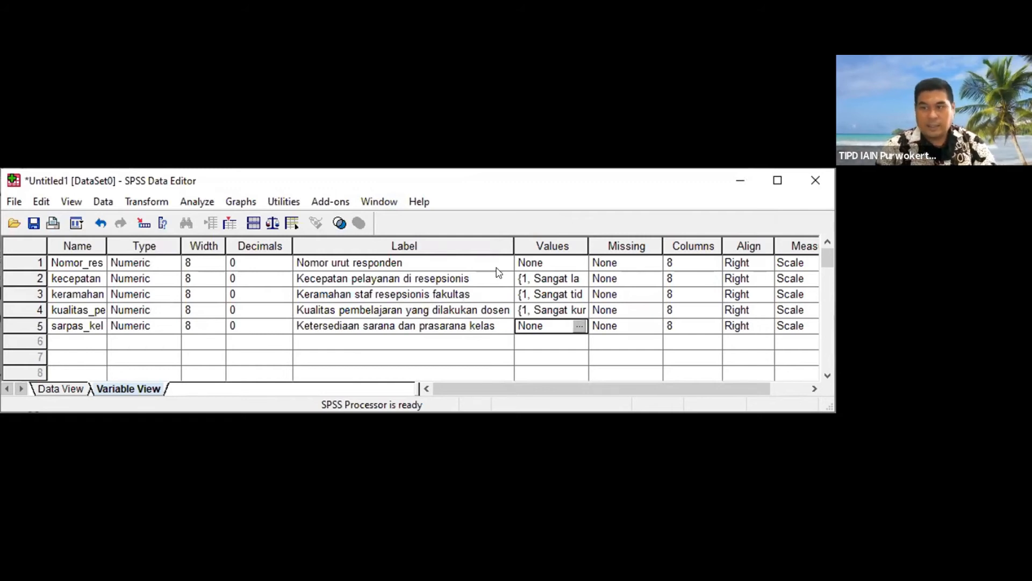
pyautogui.click(574, 310)
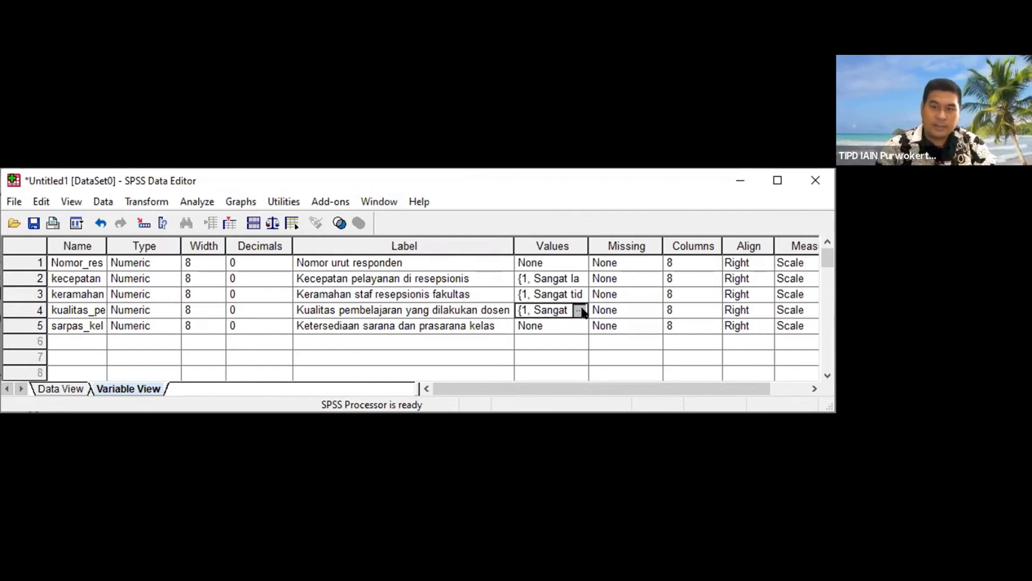
pyautogui.click(577, 311)
pyautogui.click(439, 260)
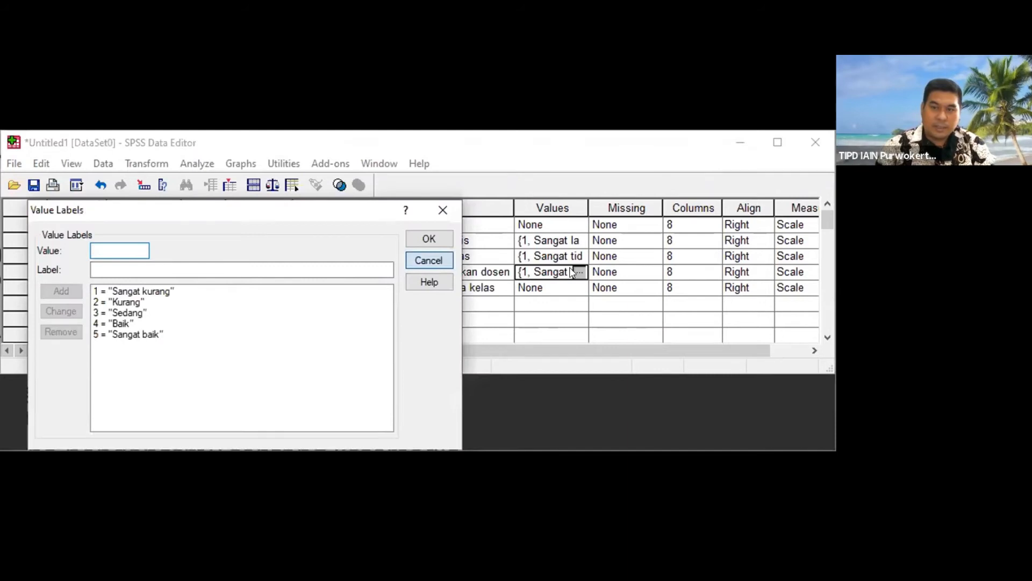
# Step: Copy the value labels of the teaching quality variable to the fifth variable, sarpas_kelas
pyautogui.rightClick(580, 312)
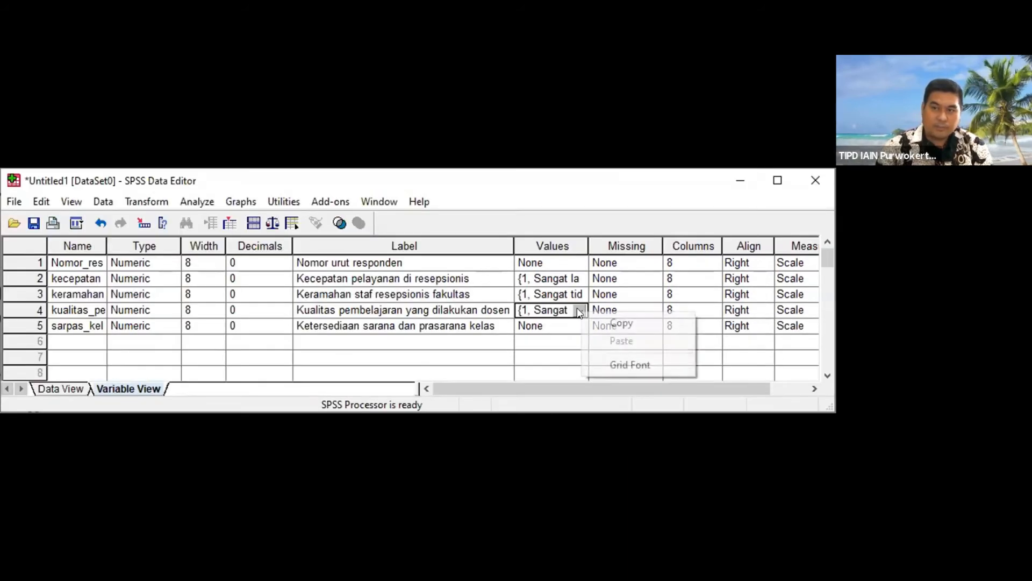
pyautogui.click(616, 322)
pyautogui.click(577, 327)
pyautogui.click(580, 327)
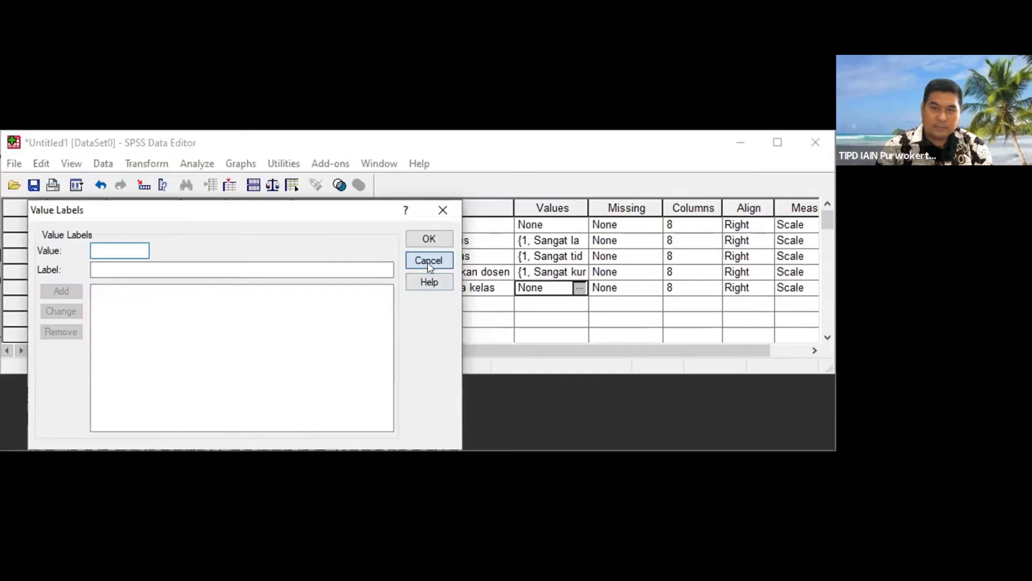
pyautogui.press('Escape')
pyautogui.rightClick(576, 285)
pyautogui.click(617, 314)
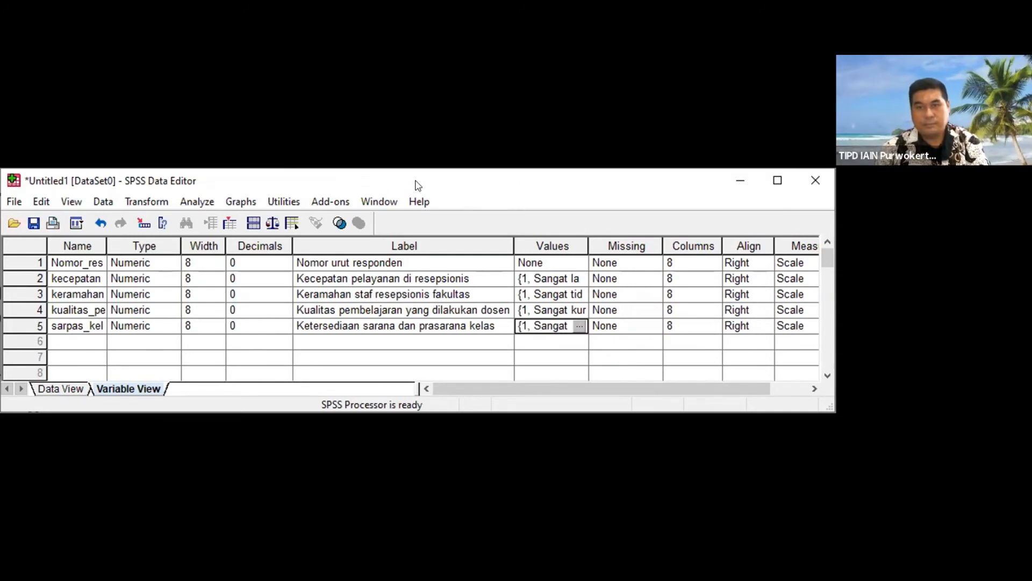
# Step: Set the measurement level of the reception speed and reception staff friendliness variables to Ordinal
pyautogui.moveTo(608, 384); pyautogui.dragTo(554, 388)
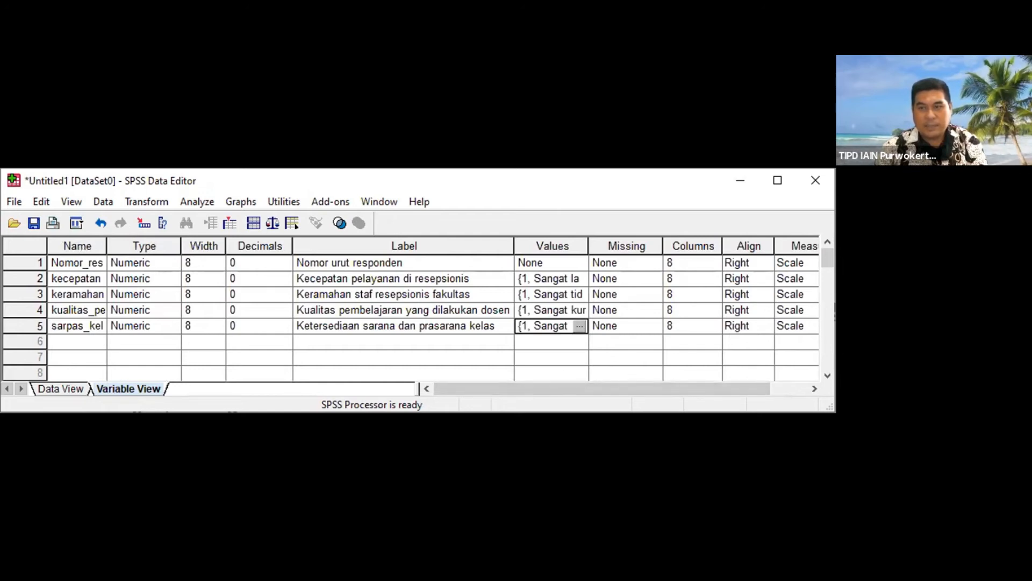
pyautogui.click(811, 279)
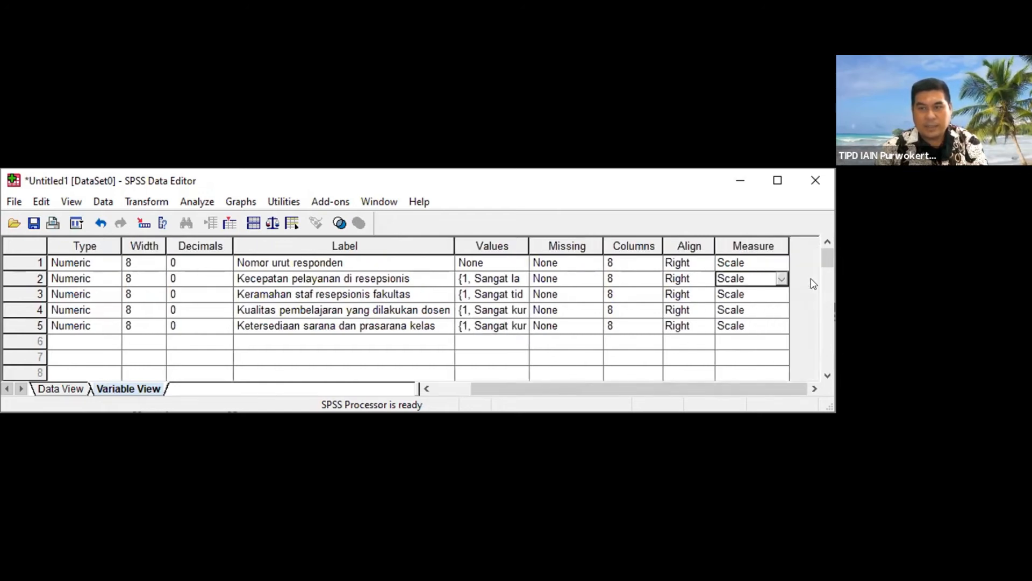
pyautogui.click(784, 280)
pyautogui.click(780, 278)
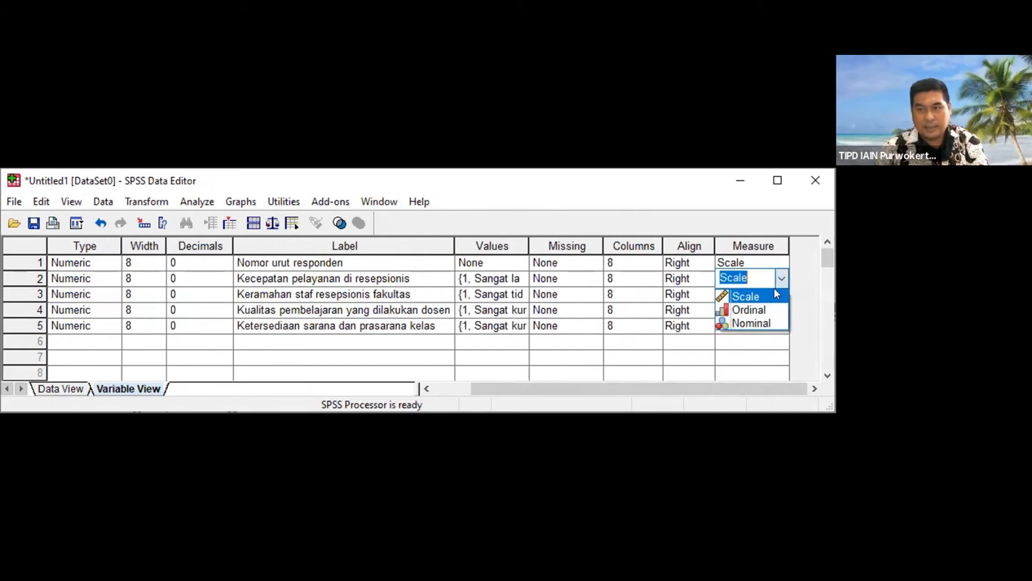
pyautogui.click(771, 310)
pyautogui.click(776, 295)
pyautogui.click(781, 295)
pyautogui.click(741, 325)
# Step: Set the measurement level of the teaching quality and classroom facilities variables to Ordinal
pyautogui.click(783, 311)
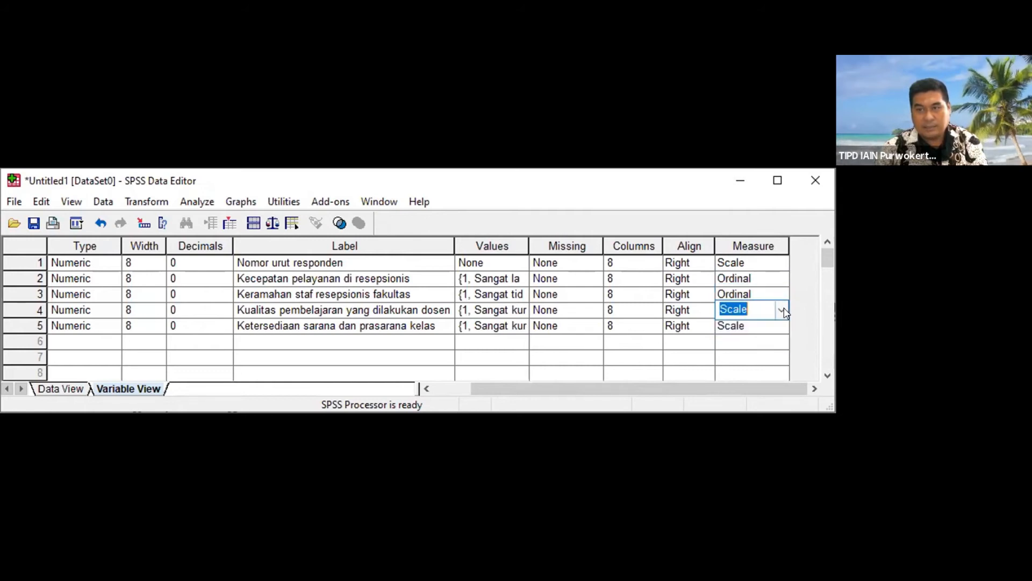
pyautogui.click(782, 310)
pyautogui.click(769, 335)
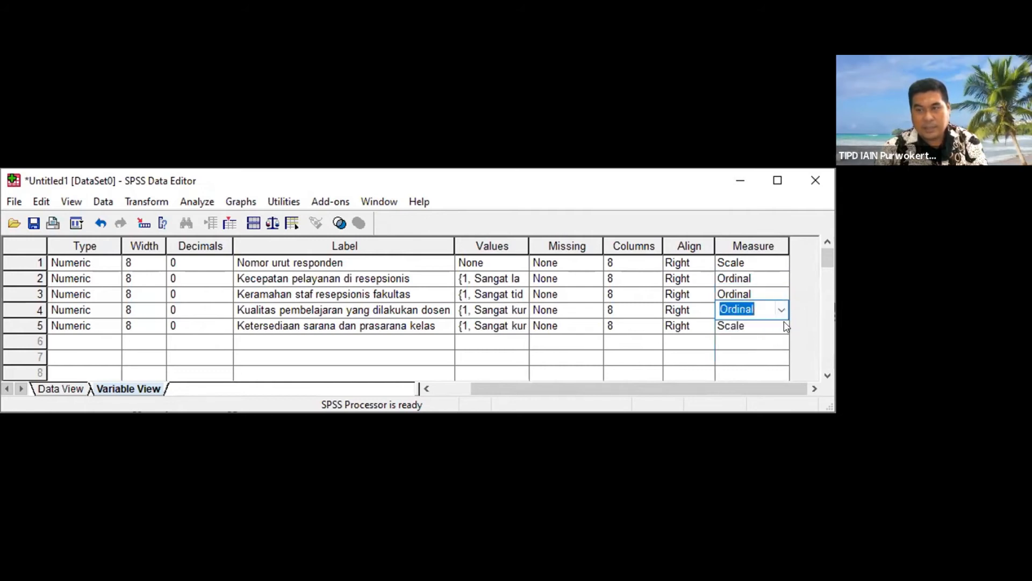
pyautogui.click(785, 326)
pyautogui.click(782, 325)
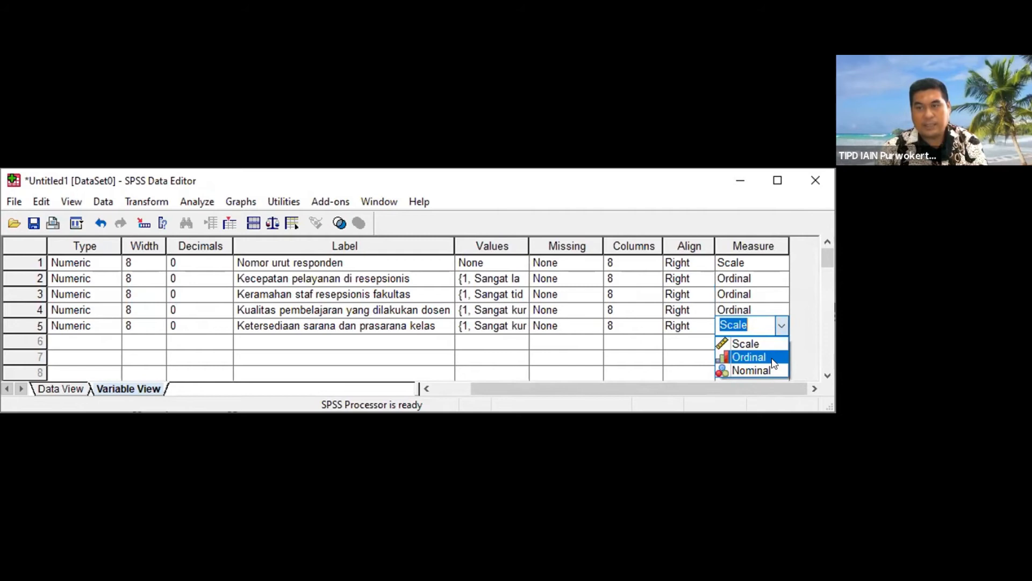
pyautogui.click(750, 357)
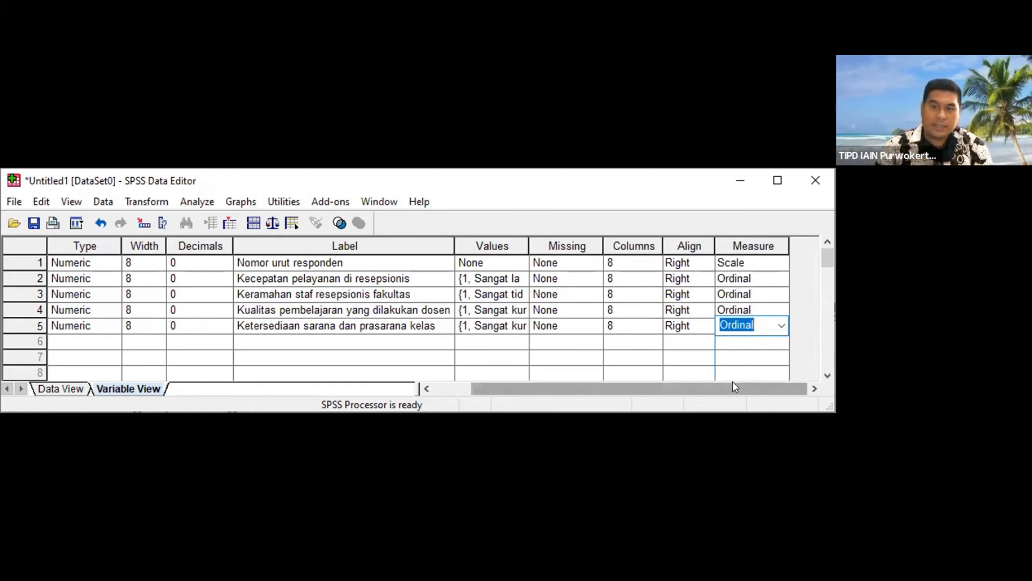
# Step: Add a sixth variable named kecukupan_buku_ajar with 0 decimals
pyautogui.moveTo(679, 382); pyautogui.dragTo(640, 385)
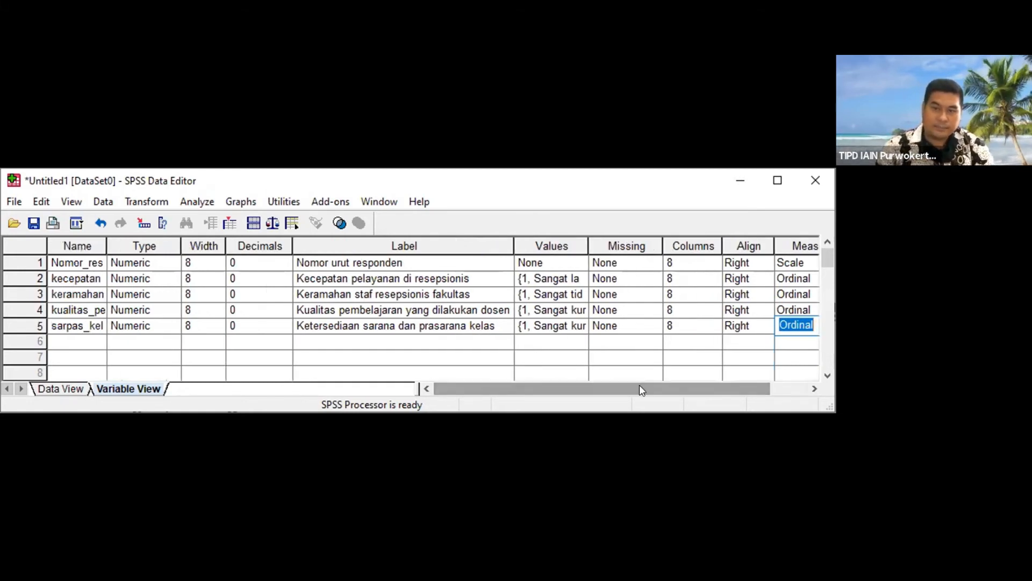
pyautogui.click(75, 341)
pyautogui.hotkey('alt', 'Tab')
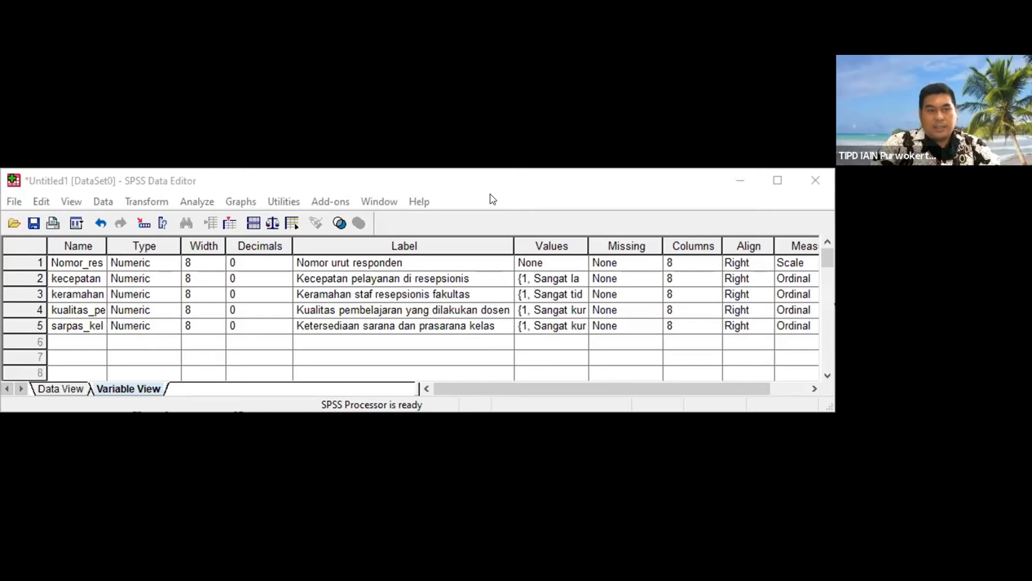
pyautogui.click(491, 200)
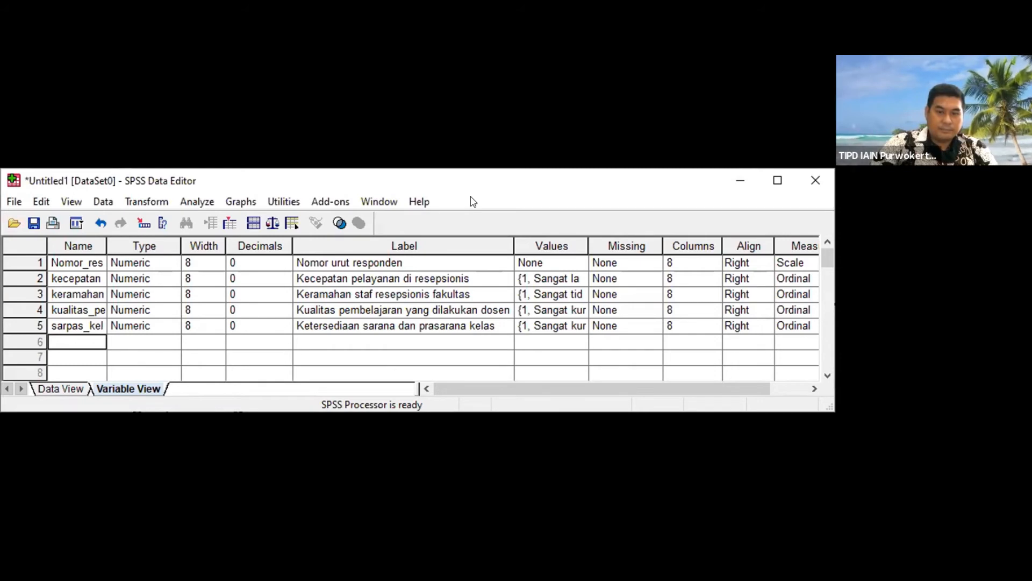
pyautogui.write('kecukupn')
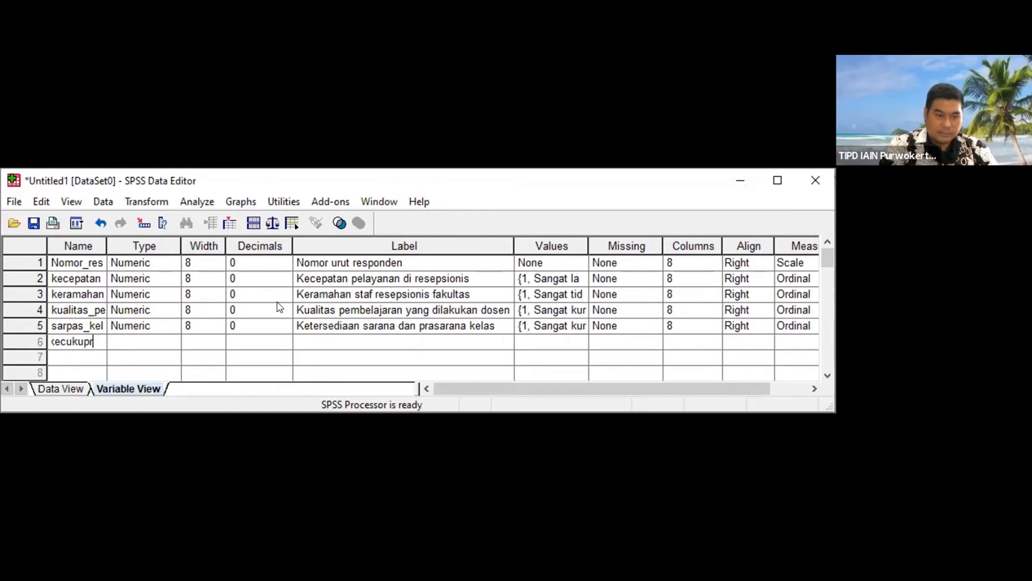
pyautogui.write('an_buku_')
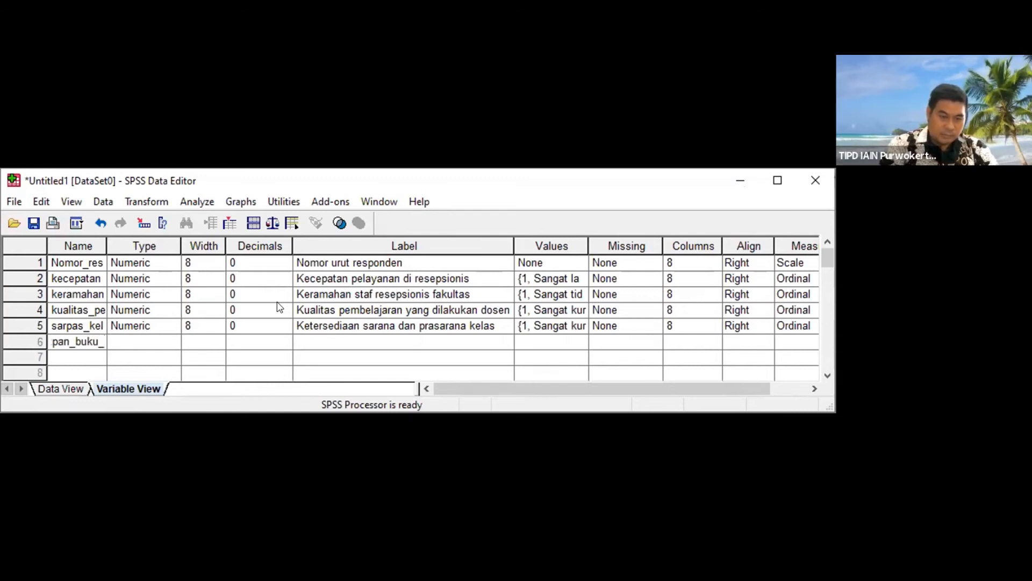
pyautogui.write('ajar')
pyautogui.press('Tab')
pyautogui.press('Tab')
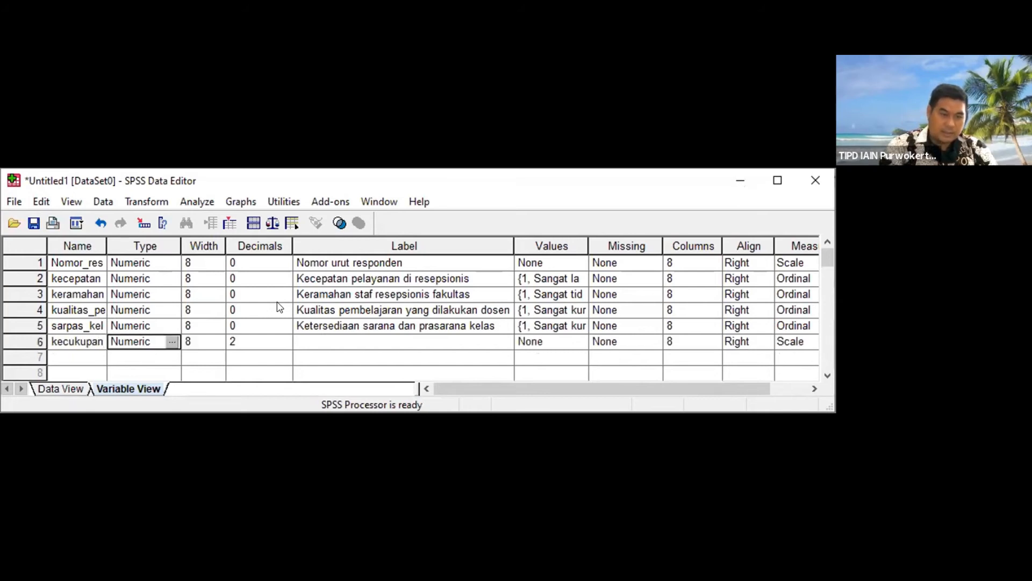
pyautogui.press('Tab')
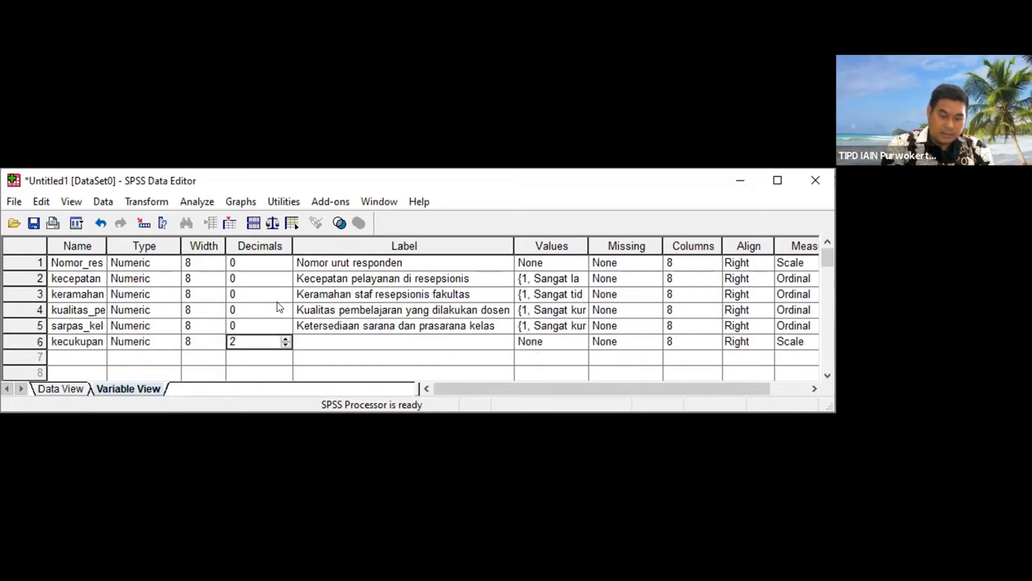
pyautogui.write('0')
# Step: Give the sixth variable the label Kecukupan buku dan bahan ajar
pyautogui.press('Tab')
pyautogui.write('Kec')
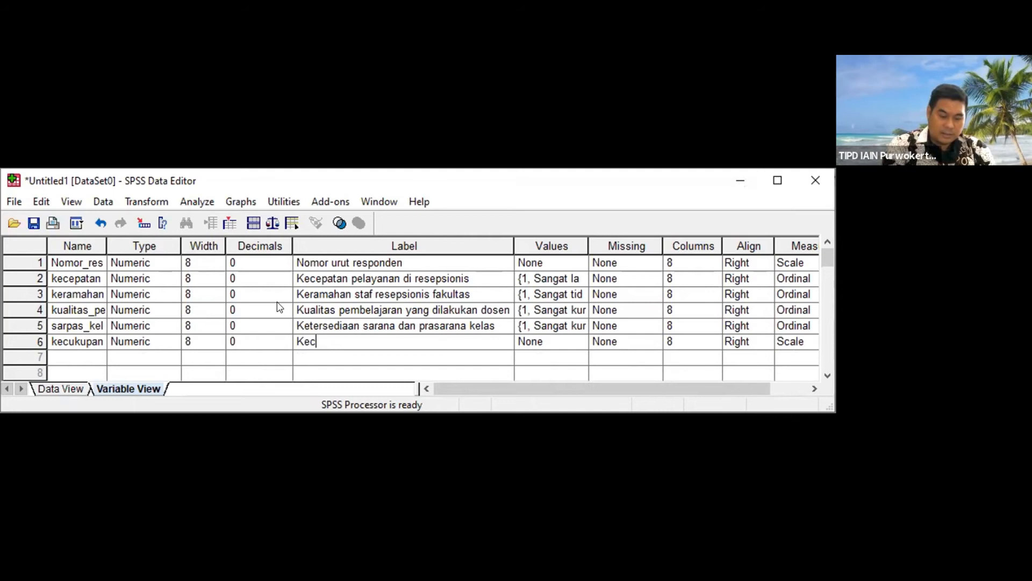
pyautogui.write('ukupan ')
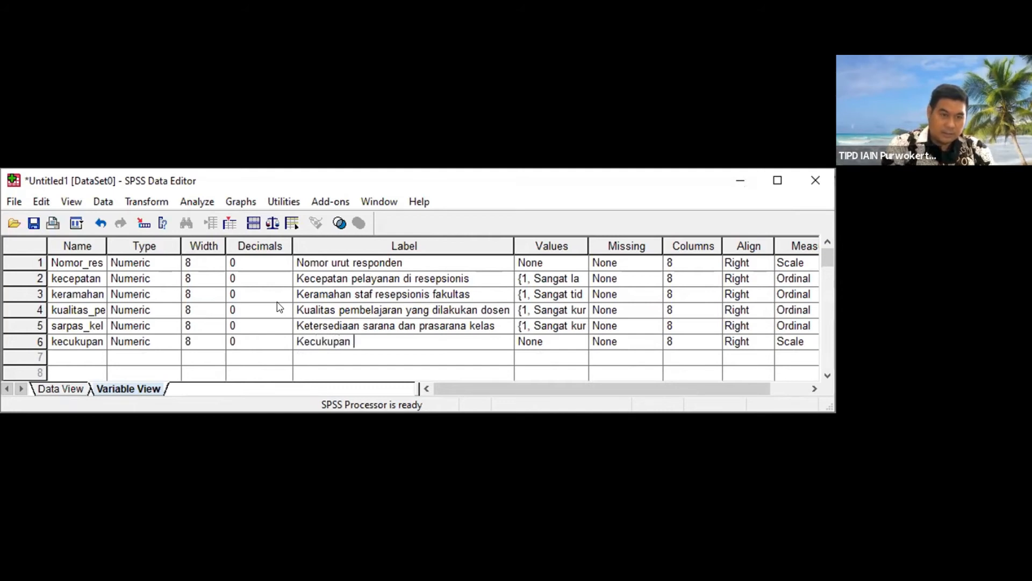
pyautogui.write('bu')
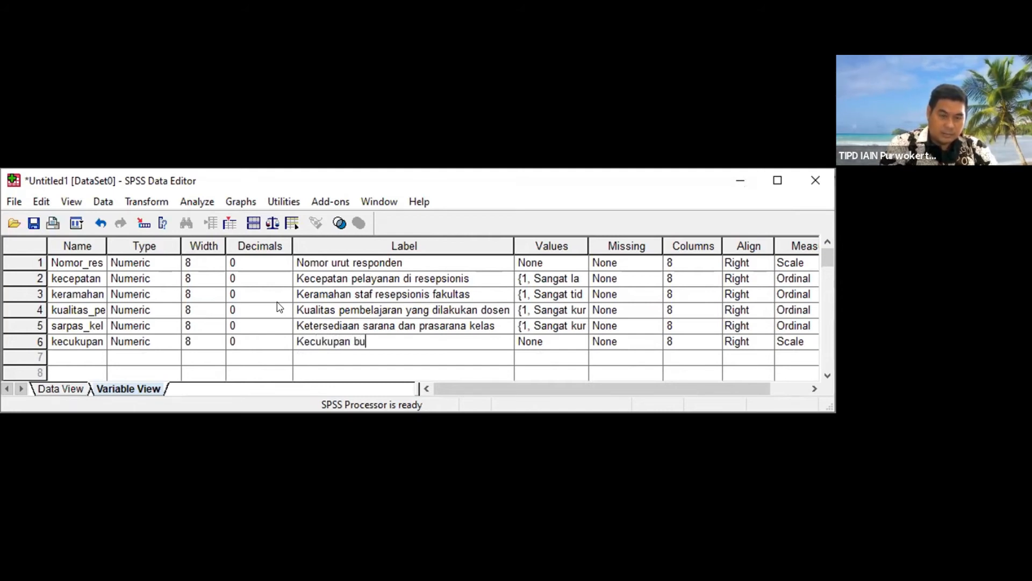
pyautogui.write('ku dan bahan ajar')
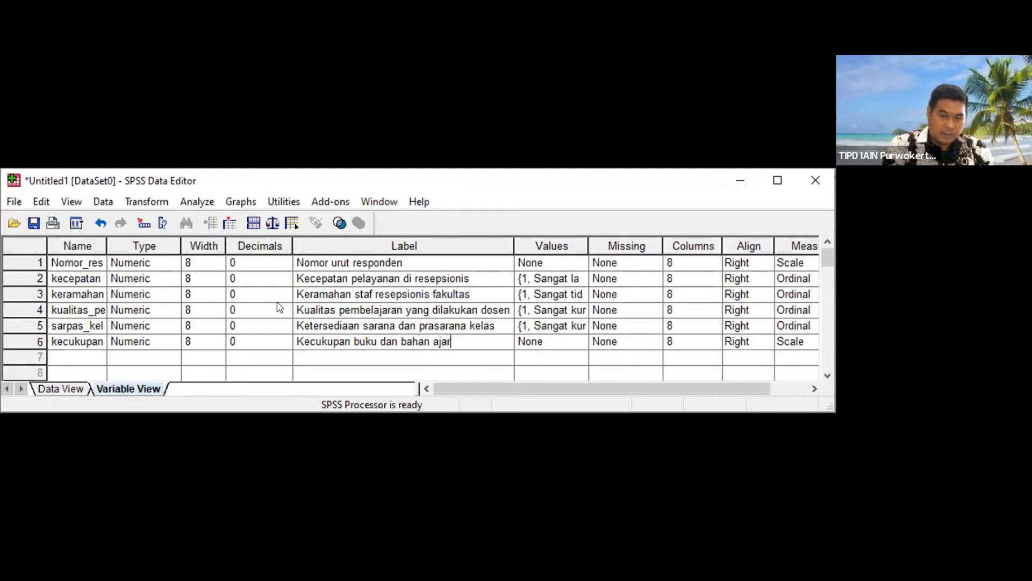
pyautogui.press('Tab')
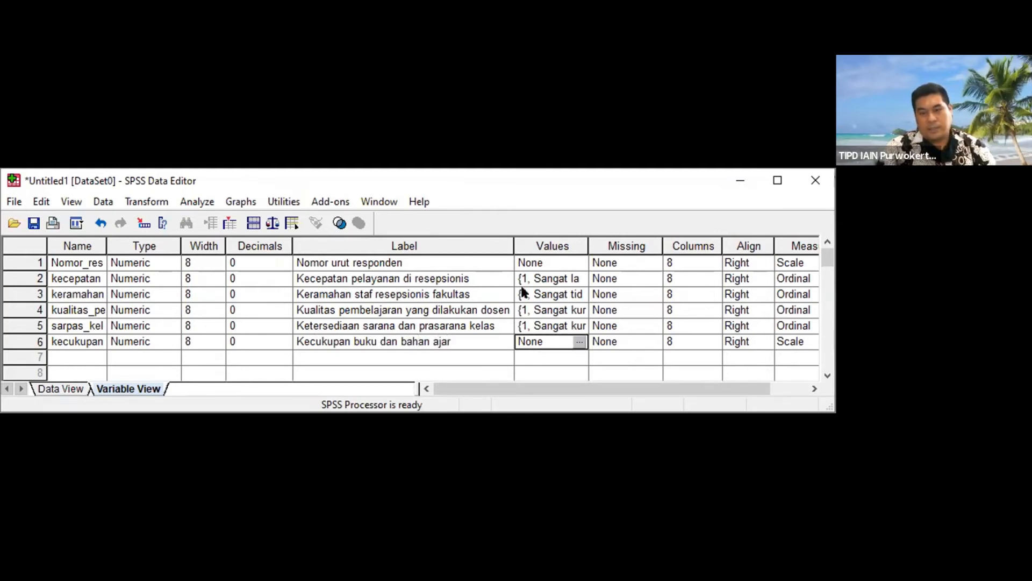
# Step: Add value labels 5 = Sangat lengkap and 4 = Lengkap to the sixth variable
pyautogui.write('5')
pyautogui.press('Tab')
pyautogui.write('Sangat ')
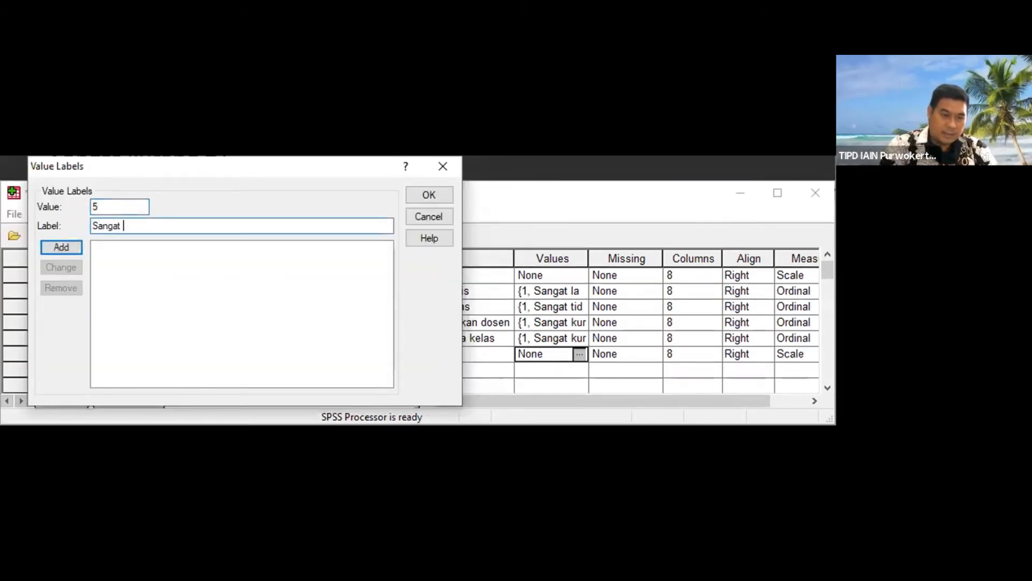
pyautogui.write('lengkap')
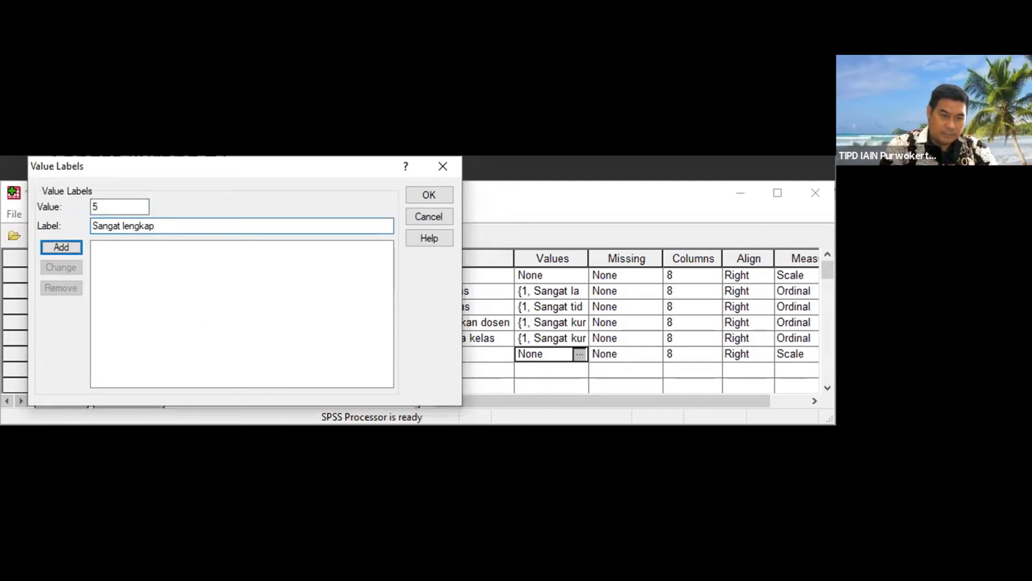
pyautogui.press('Return')
pyautogui.write('4')
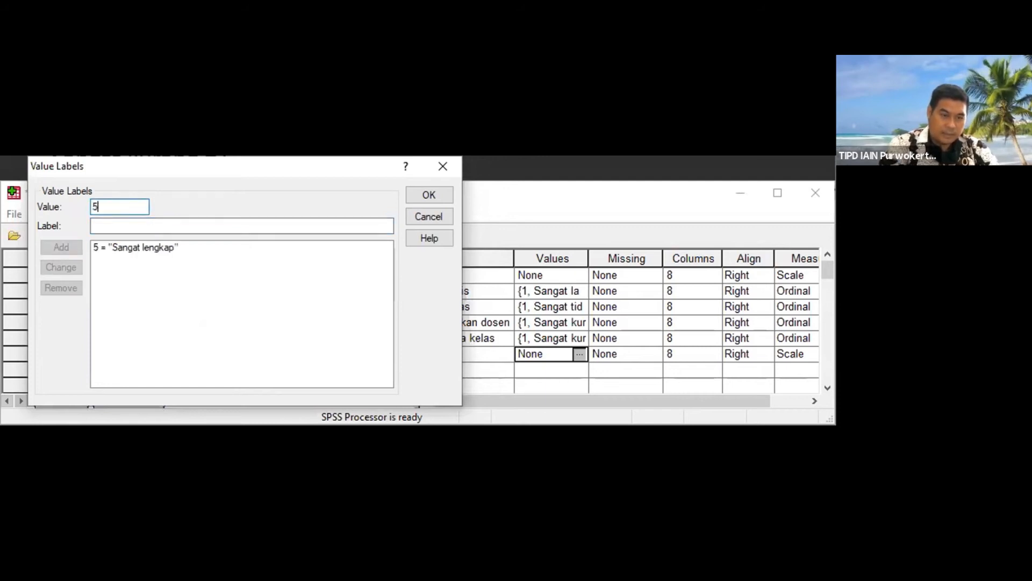
pyautogui.press('Tab')
pyautogui.write('Lengkap')
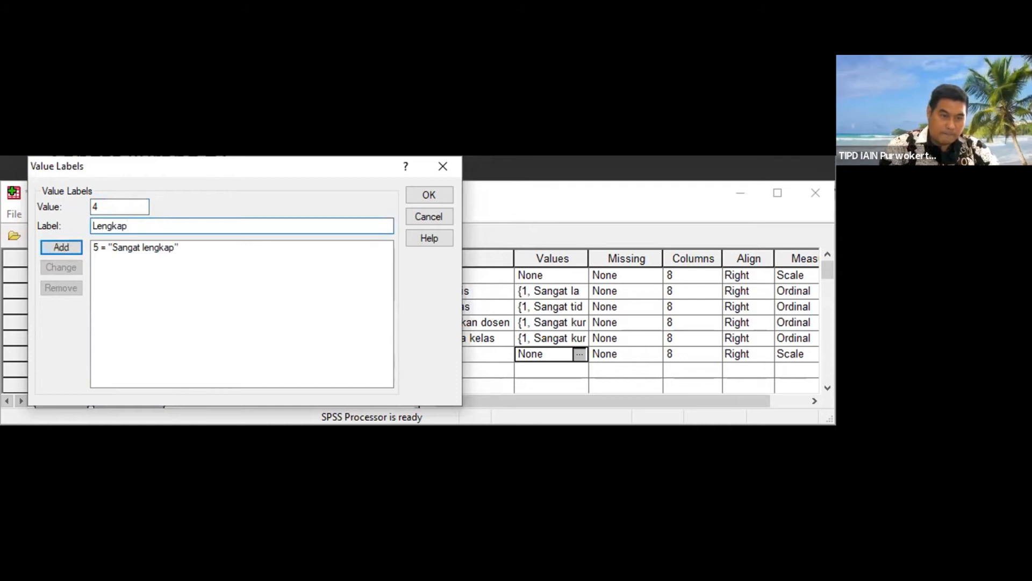
pyautogui.press('Return')
# Step: Add value labels 3 = Sedang and 2 = Kurang to the sixth variable
pyautogui.write('3')
pyautogui.press('Tab')
pyautogui.write('Sedang')
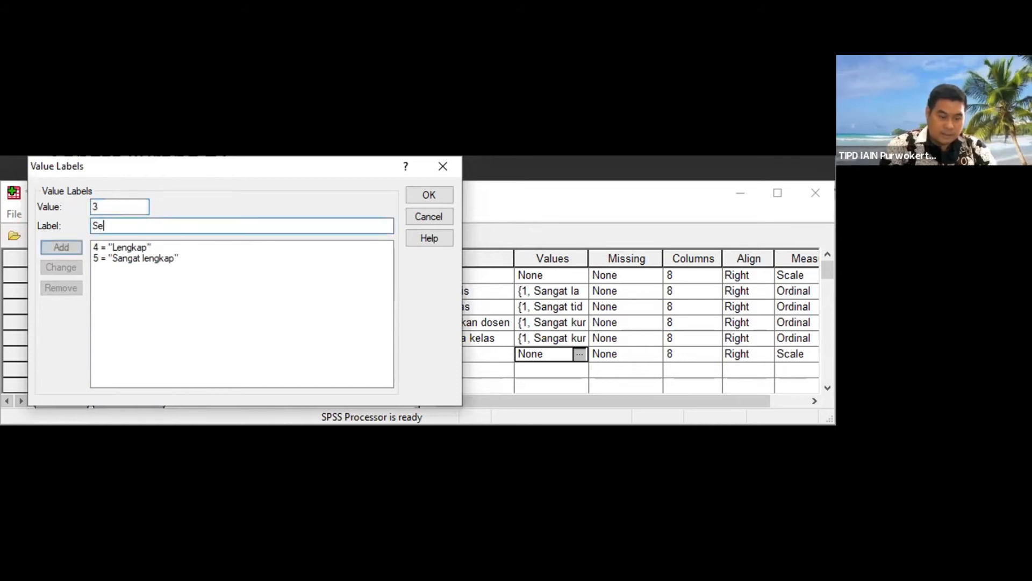
pyautogui.press('Return')
pyautogui.write('2')
pyautogui.press('Tab')
pyautogui.write('Kurang')
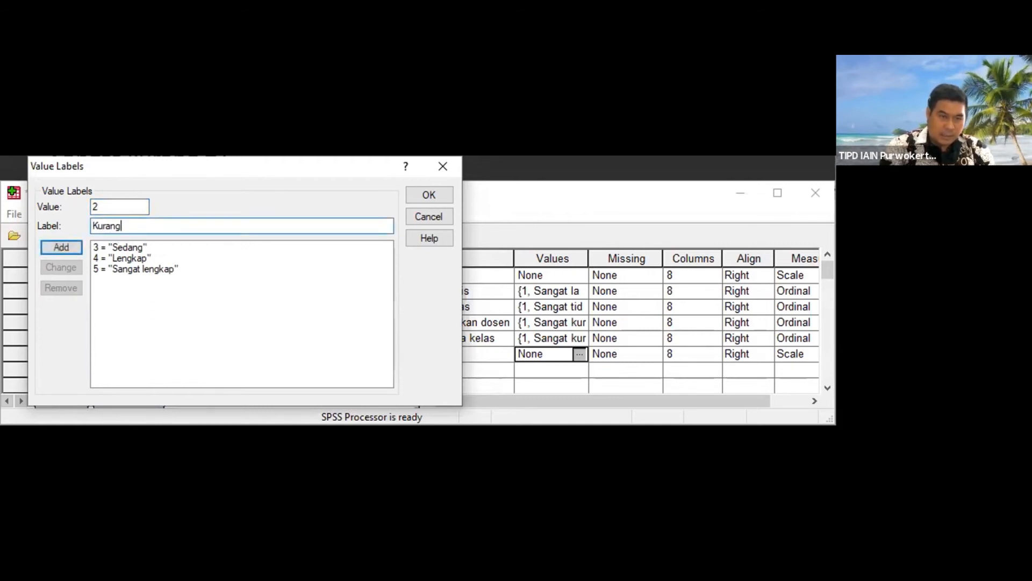
pyautogui.press('Return')
# Step: Add value label 1 = Sangat kurang and apply the sixth variable's value labels
pyautogui.write('1')
pyautogui.press('Tab')
pyautogui.write('San')
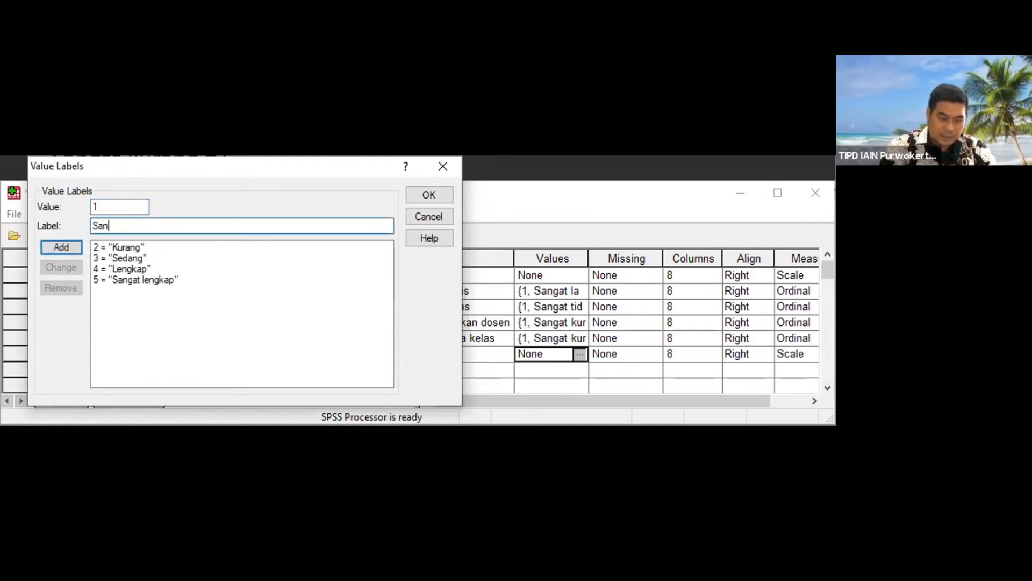
pyautogui.write('gat kurang')
pyautogui.press('Return')
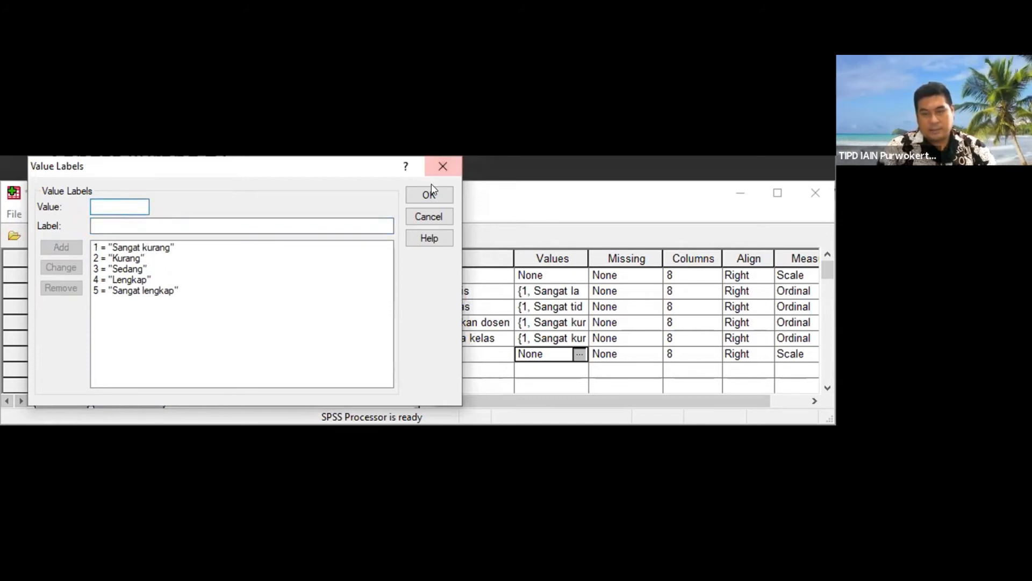
pyautogui.press('Return')
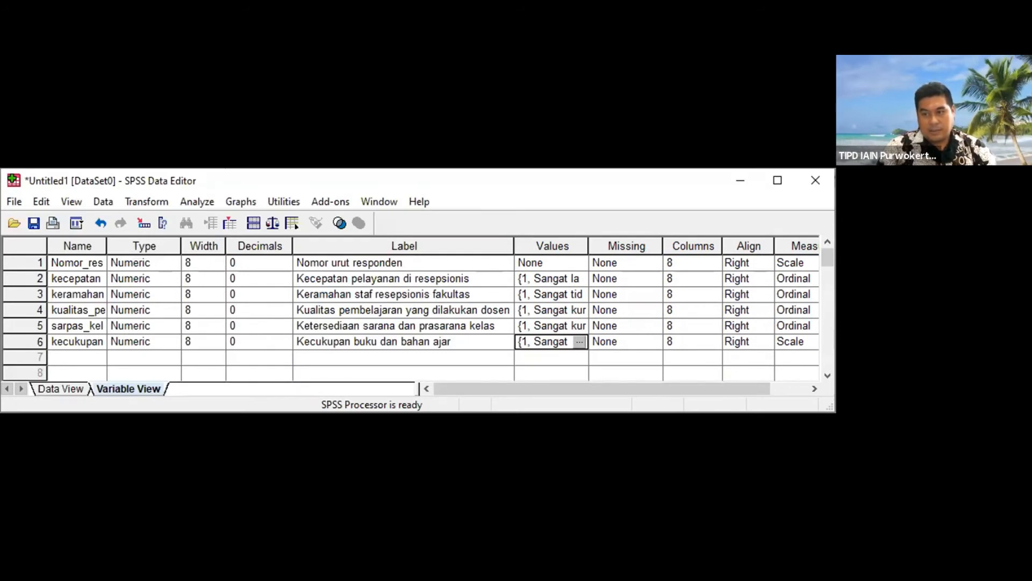
# Step: Set the sixth variable's measurement level to Ordinal and go to the empty name cell of row 7
pyautogui.click(796, 341)
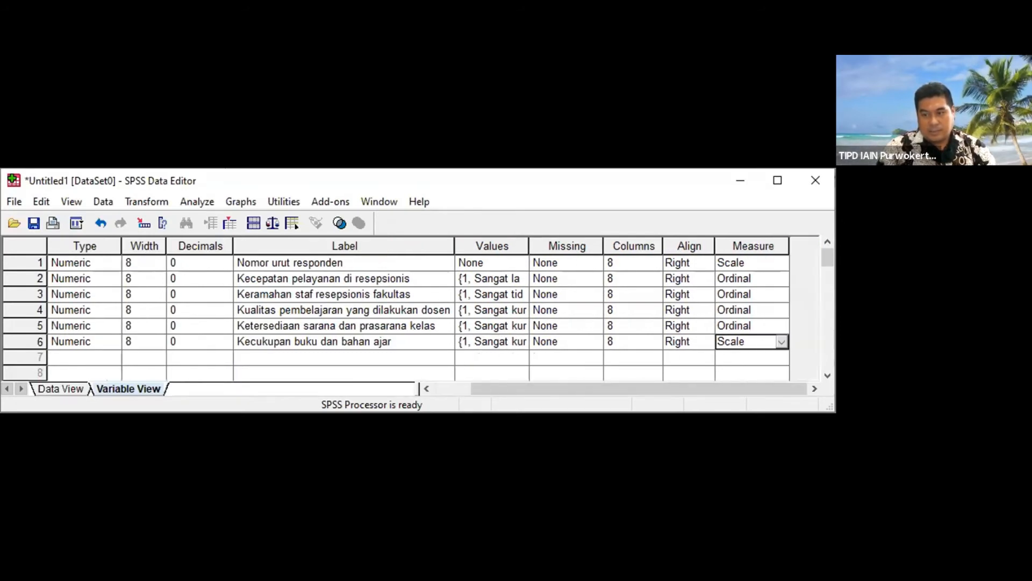
pyautogui.click(782, 341)
pyautogui.click(781, 341)
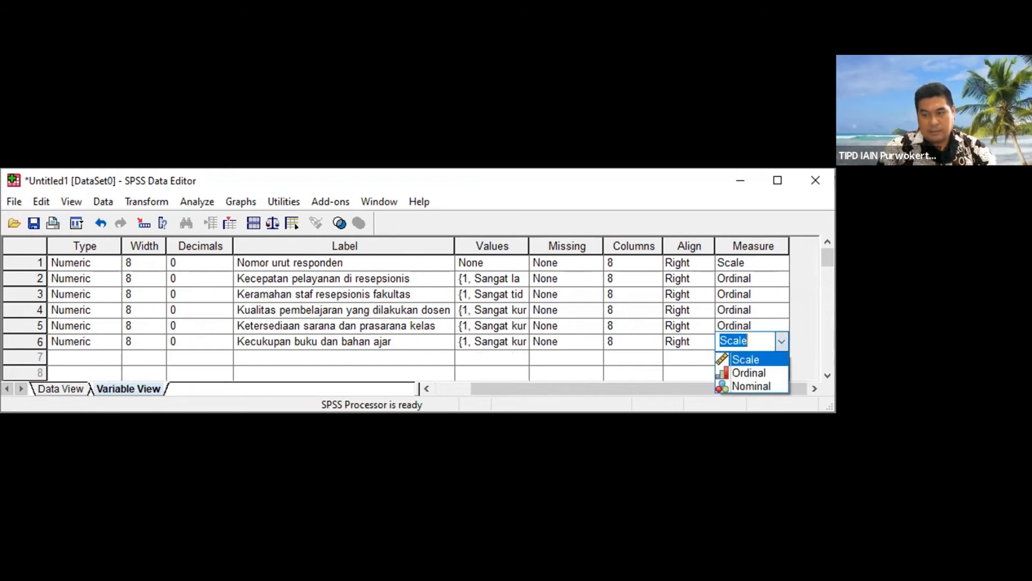
pyautogui.press('Return')
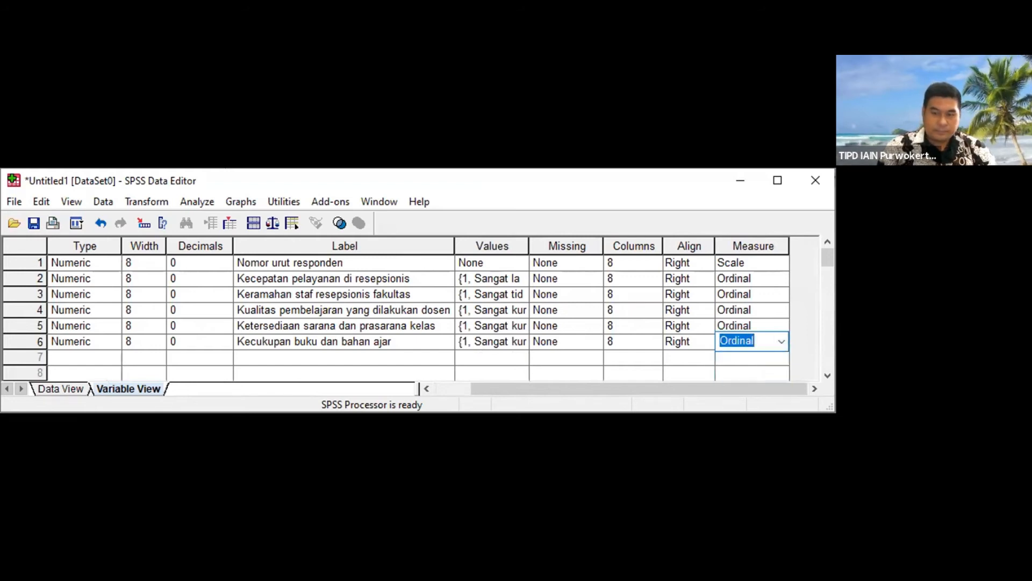
pyautogui.click(746, 357)
pyautogui.press('Left')
pyautogui.press('Left')
pyautogui.press('Left')
pyautogui.press('Left')
pyautogui.press('Left')
pyautogui.press('Left')
pyautogui.press('Left')
pyautogui.press('Left')
pyautogui.press('Left')
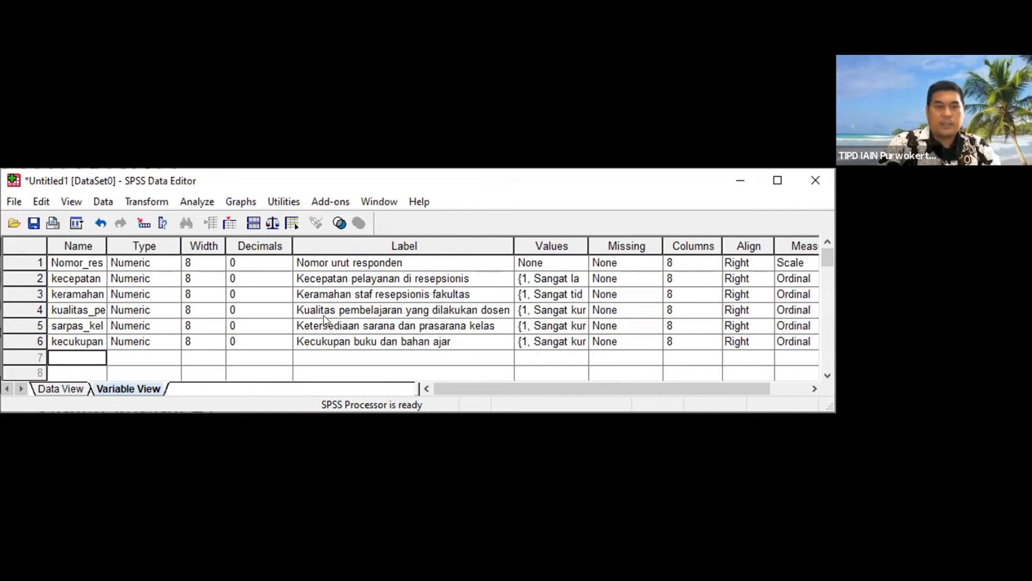
# Step: Name the seventh variable ketersediaan_alat_praktikum and set its decimals to 0
pyautogui.write('keters')
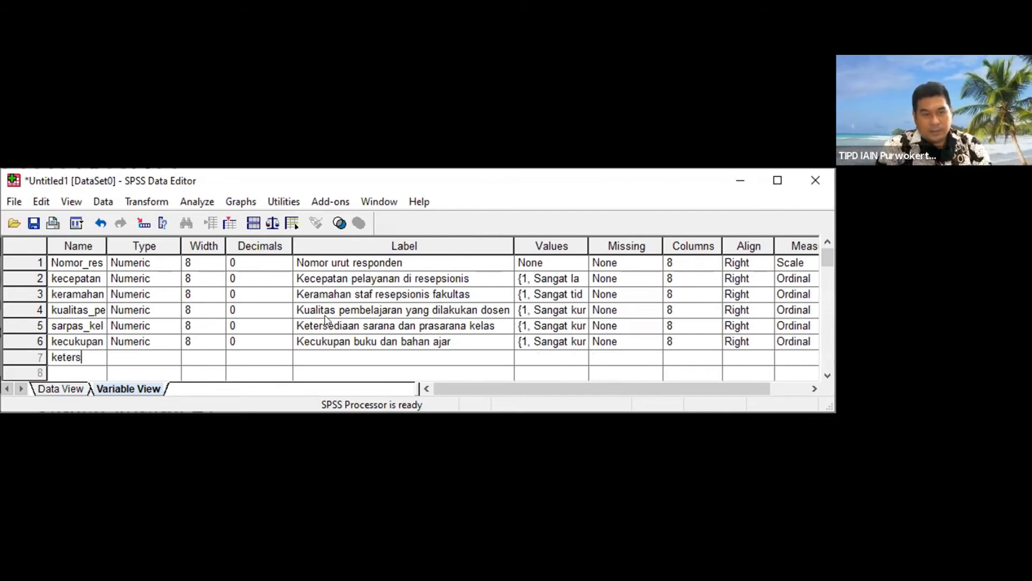
pyautogui.write('ediaan_alat+')
pyautogui.press('BackSpace')
pyautogui.write('_praktikum')
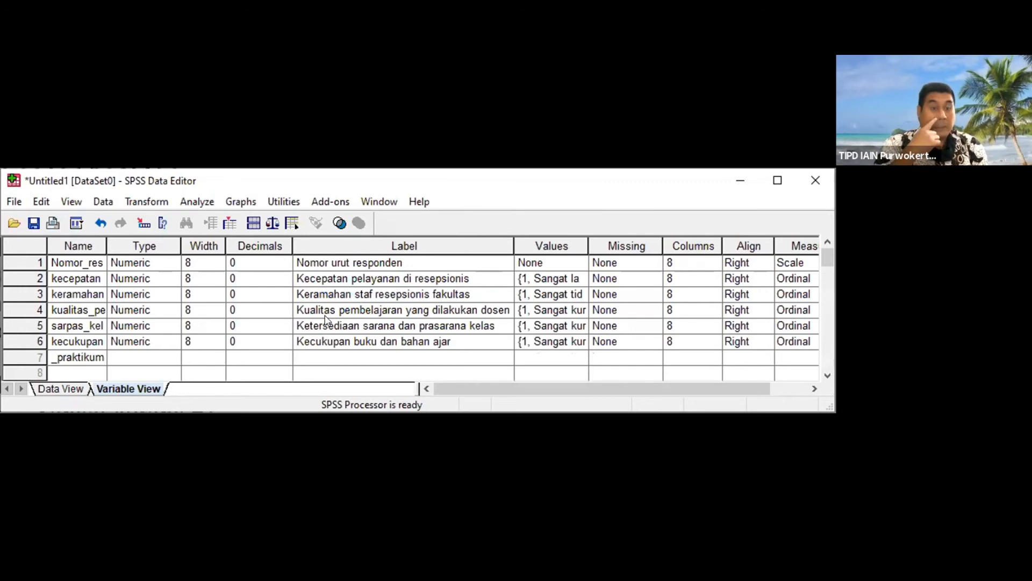
pyautogui.press('Tab')
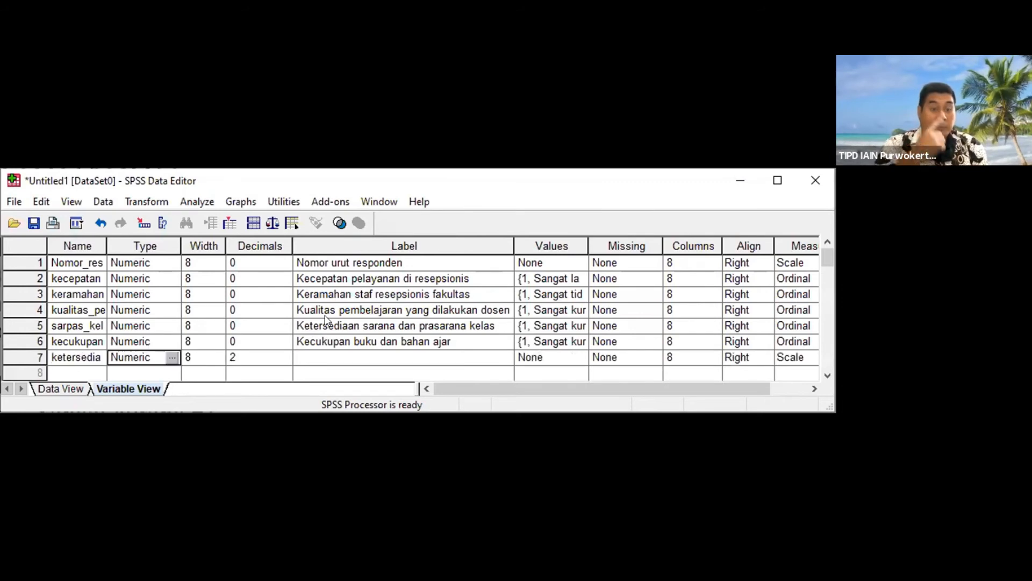
pyautogui.press('Tab')
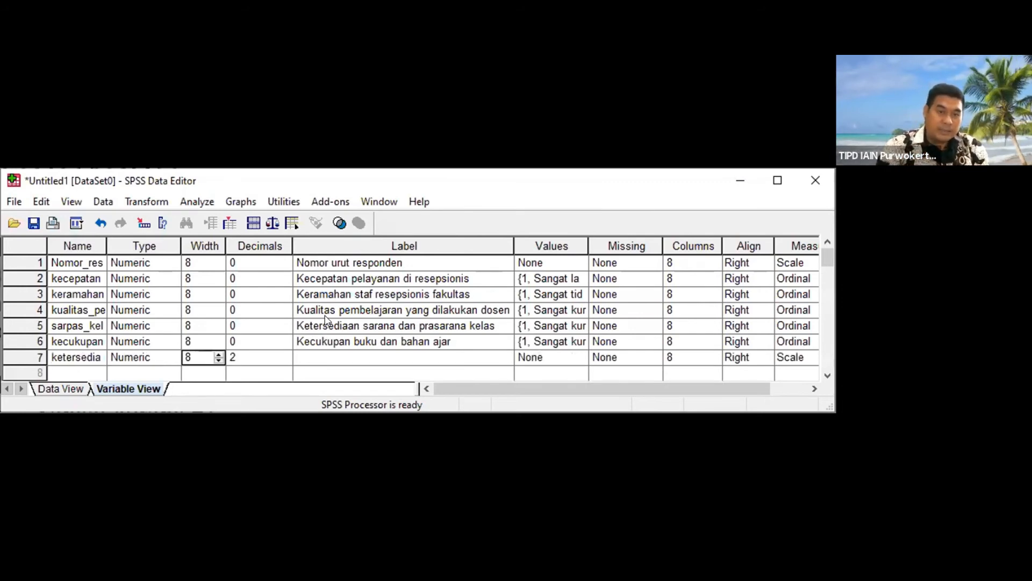
pyautogui.press('Tab')
pyautogui.write('0')
pyautogui.press('Tab')
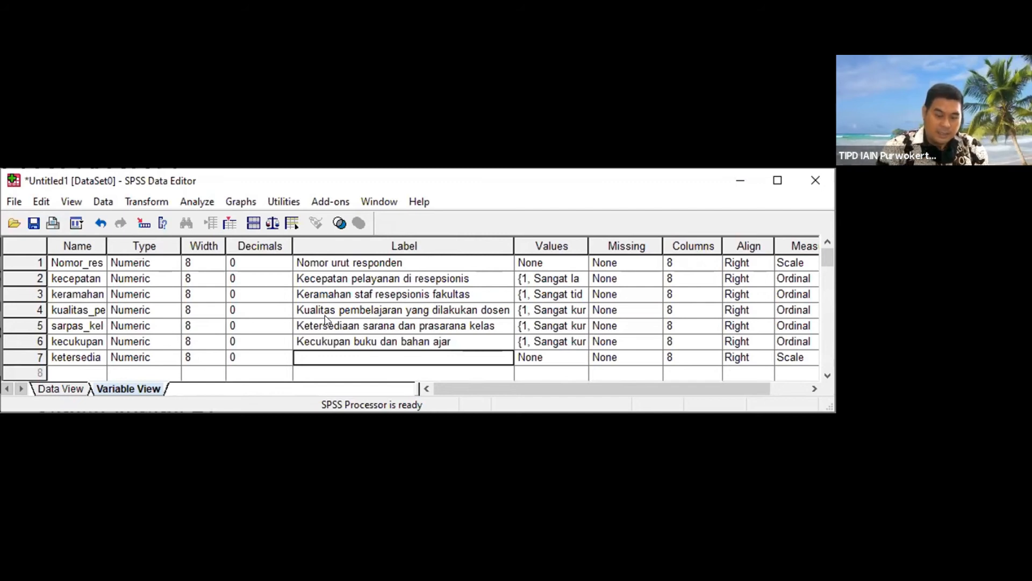
# Step: Label the seventh variable "Ketersediaan alat dan bahan praktikum"
pyautogui.write('Kecukupan')
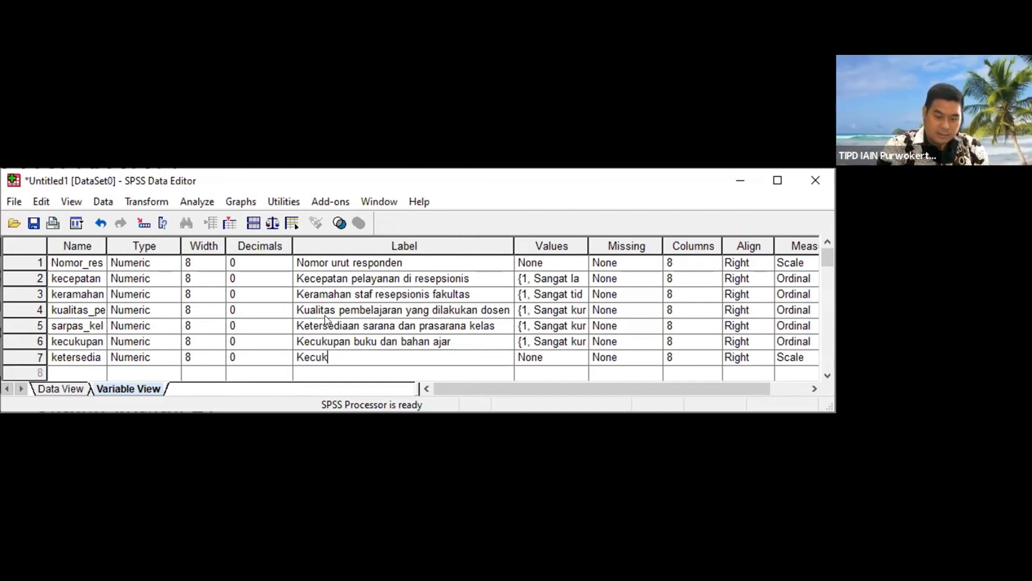
pyautogui.press('BackSpace')
pyautogui.press('BackSpace')
pyautogui.press('BackSpace')
pyautogui.press('BackSpace')
pyautogui.press('BackSpace')
pyautogui.press('BackSpace')
pyautogui.press('BackSpace')
pyautogui.press('BackSpace')
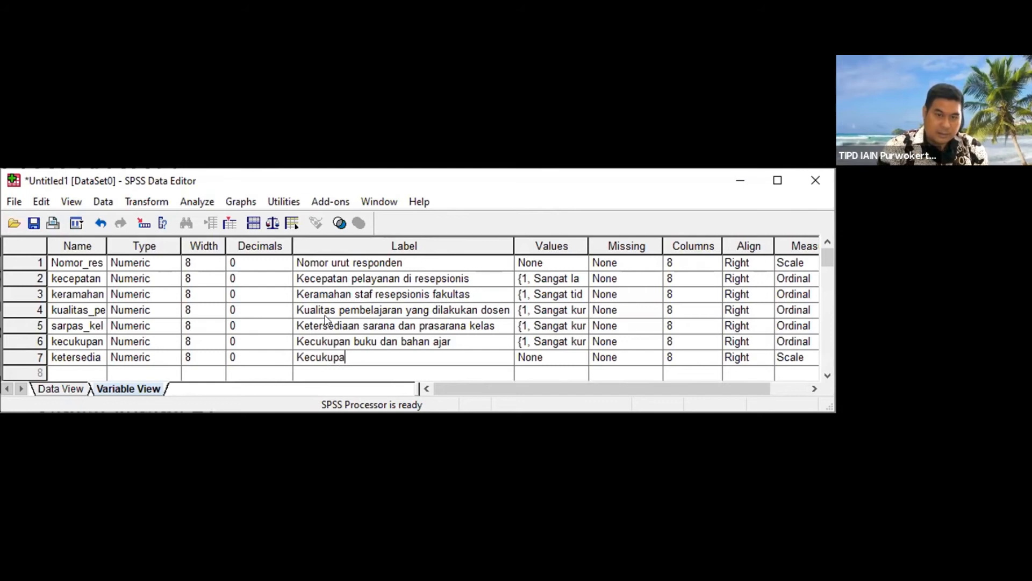
pyautogui.write('tersedai')
pyautogui.press('BackSpace')
pyautogui.press('BackSpace')
pyautogui.write('iaan alat dan bahan praktikum')
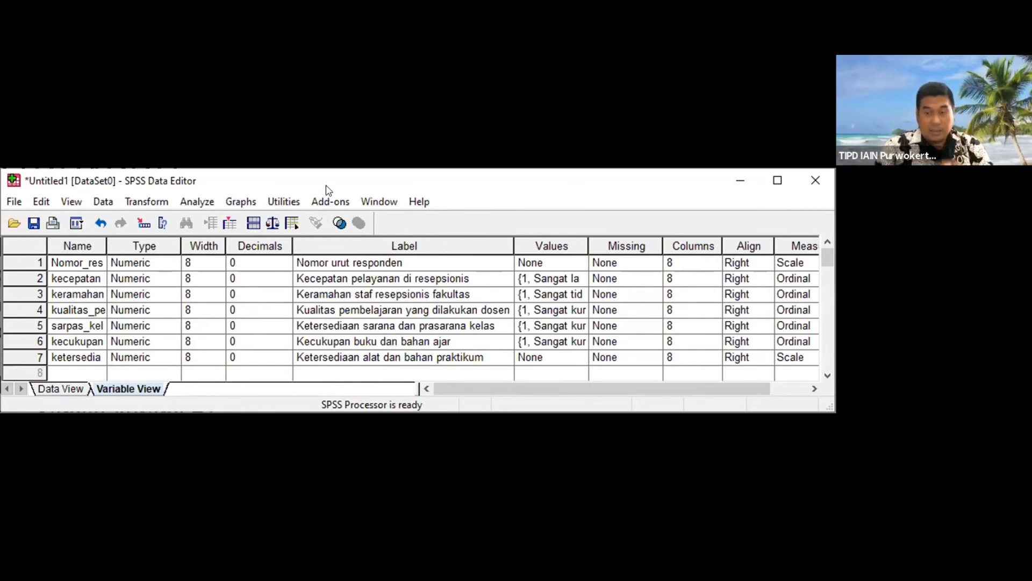
pyautogui.click(579, 355)
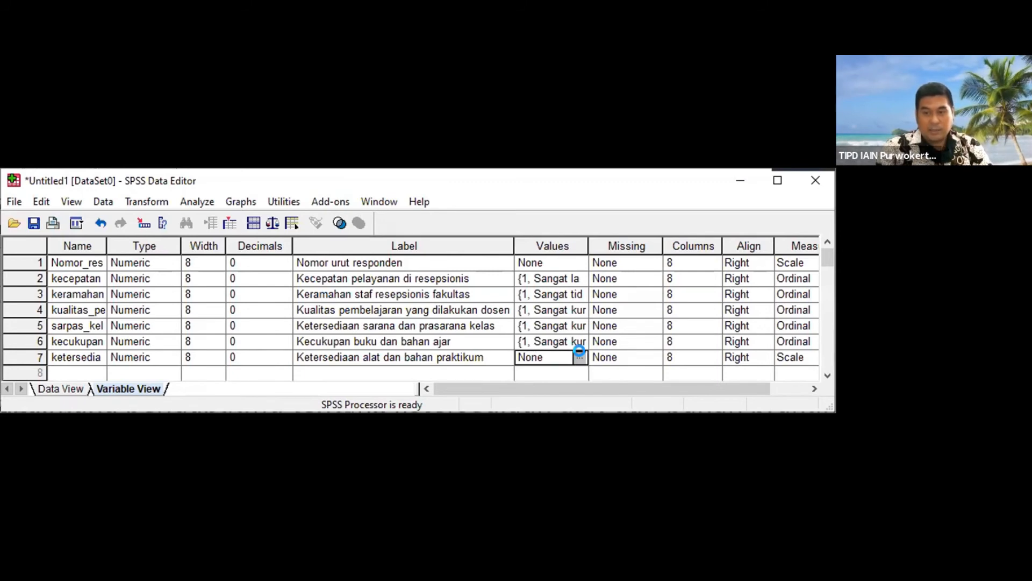
pyautogui.click(579, 355)
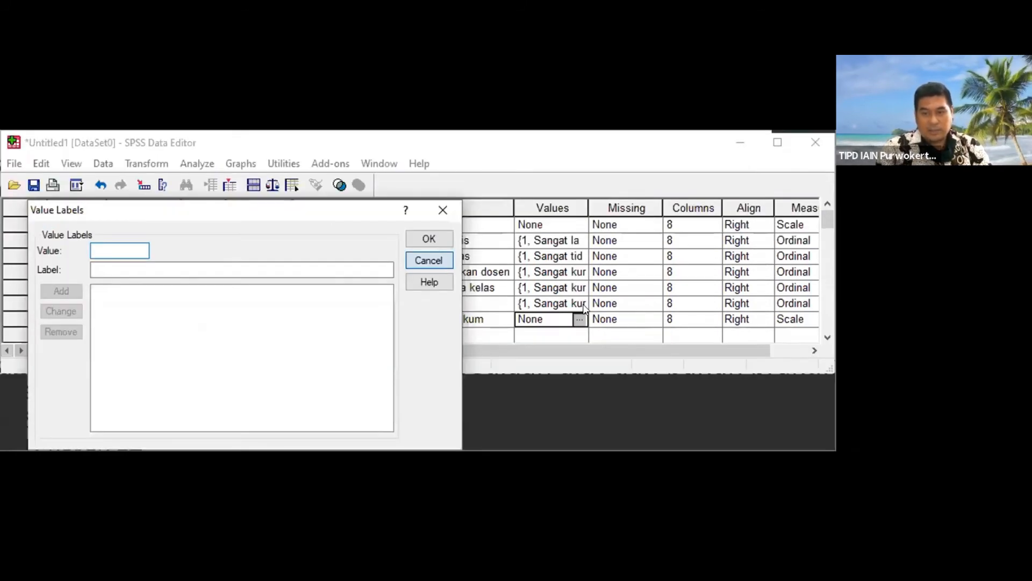
pyautogui.click(437, 263)
# Step: Copy the sixth variable's set of value labels to the seventh variable
pyautogui.click(565, 303)
pyautogui.click(579, 303)
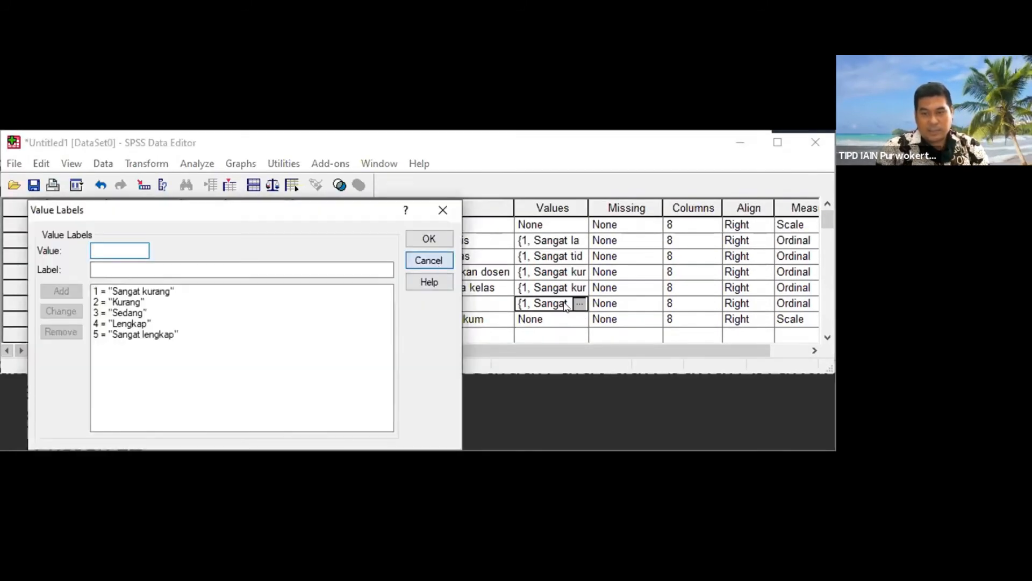
pyautogui.click(428, 260)
pyautogui.rightClick(579, 340)
pyautogui.click(622, 351)
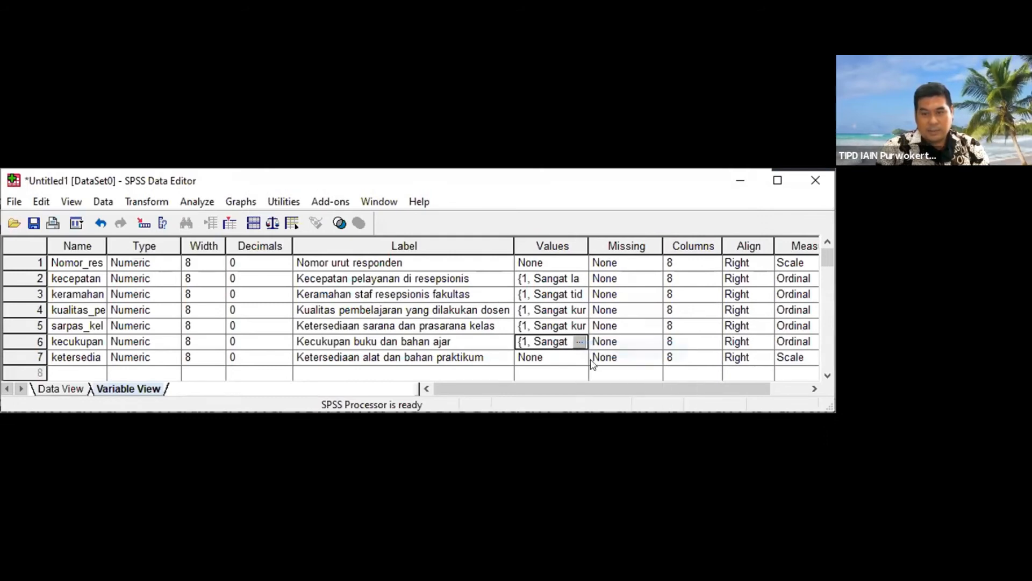
pyautogui.click(575, 357)
pyautogui.click(579, 357)
pyautogui.click(444, 262)
pyautogui.rightClick(581, 321)
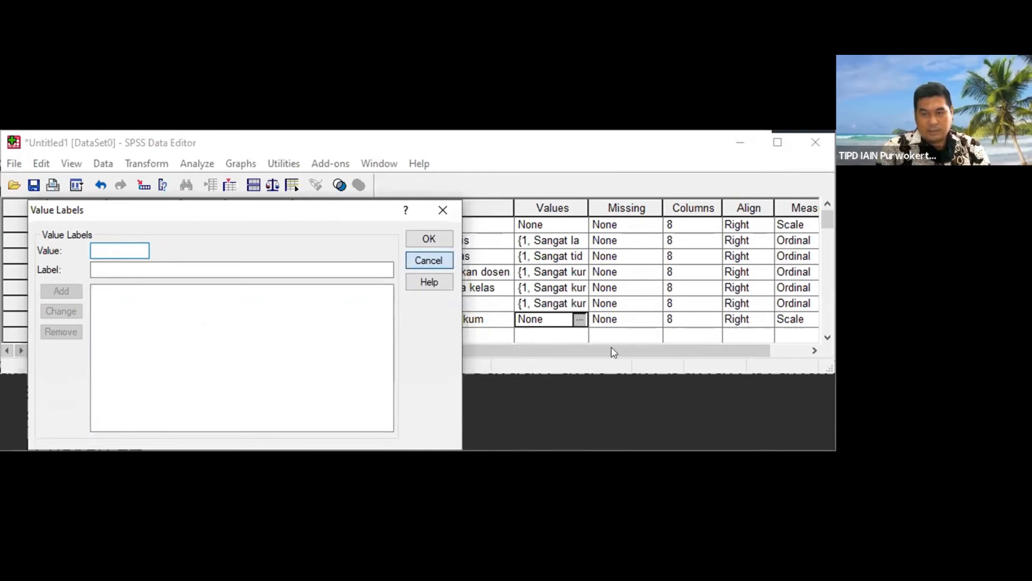
pyautogui.click(613, 384)
# Step: Set the seventh variable's measurement level to Ordinal
pyautogui.moveTo(662, 388); pyautogui.dragTo(700, 388)
pyautogui.click(774, 357)
pyautogui.click(779, 357)
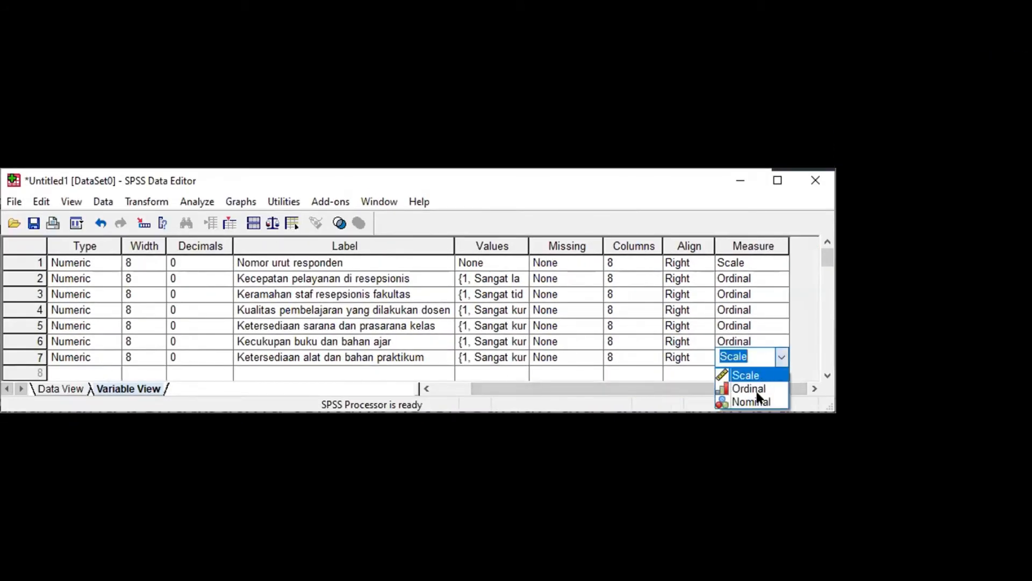
pyautogui.click(756, 389)
pyautogui.moveTo(746, 392); pyautogui.dragTo(609, 404)
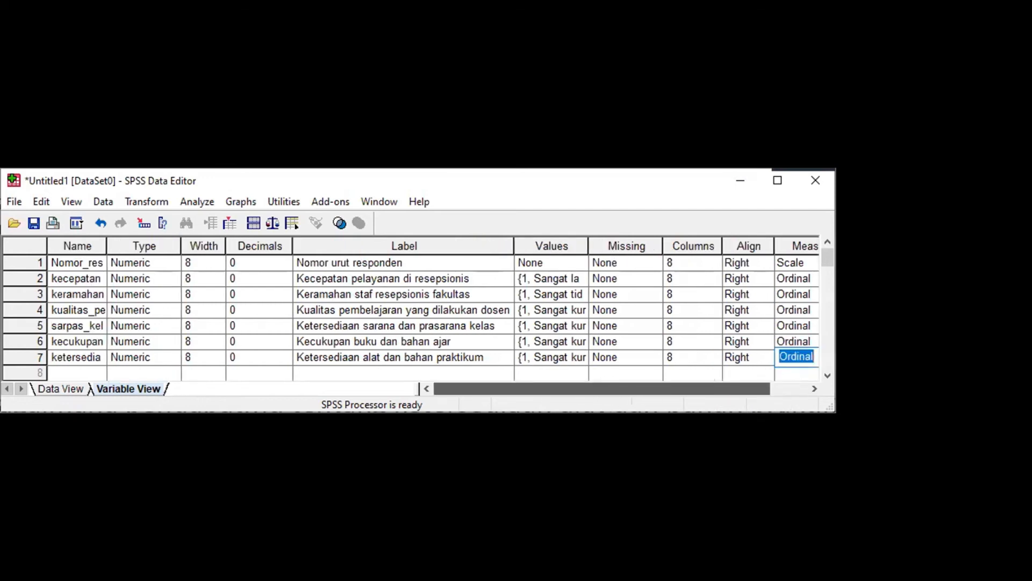
pyautogui.doubleClick(547, 178)
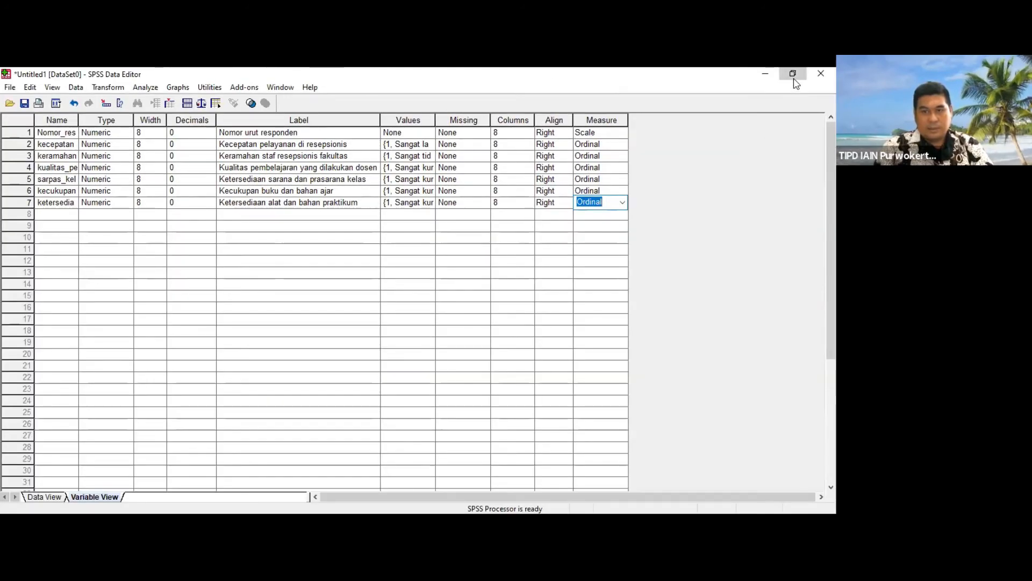
pyautogui.click(793, 74)
pyautogui.hotkey('alt', 'Tab')
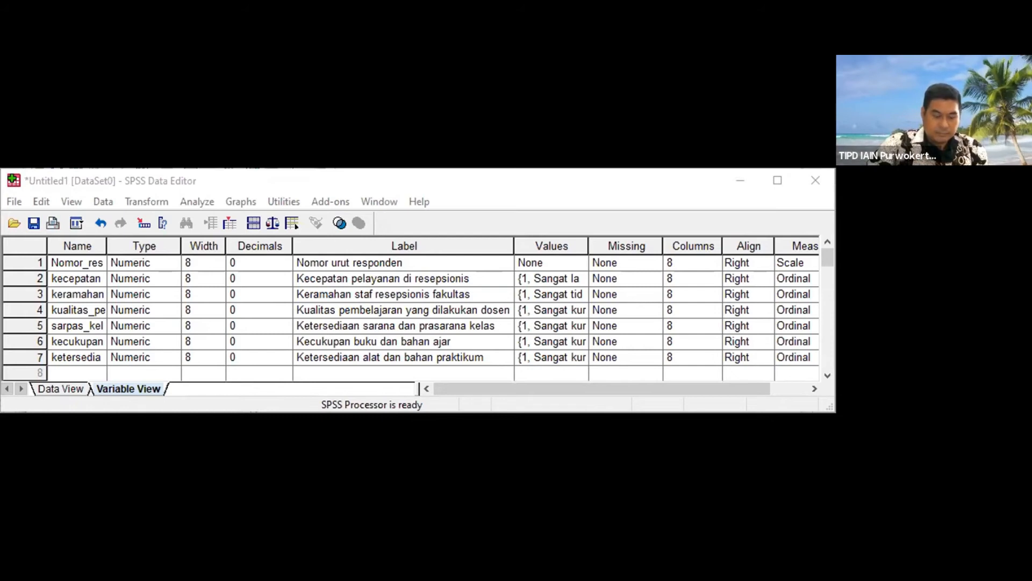
pyautogui.hotkey('alt', 'Tab')
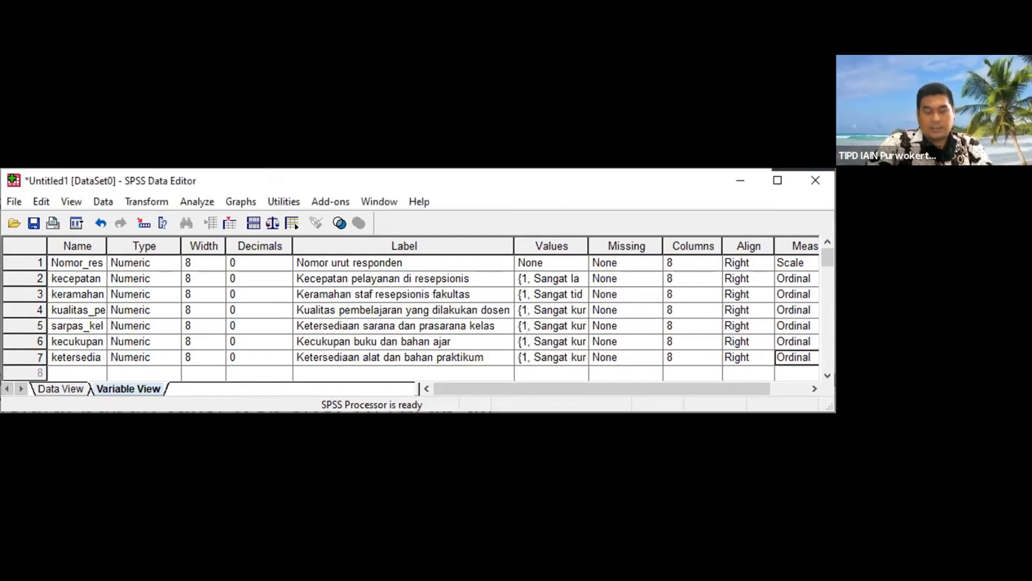
# Step: Create an eighth variable in row 8 with the name kecepatan_internet
pyautogui.click(99, 371)
pyautogui.scroll(-1, 161, 308)
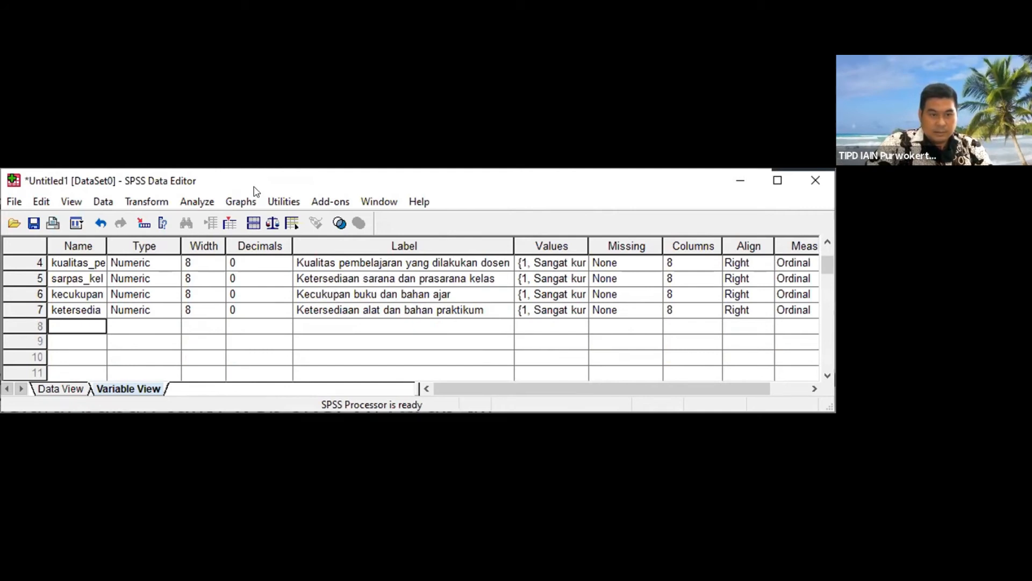
pyautogui.write('aksesi')
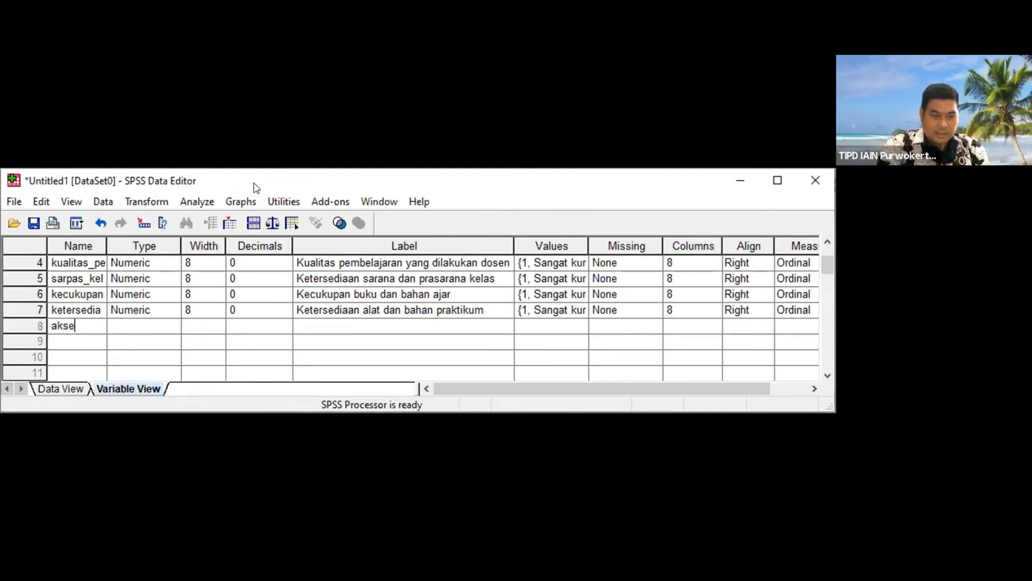
pyautogui.press('BackSpace')
pyautogui.press('BackSpace')
pyautogui.press('BackSpace')
pyautogui.press('BackSpace')
pyautogui.press('BackSpace')
pyautogui.press('BackSpace')
pyautogui.write('Ke')
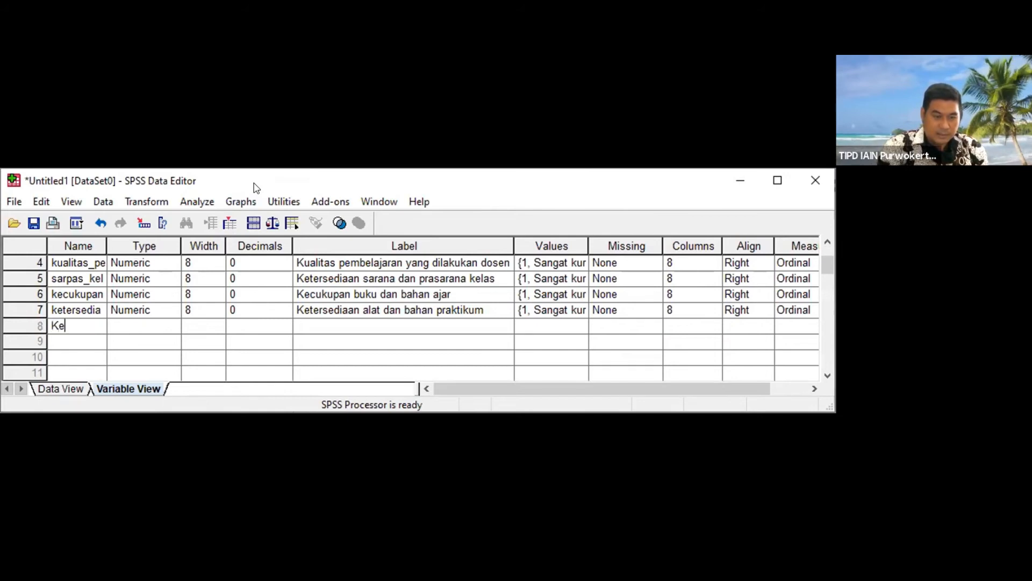
pyautogui.press('BackSpace')
pyautogui.press('BackSpace')
pyautogui.write('KEC')
pyautogui.press('BackSpace')
pyautogui.press('BackSpace')
pyautogui.press('BackSpace')
pyautogui.write('kecepatan')
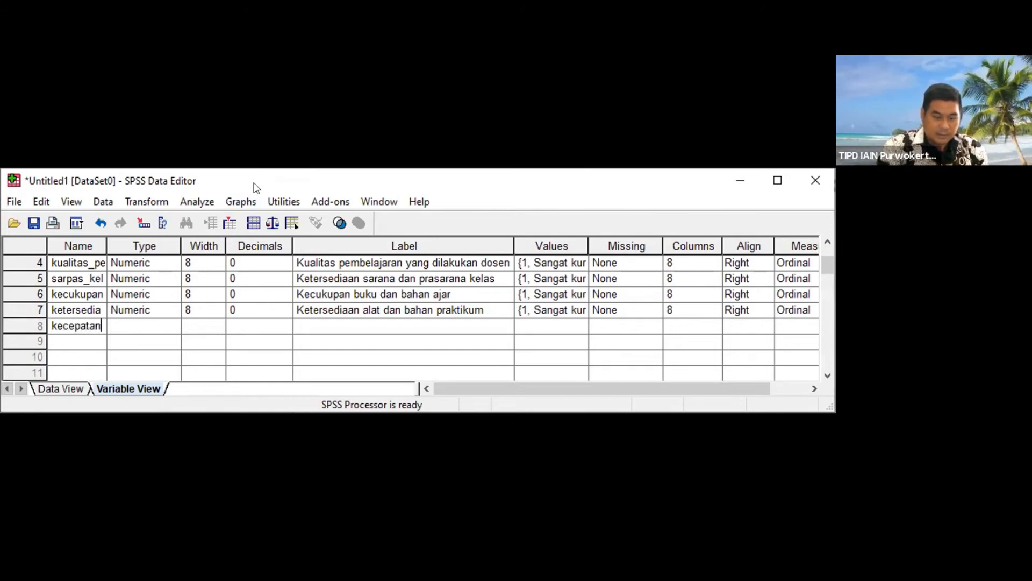
pyautogui.write('_internet')
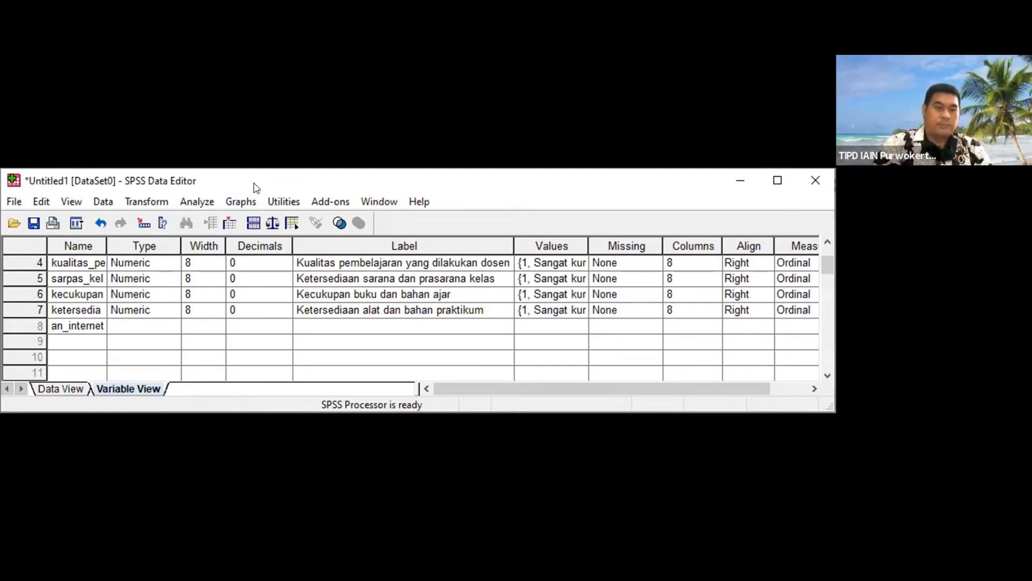
pyautogui.press('Tab')
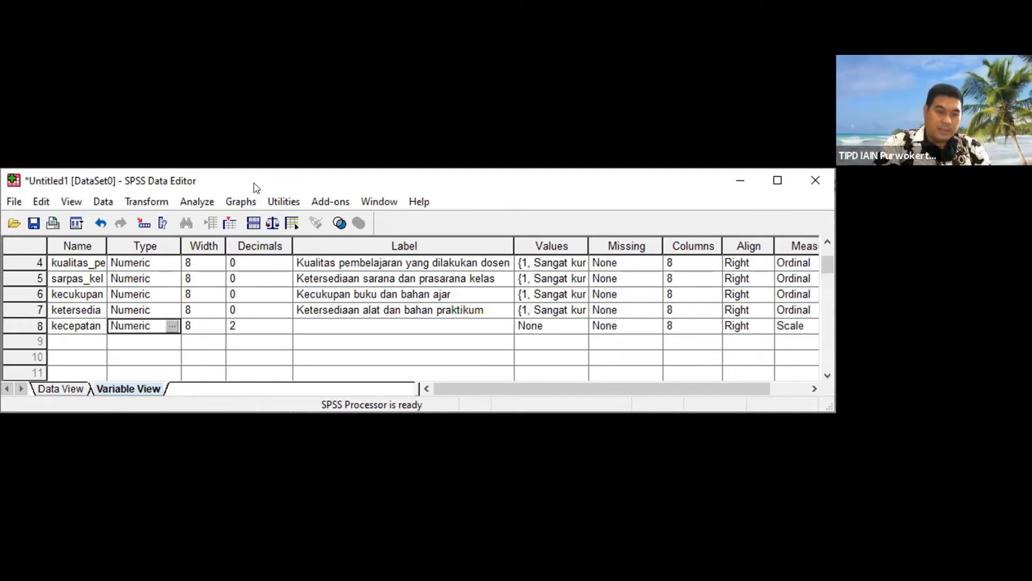
# Step: Set the eighth variable's decimals to 0 and its label to "Kecepatan akses internet di kampus"
pyautogui.press('Tab')
pyautogui.press('Tab')
pyautogui.write('0')
pyautogui.press('Tab')
pyautogui.write('Kecepatan akses internet di kampus')
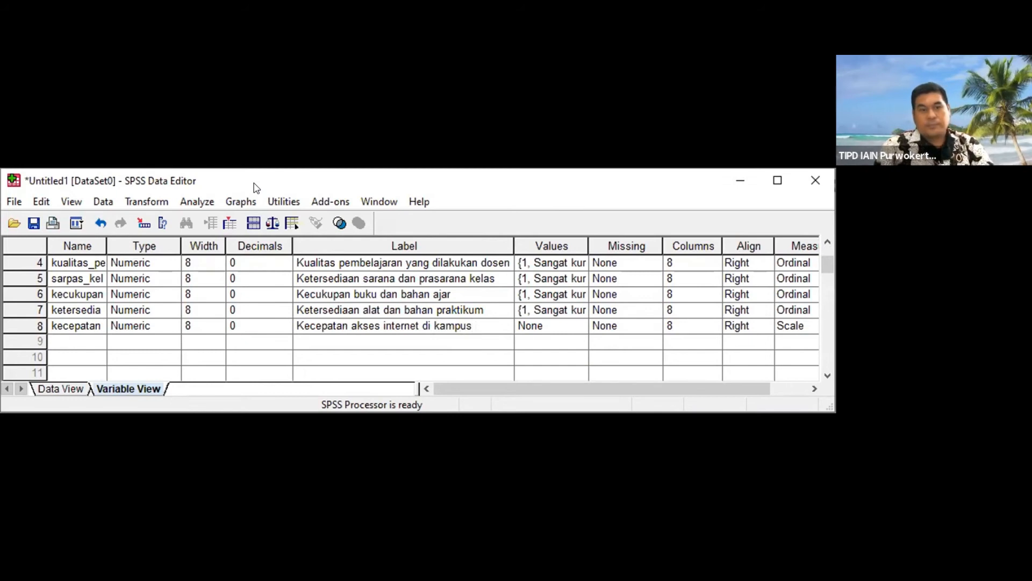
# Step: Add value labels 5 = Sangat cepat and 4 = Cepat to the eighth variable
pyautogui.click(583, 324)
pyautogui.click(579, 325)
pyautogui.write('5')
pyautogui.press('Tab')
pyautogui.write('Sangat cepat')
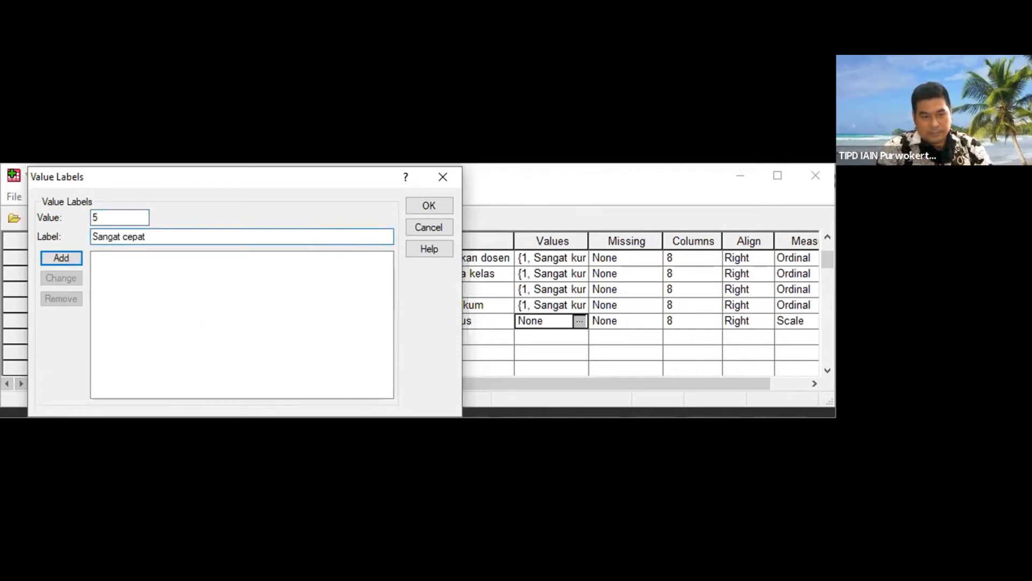
pyautogui.press('Return')
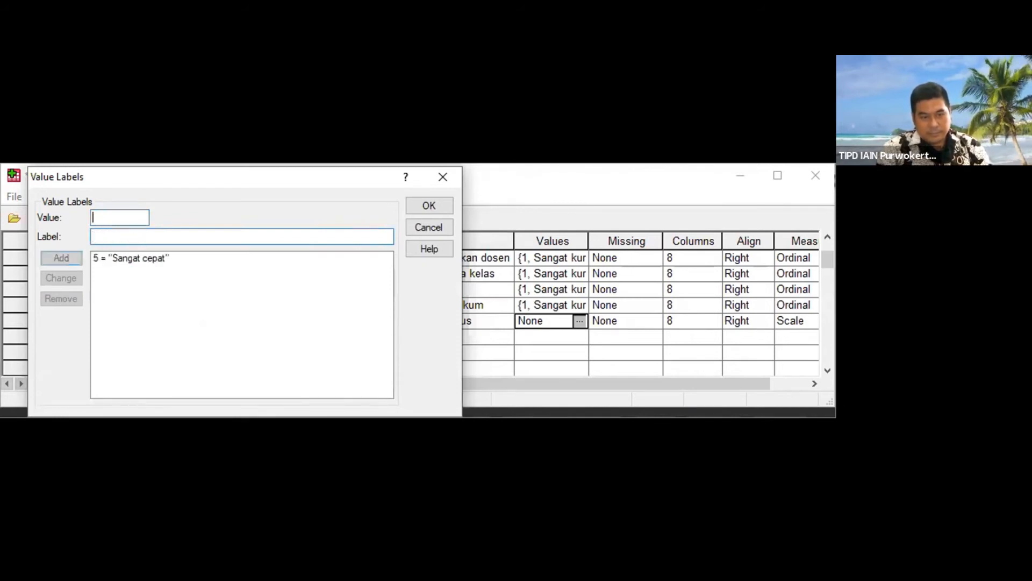
pyautogui.write('4')
pyautogui.press('Tab')
pyautogui.write('Cepat')
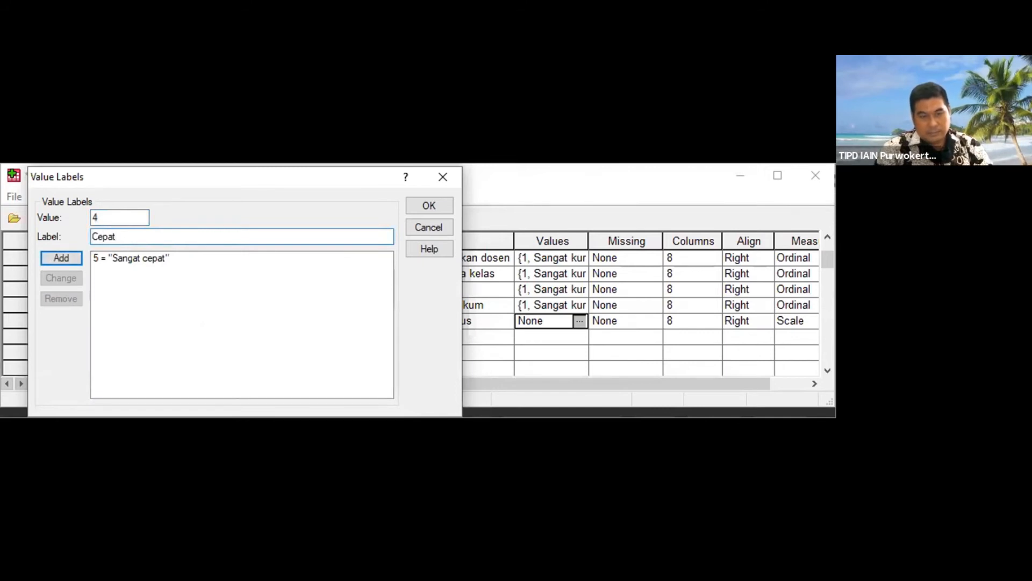
pyautogui.press('Return')
# Step: Add value labels 3 = Sedang and 2 = Lambat to the eighth variable
pyautogui.write('3')
pyautogui.press('Tab')
pyautogui.write('Sedang')
pyautogui.press('Return')
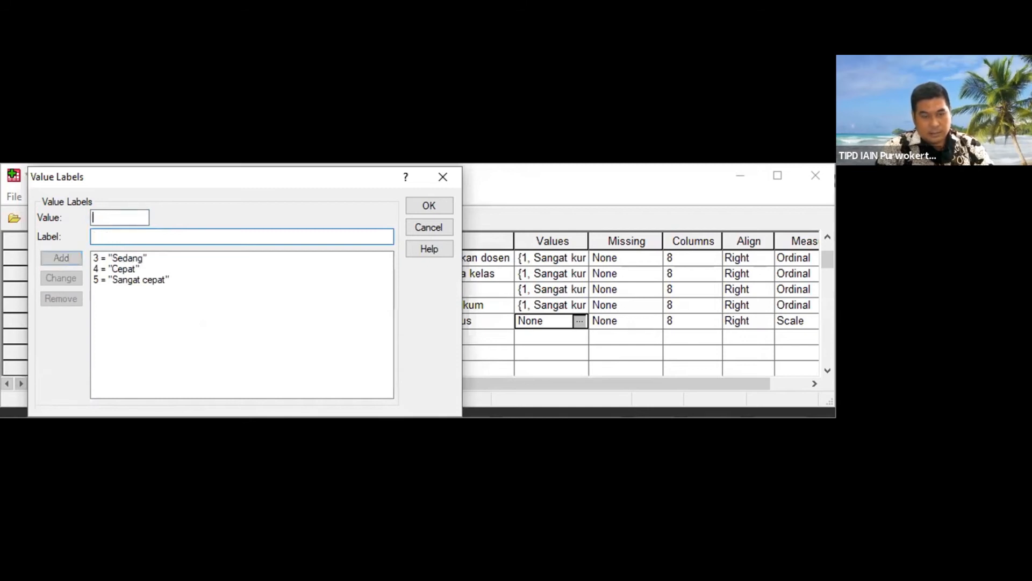
pyautogui.write('2')
pyautogui.press('Tab')
pyautogui.write('Lambat')
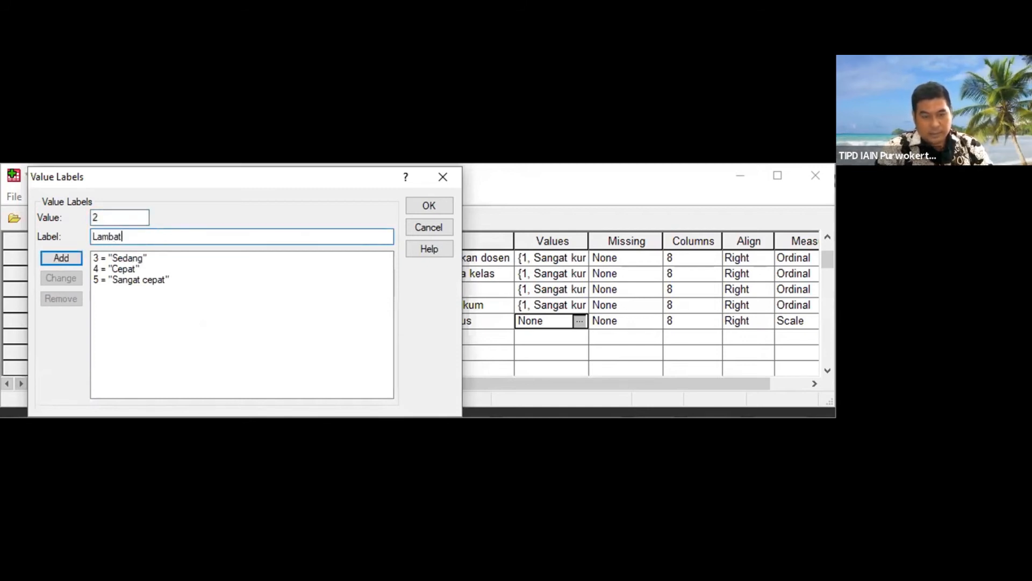
pyautogui.press('Return')
# Step: Add value label 1 = Sangat lambat and apply the eighth variable's value labels
pyautogui.write('1')
pyautogui.press('Tab')
pyautogui.write('Sangat lambat')
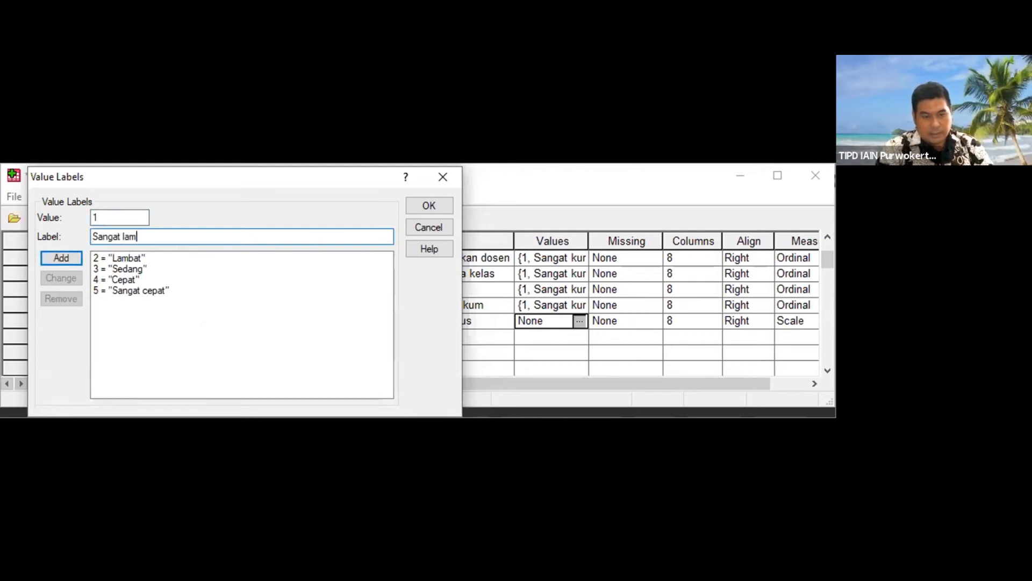
pyautogui.press('Return')
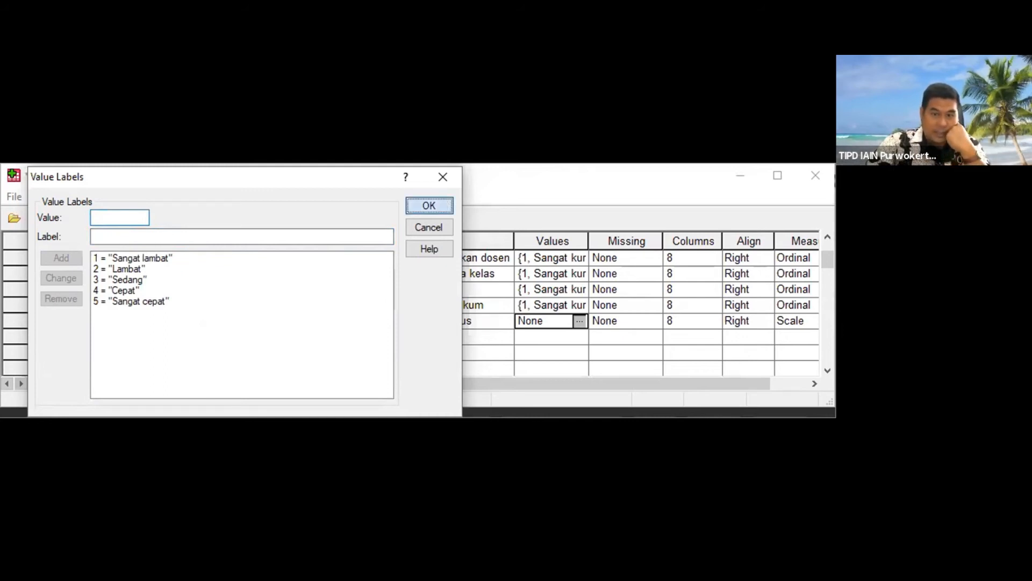
pyautogui.press('Return')
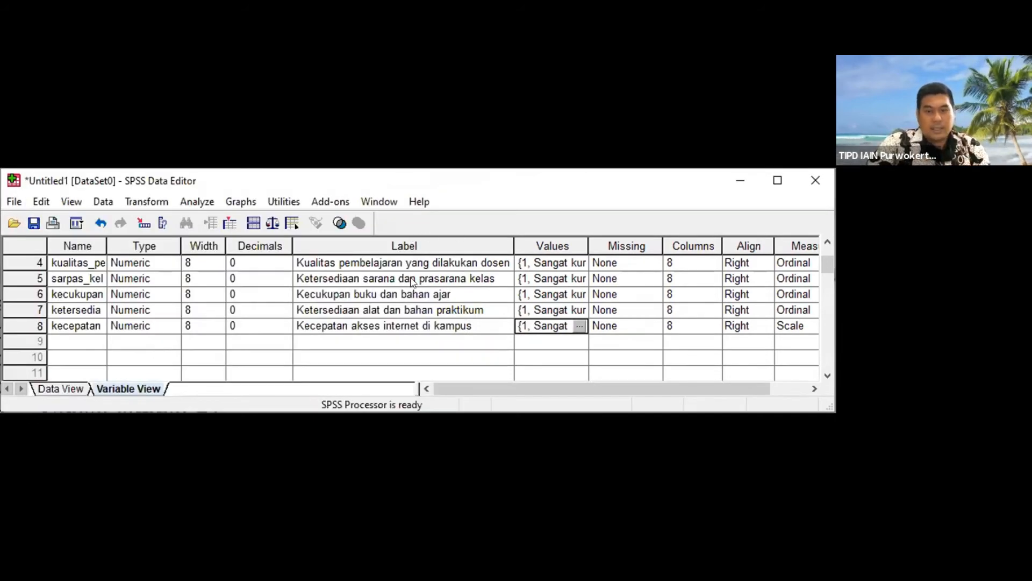
# Step: Add a ninth variable named ketersediaan_informasi_akademik and set its decimals to 0
pyautogui.click(65, 343)
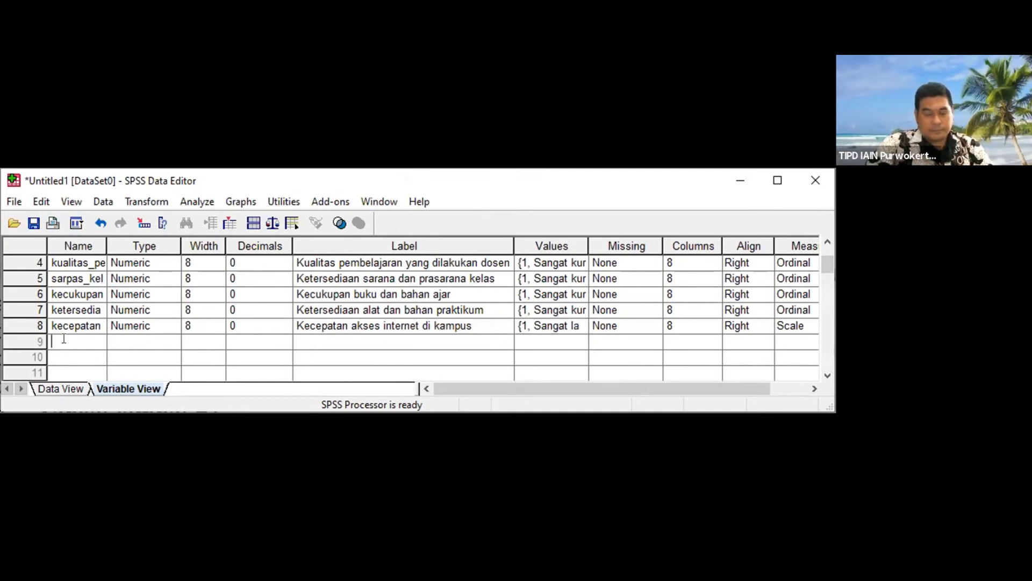
pyautogui.write('keter')
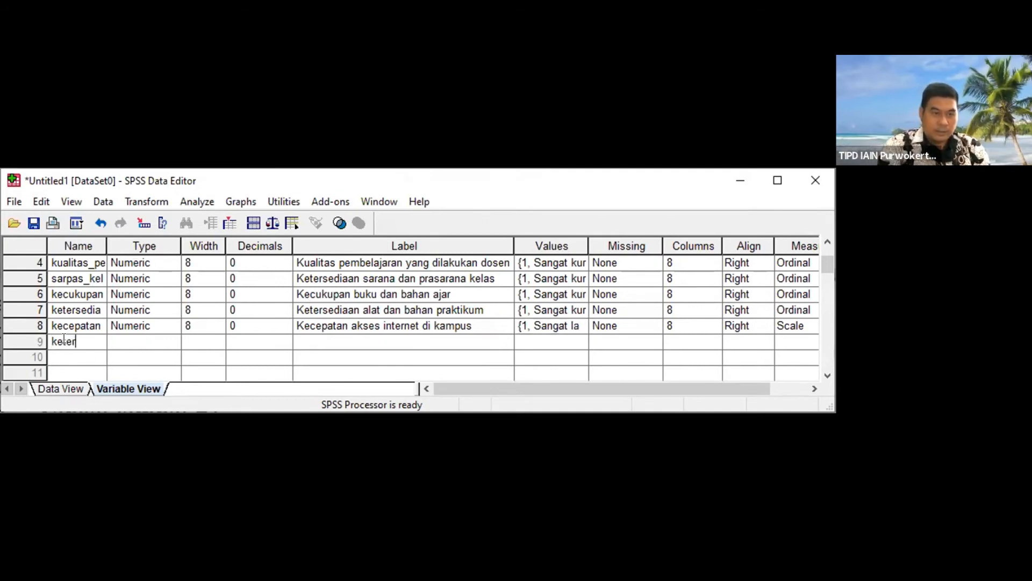
pyautogui.write('sediaan_')
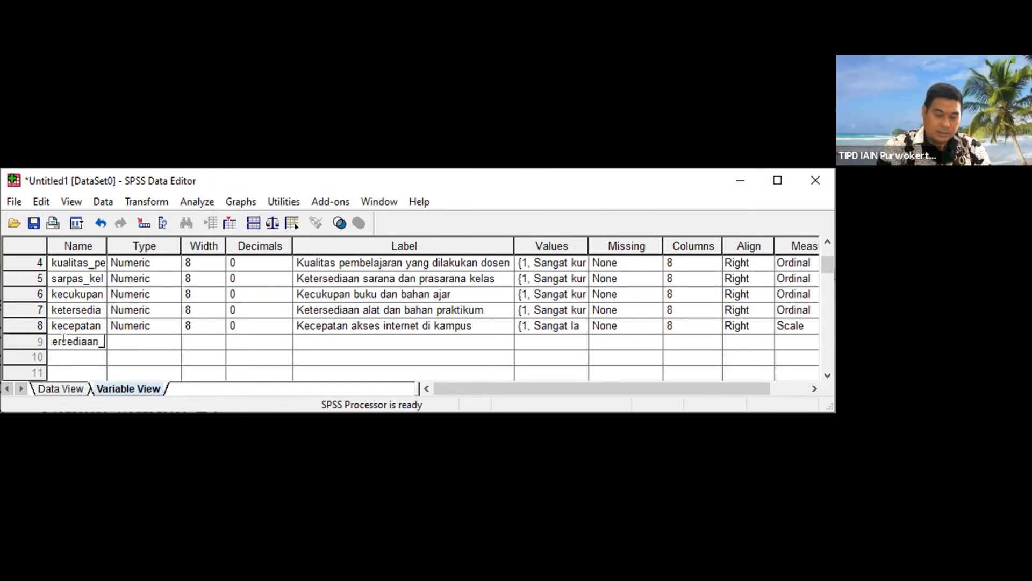
pyautogui.write('informasi_akademik')
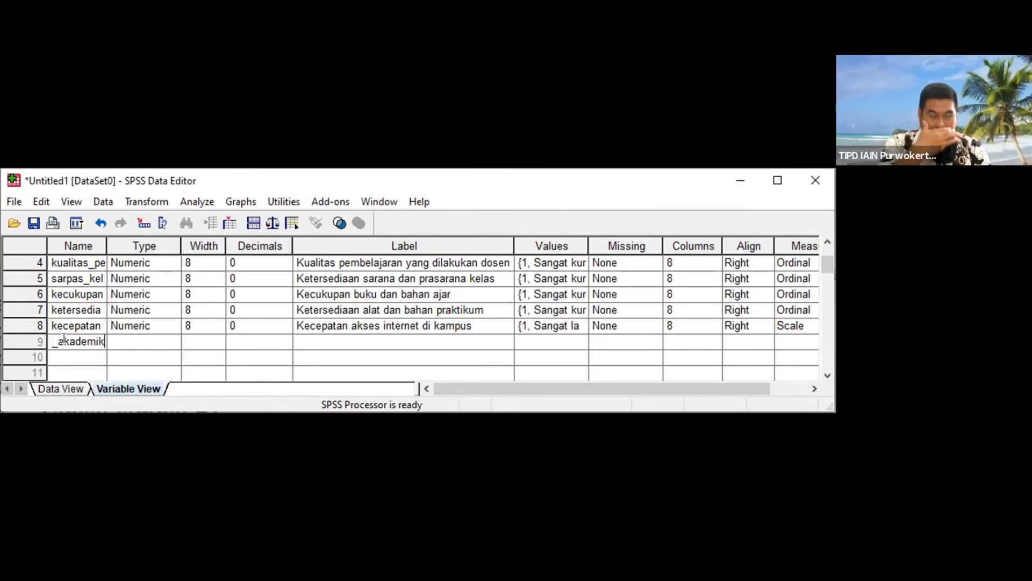
pyautogui.press('Tab')
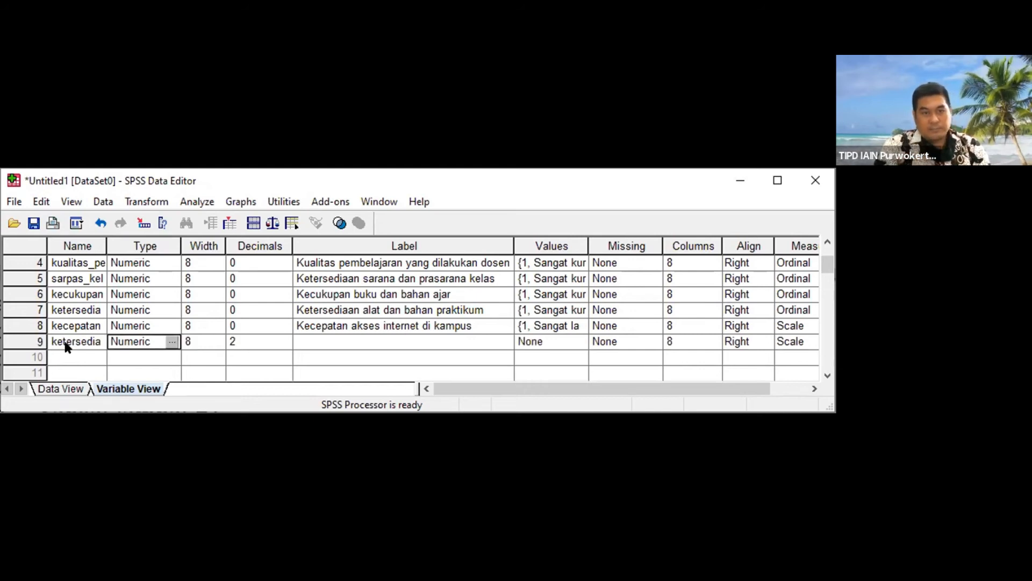
pyautogui.press('Tab')
pyautogui.press('Tab')
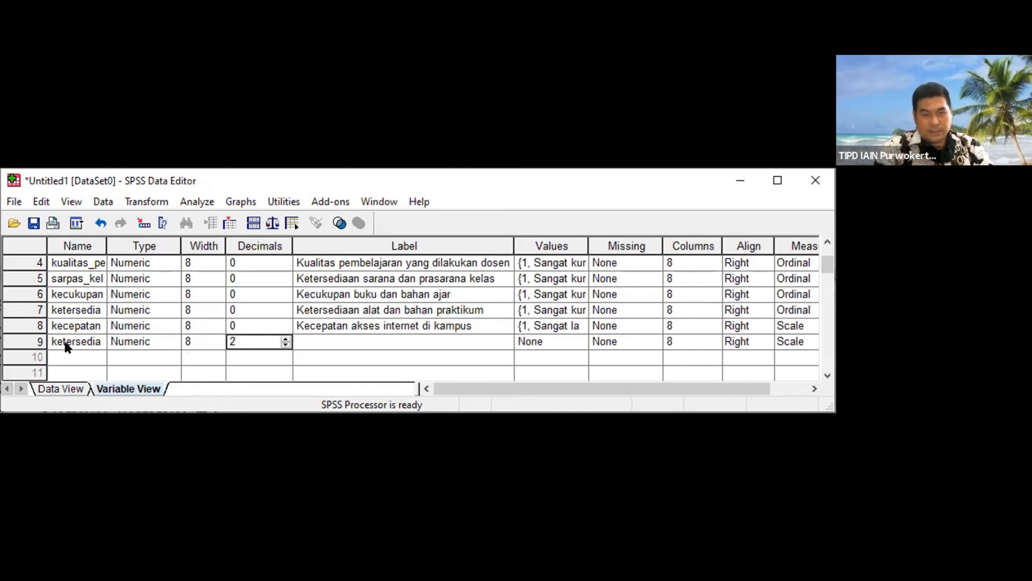
pyautogui.write('0')
pyautogui.press('Tab')
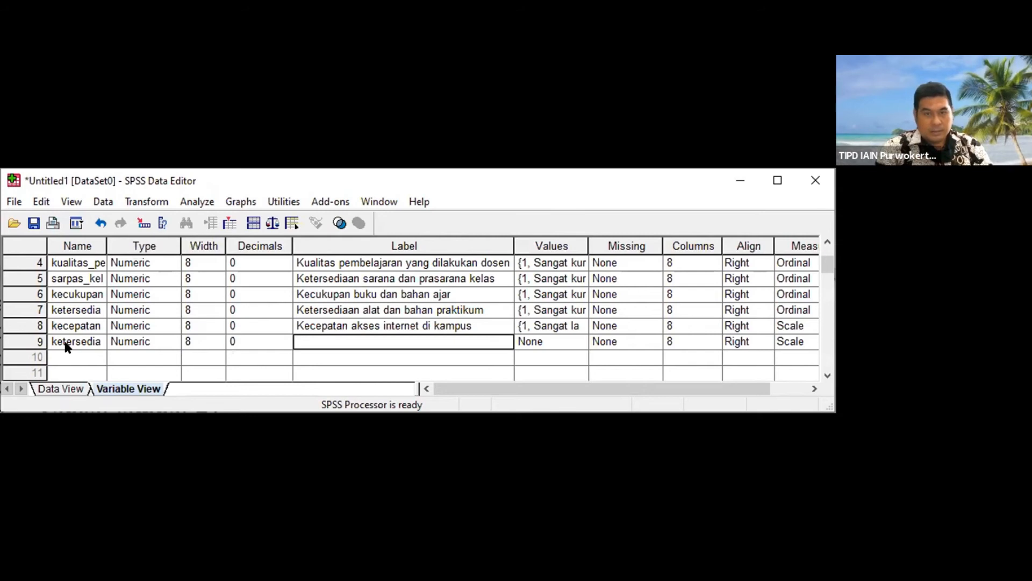
# Step: Label the ninth variable "Ketersediaan informasi akademik lewat papan tulis, web site, WAG" and narrow the Label column
pyautogui.write('Ketersediaan ')
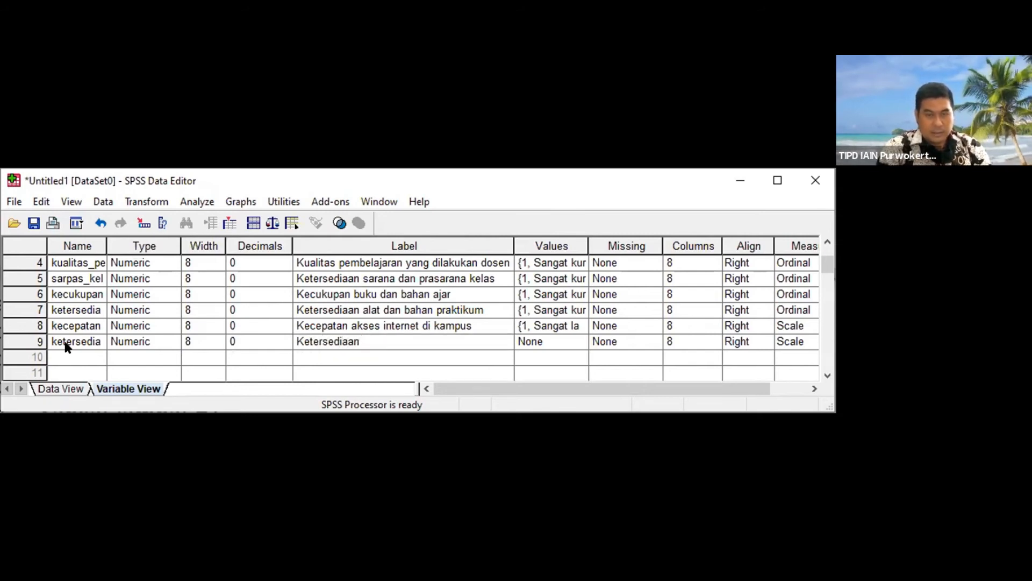
pyautogui.write('informasi aka')
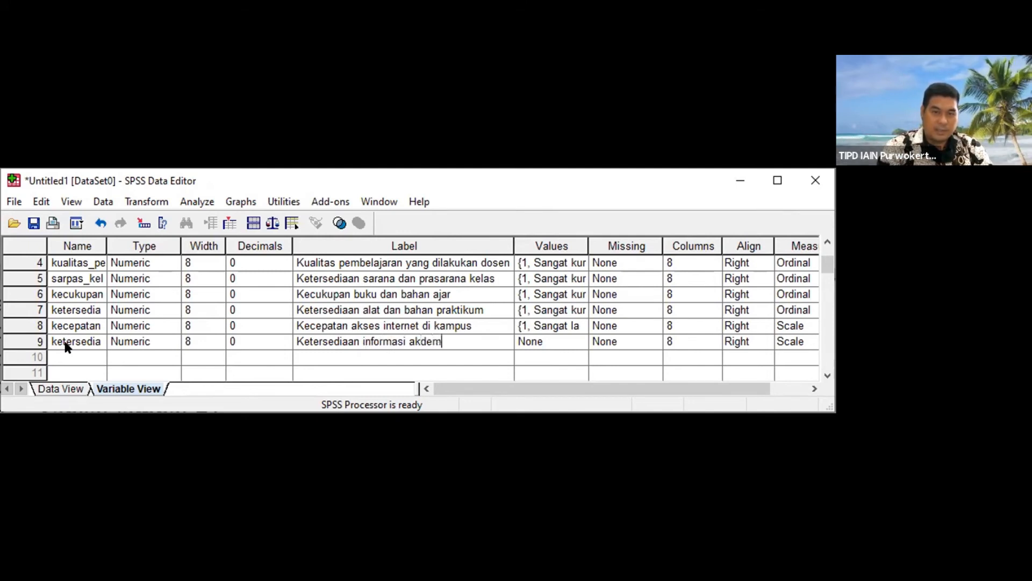
pyautogui.write('demi')
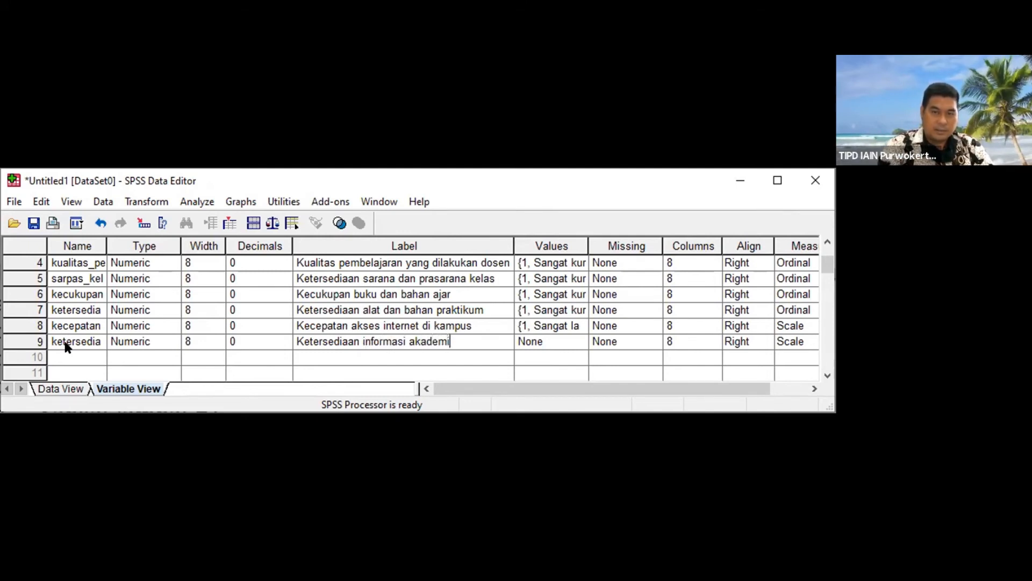
pyautogui.write('k lewat papan')
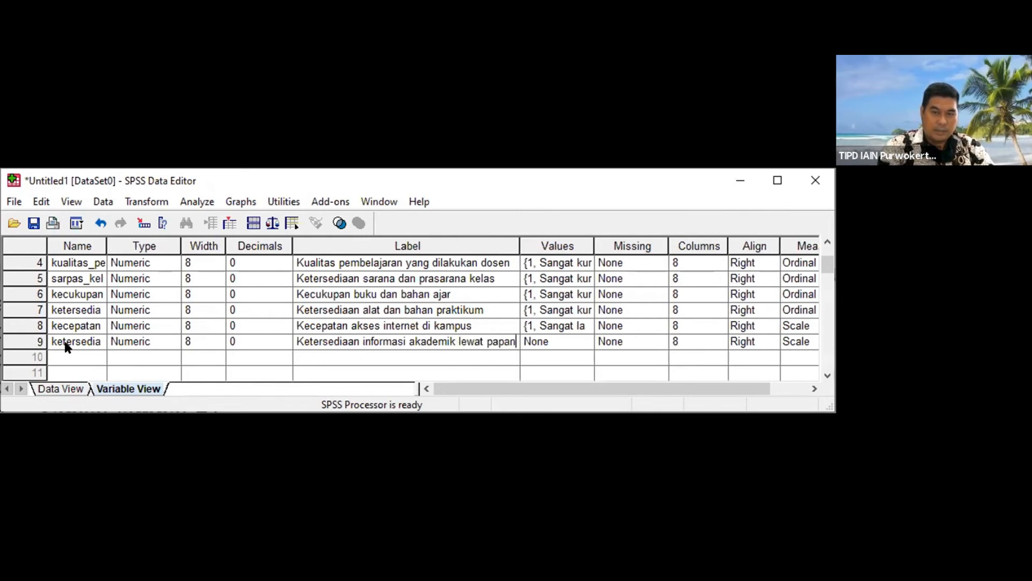
pyautogui.write(' tulis')
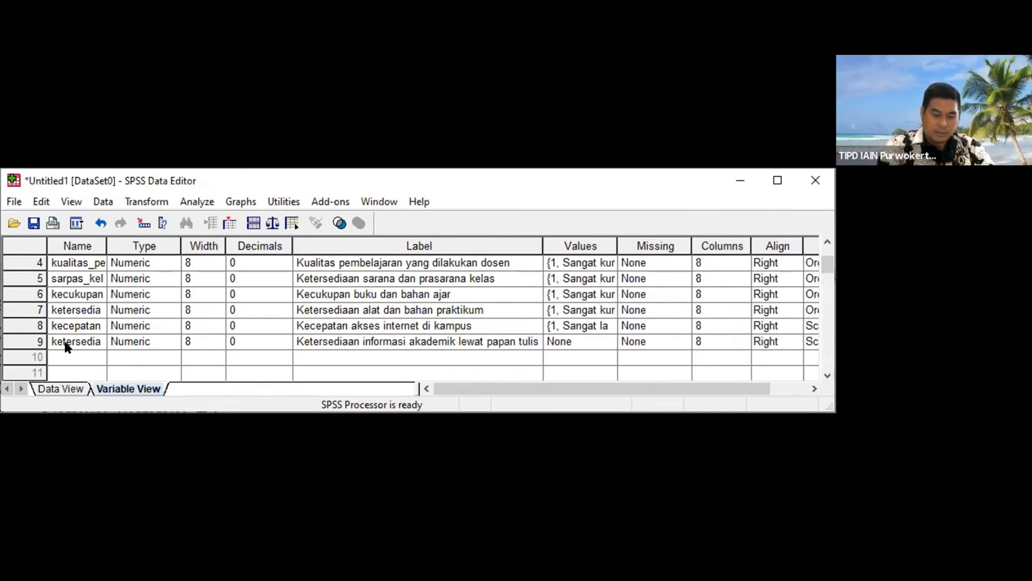
pyautogui.write(', web ste')
pyautogui.press('BackSpace')
pyautogui.press('BackSpace')
pyautogui.write('ite, WAG')
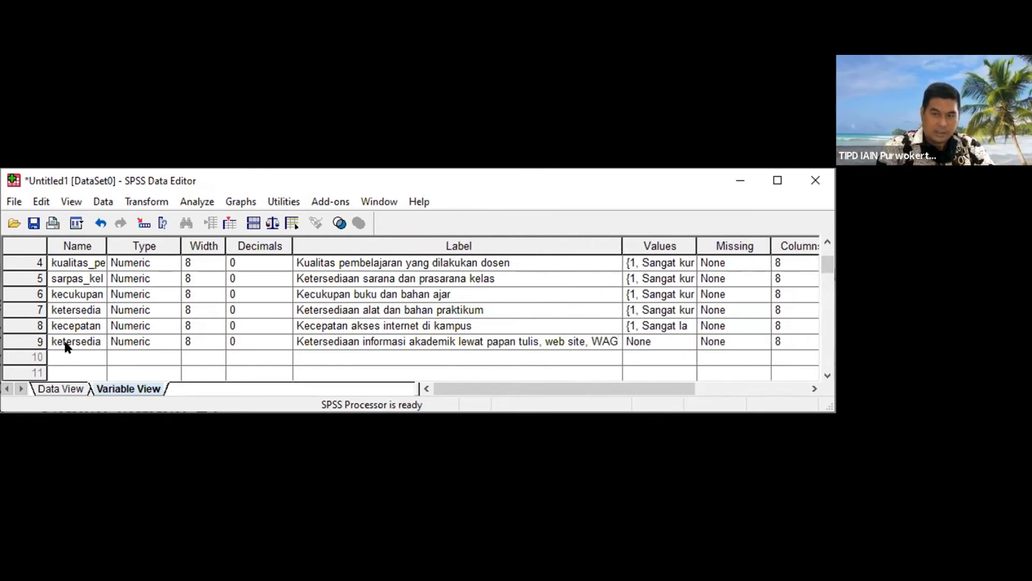
pyautogui.moveTo(622, 240); pyautogui.dragTo(520, 240)
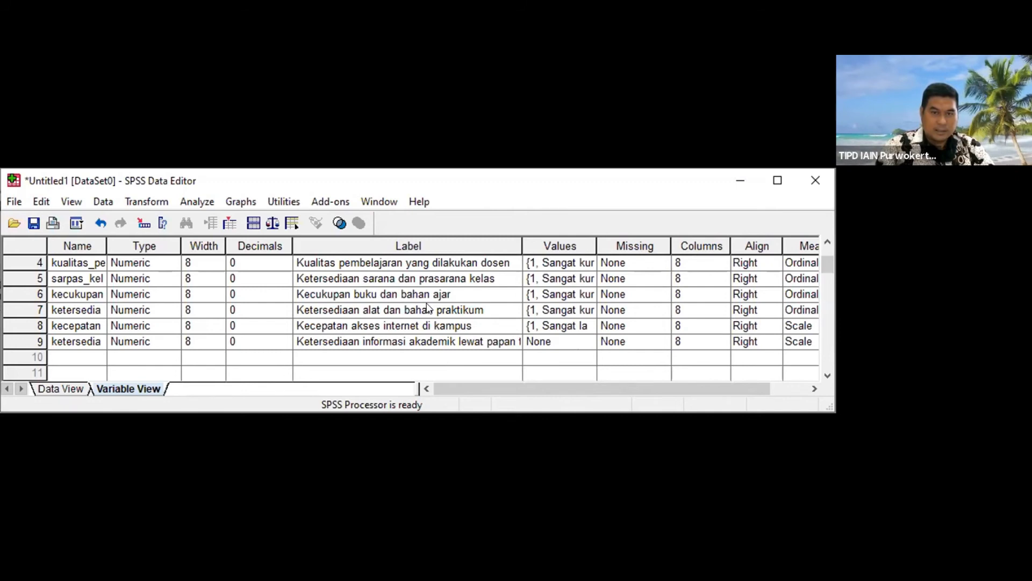
# Step: Check the fourth variable's value labels and copy them
pyautogui.scroll(1, 430, 308)
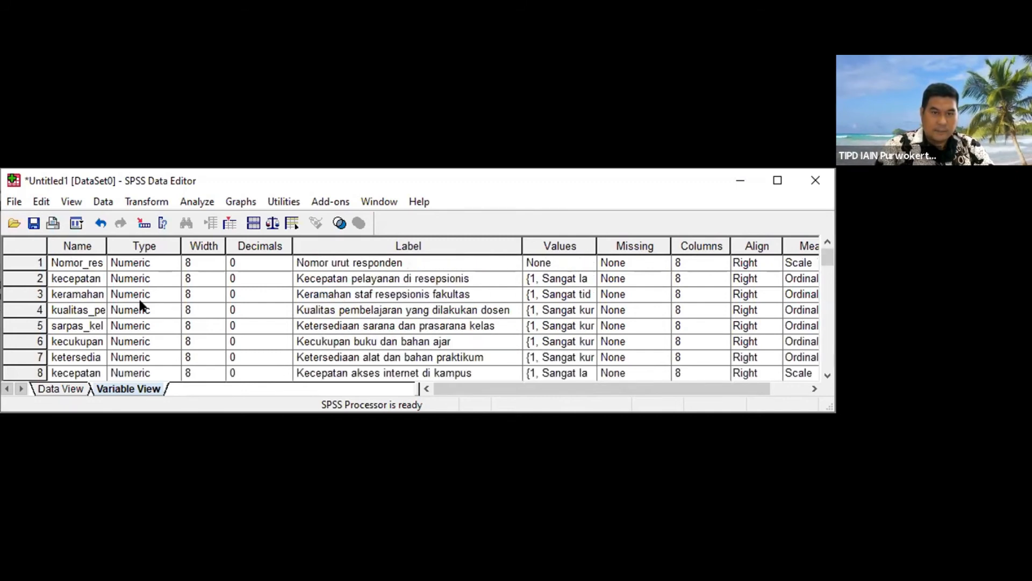
pyautogui.click(589, 309)
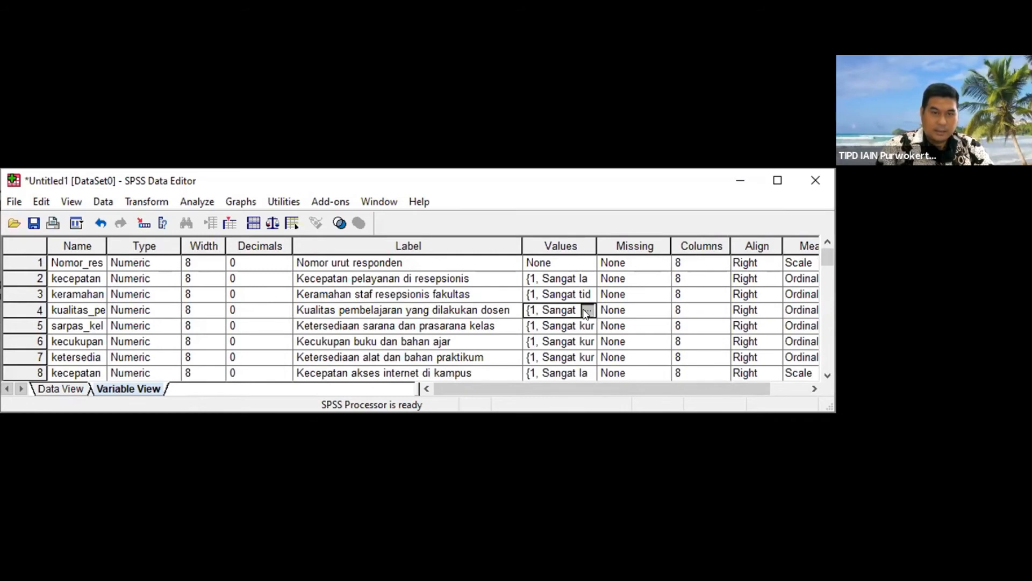
pyautogui.click(587, 310)
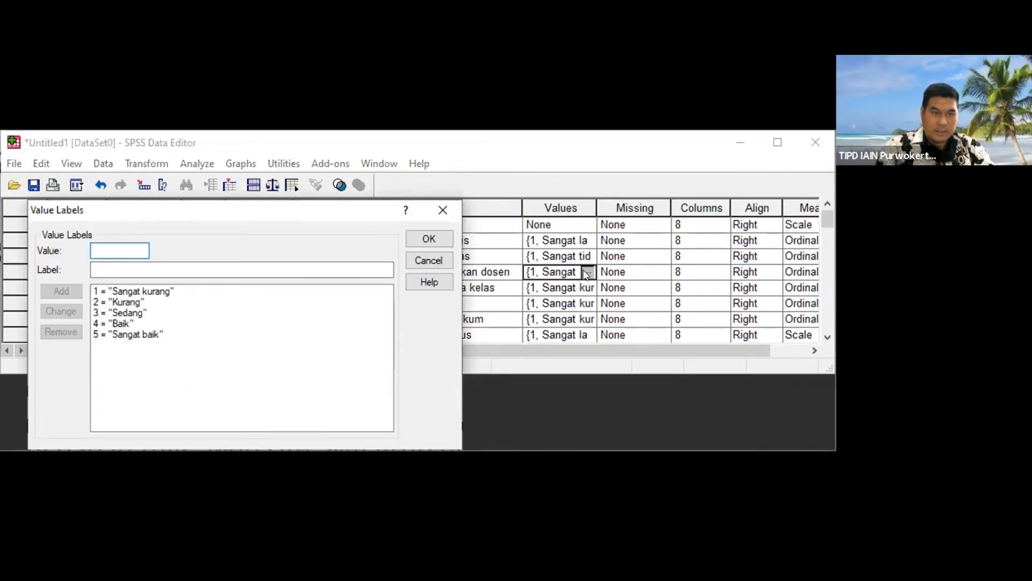
pyautogui.click(433, 264)
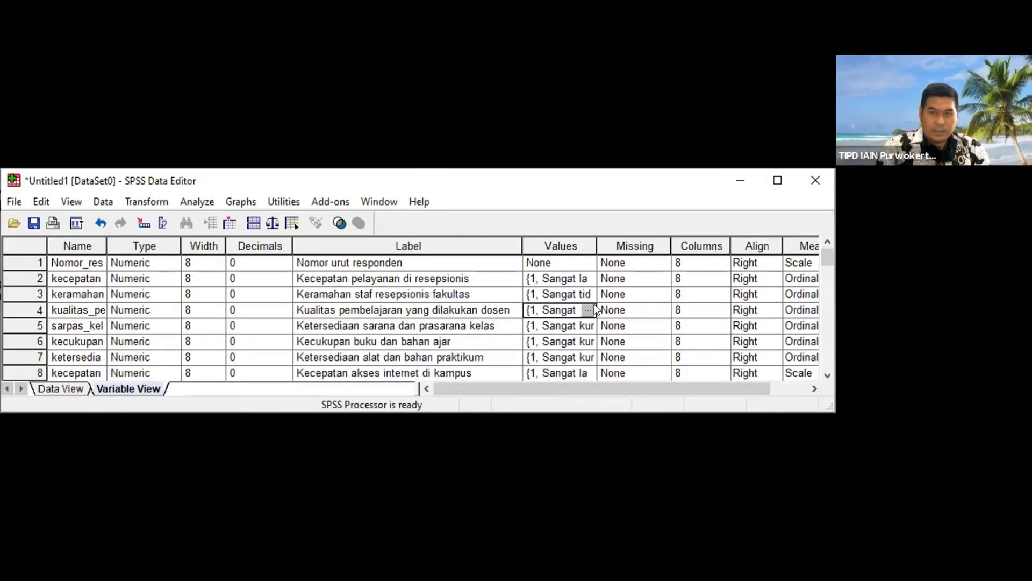
pyautogui.rightClick(590, 311)
pyautogui.click(626, 318)
# Step: Paste the copied value labels into the ninth variable
pyautogui.scroll(-2, 590, 310)
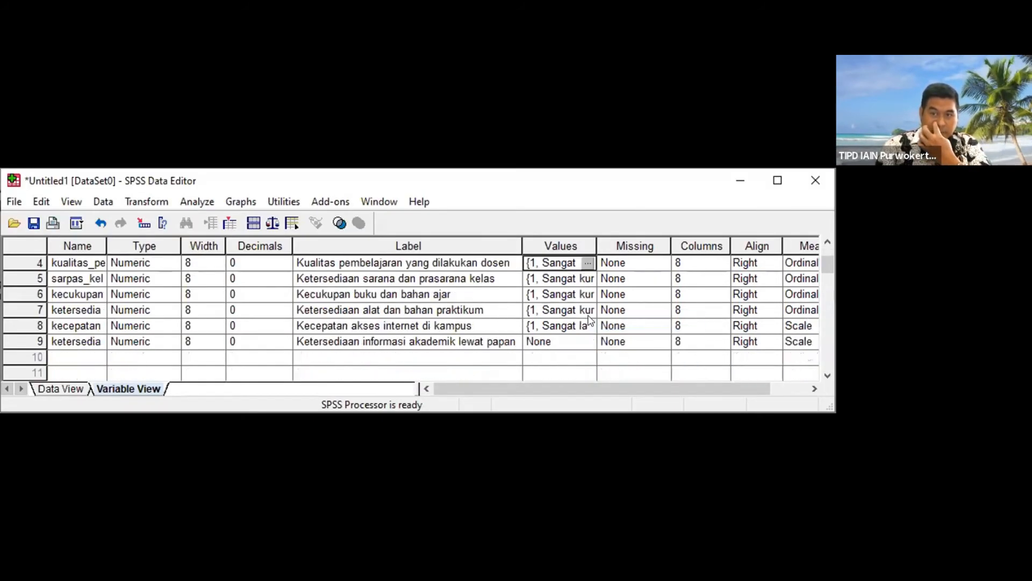
pyautogui.click(590, 296)
pyautogui.click(588, 294)
pyautogui.click(441, 262)
pyautogui.rightClick(589, 296)
pyautogui.click(615, 325)
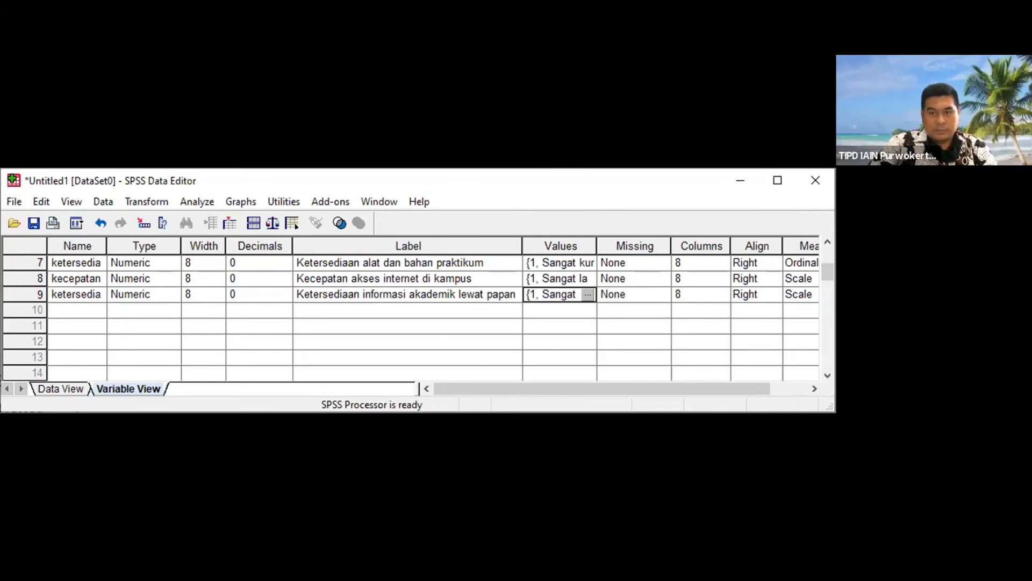
# Step: Add a tenth variable named kualitas_pelayanan_ujian
pyautogui.hotkey('alt', 'Tab')
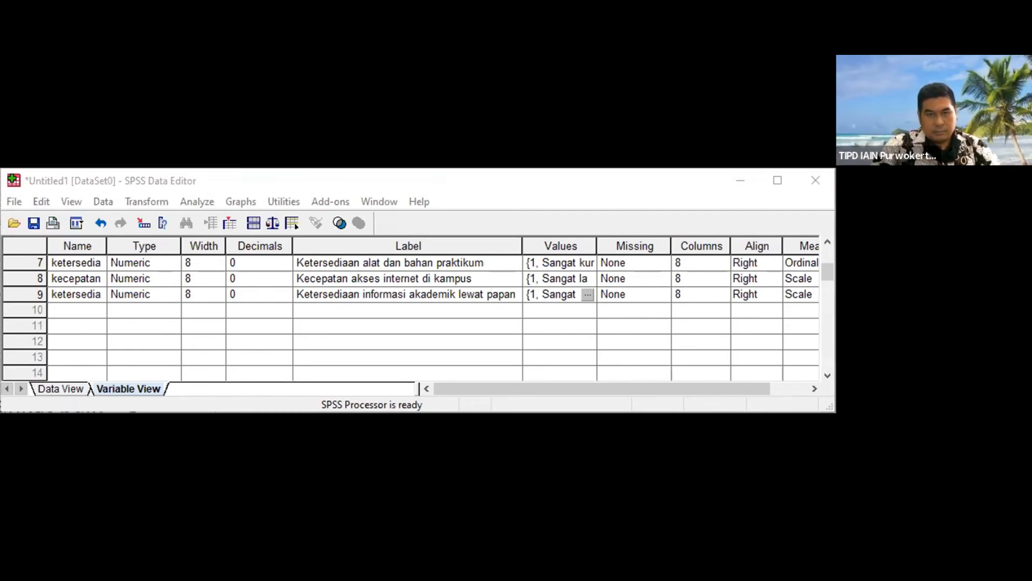
pyautogui.click(356, 289)
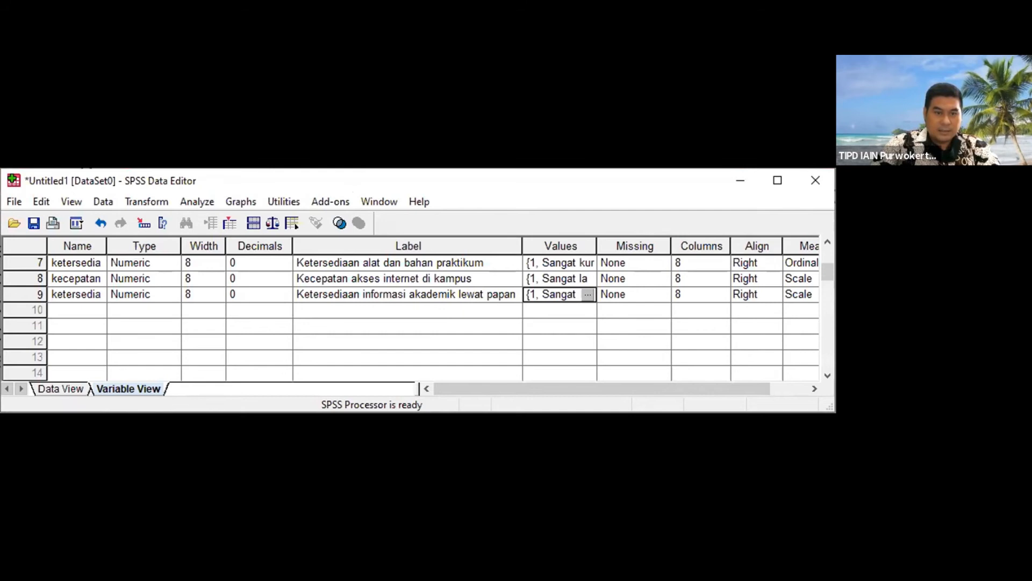
pyautogui.click(85, 311)
pyautogui.write('pe')
pyautogui.press('BackSpace')
pyautogui.press('BackSpace')
pyautogui.write('kuli')
pyautogui.press('BackSpace')
pyautogui.press('BackSpace')
pyautogui.write('alti')
pyautogui.press('BackSpace')
pyautogui.press('BackSpace')
pyautogui.write('itas_pelay')
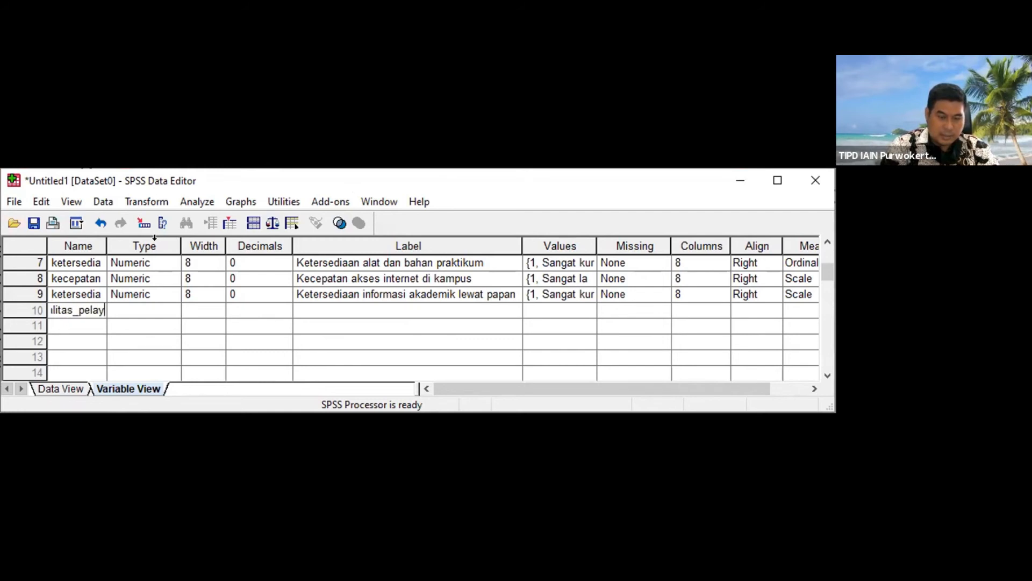
pyautogui.write('anan_ujian')
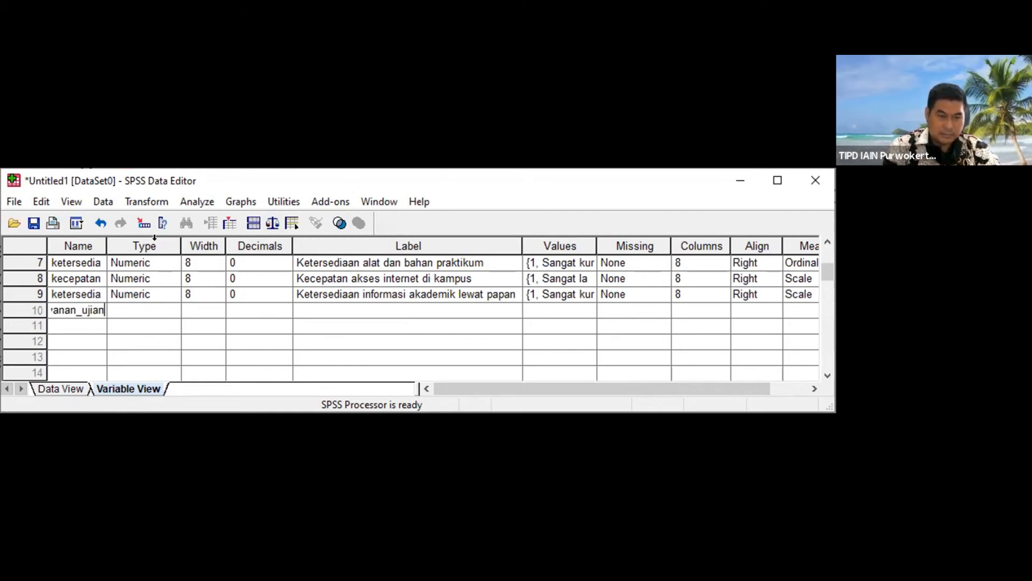
# Step: Set the tenth variable's decimals to 0
pyautogui.press('Tab')
pyautogui.press('Tab')
pyautogui.press('Tab')
pyautogui.write('0')
pyautogui.press('Tab')
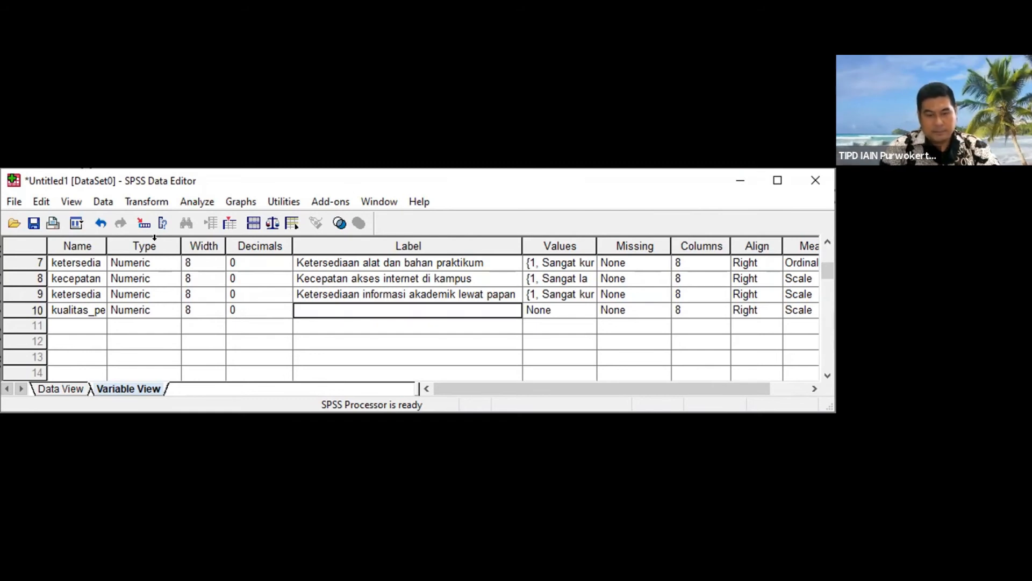
# Step: Label the tenth variable "Kualitas pelayanan ujian mahasiswa (UAS, semprop, kompre, munaqosah)" and narrow the Label column
pyautogui.write('Kualitas pelayanan ujian mahasiswa (UAS, ')
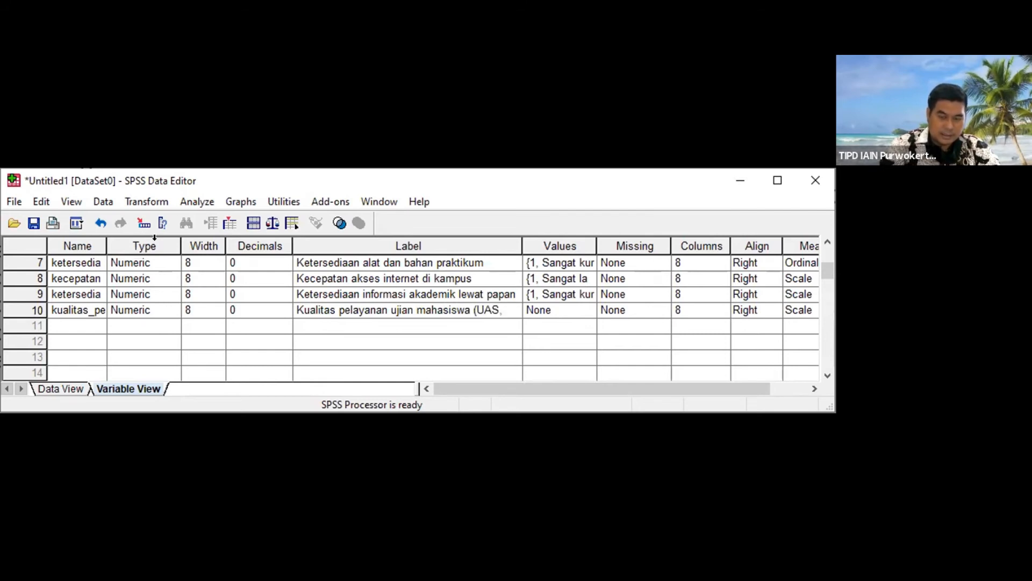
pyautogui.write('sempro')
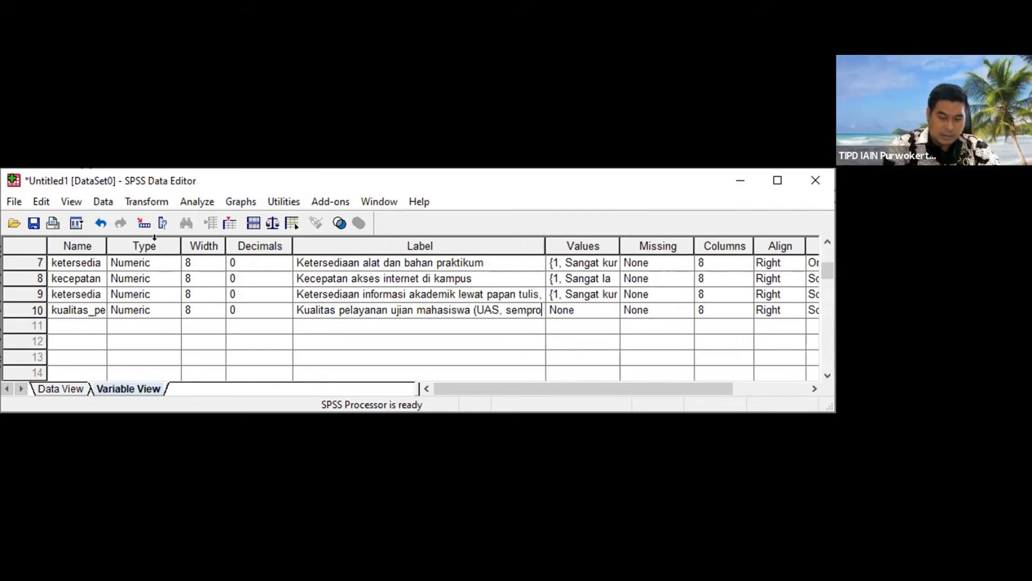
pyautogui.write('p')
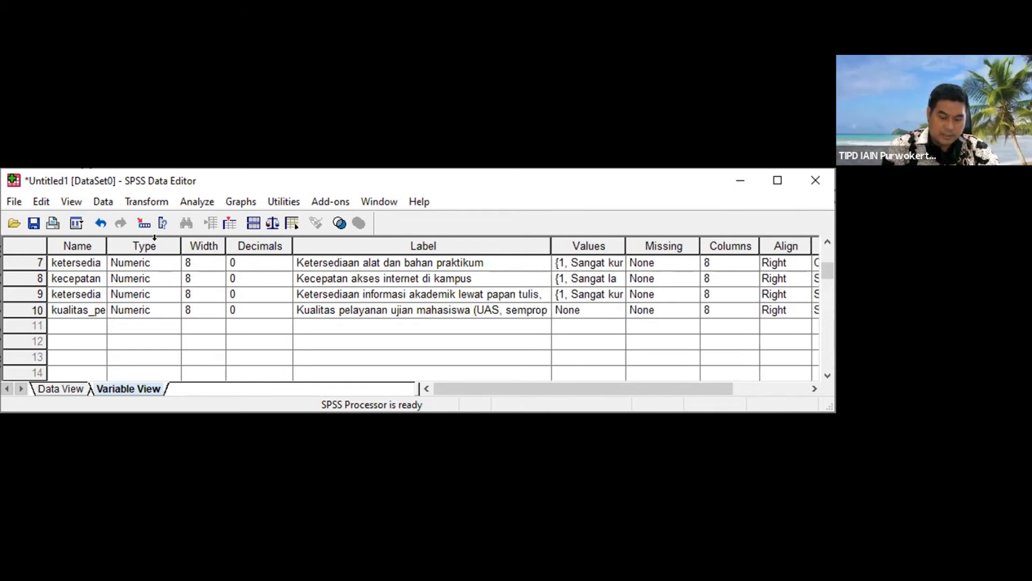
pyautogui.write(', ')
pyautogui.write('kom')
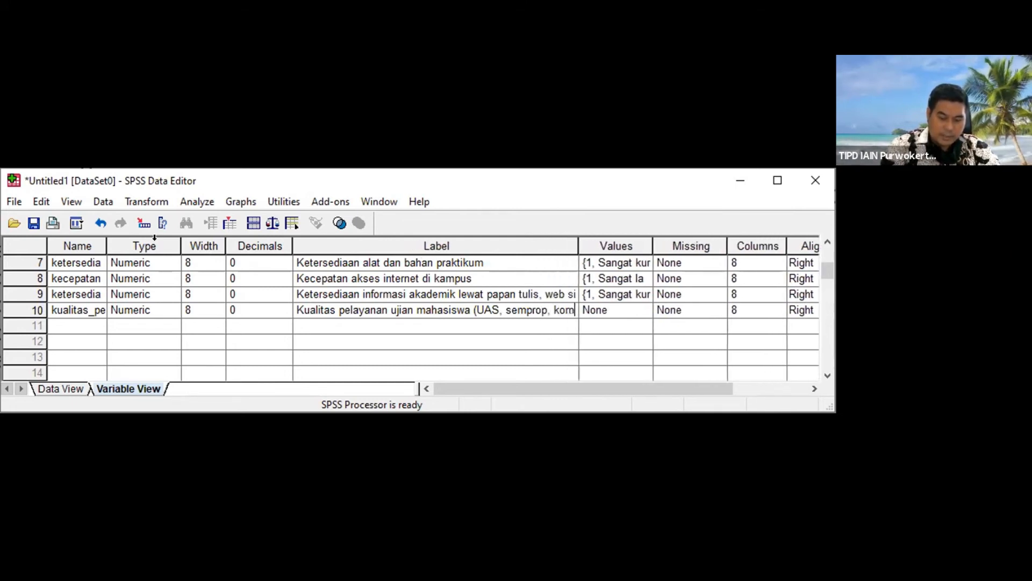
pyautogui.write('pre, muna')
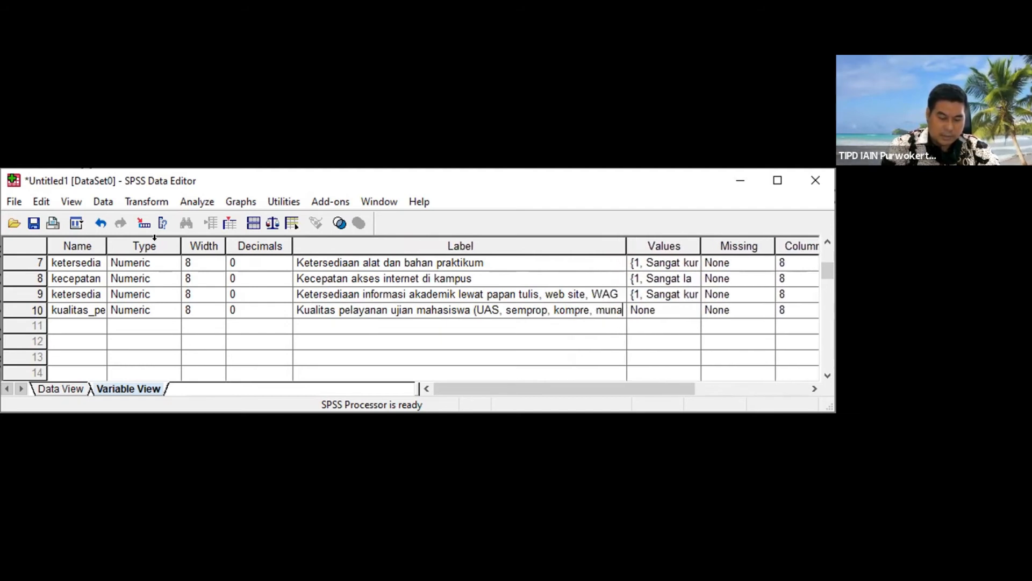
pyautogui.write('qosah)')
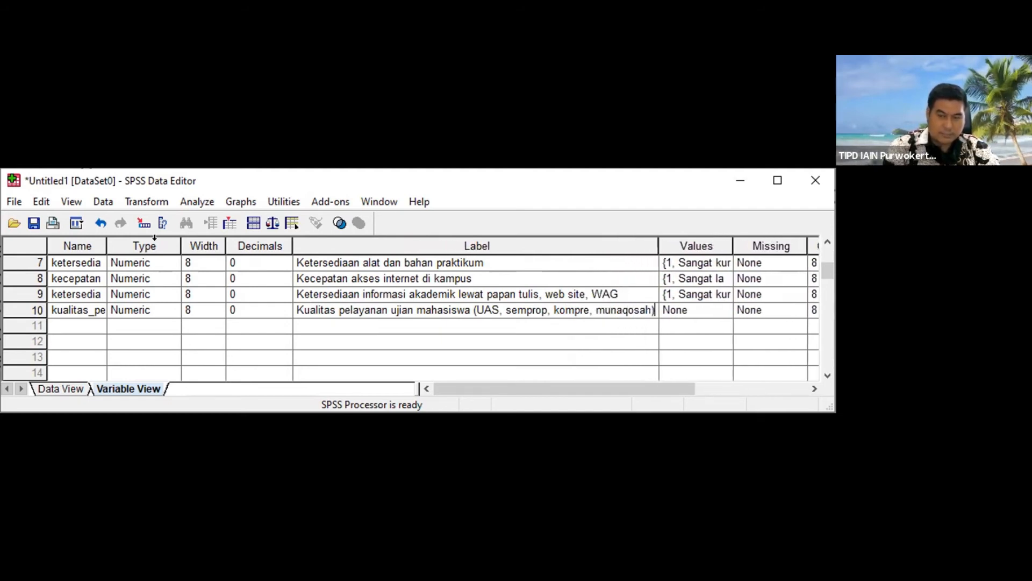
pyautogui.press('Tab')
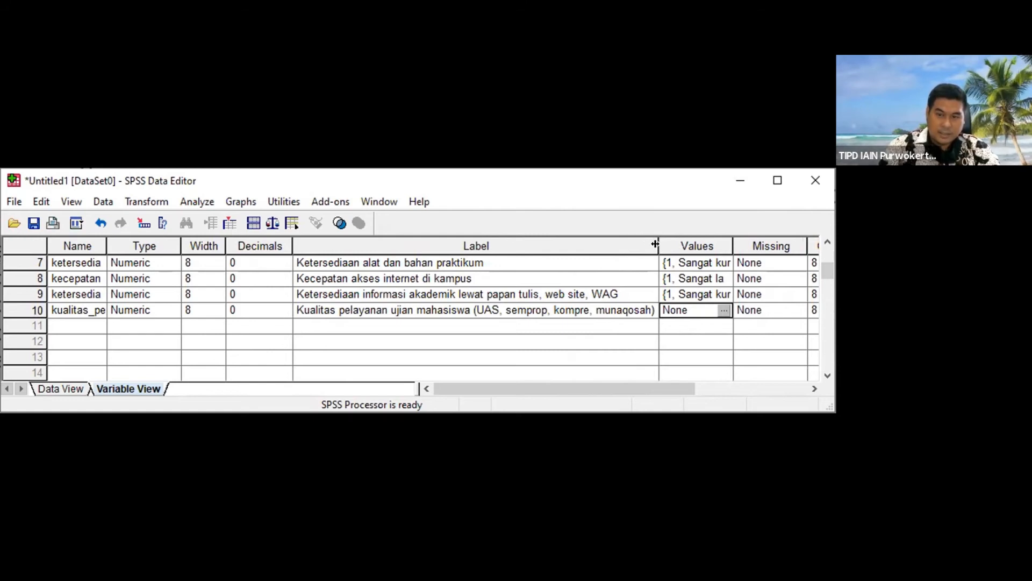
pyautogui.moveTo(657, 237); pyautogui.dragTo(551, 238)
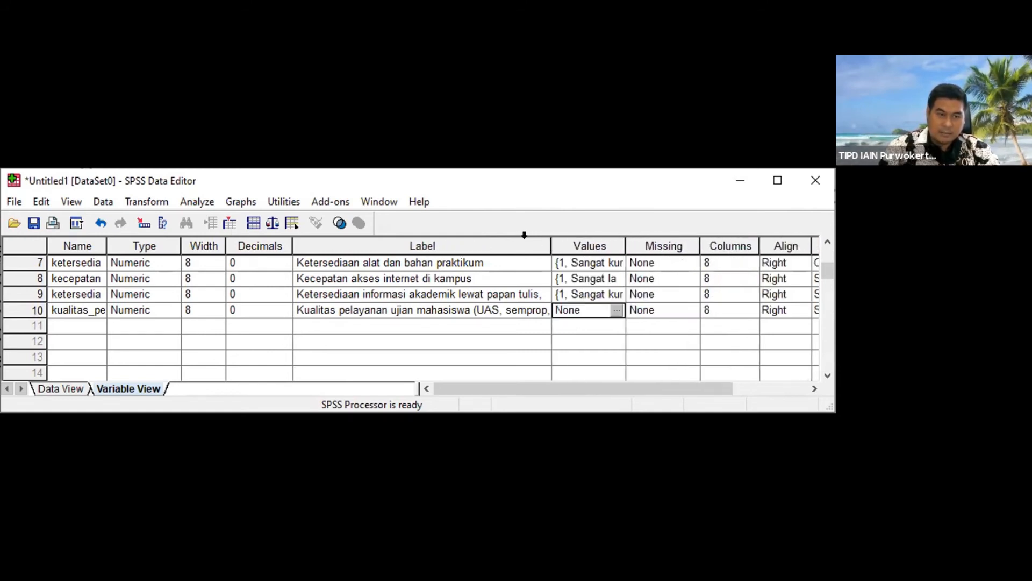
# Step: Copy the value labels of the ninth variable and paste them into the tenth variable
pyautogui.click(616, 297)
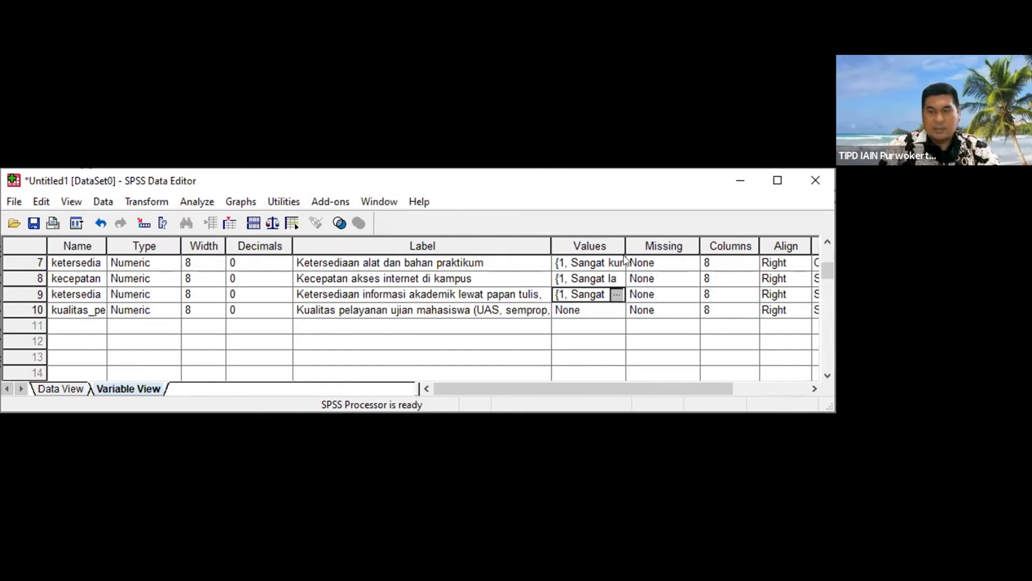
pyautogui.click(617, 294)
pyautogui.click(438, 229)
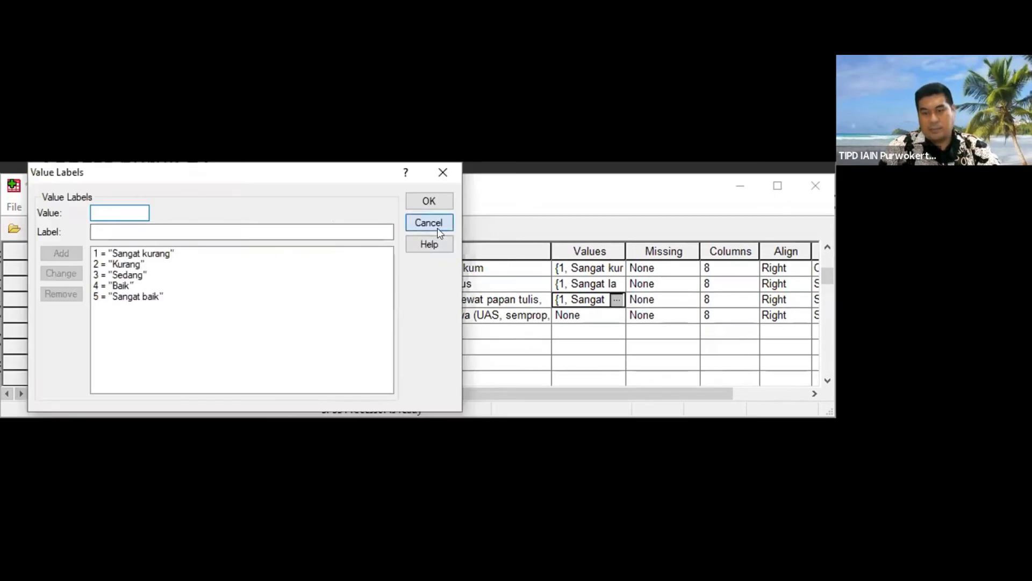
pyautogui.rightClick(627, 296)
pyautogui.click(640, 303)
pyautogui.click(617, 311)
pyautogui.click(617, 311)
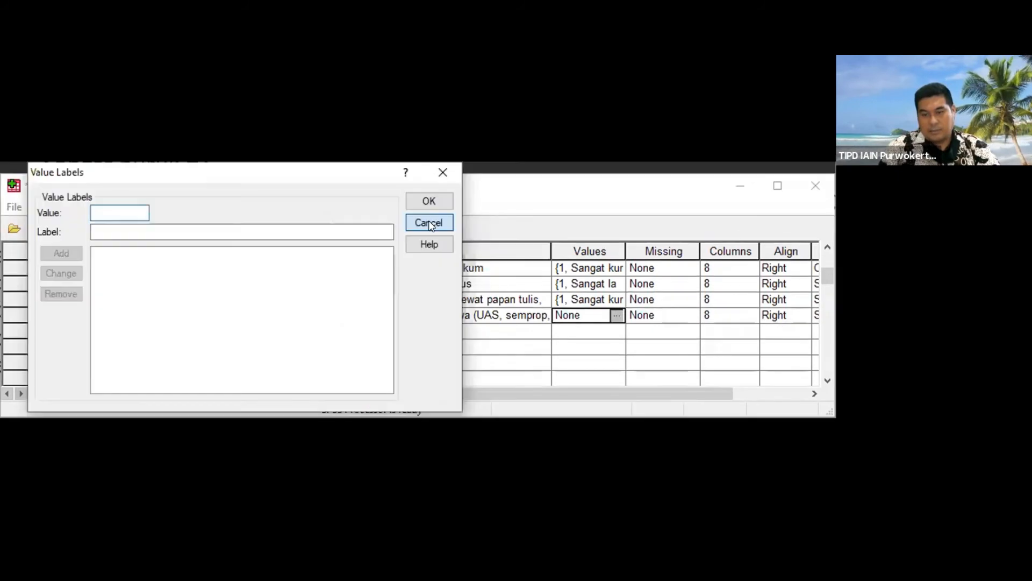
pyautogui.press('Escape')
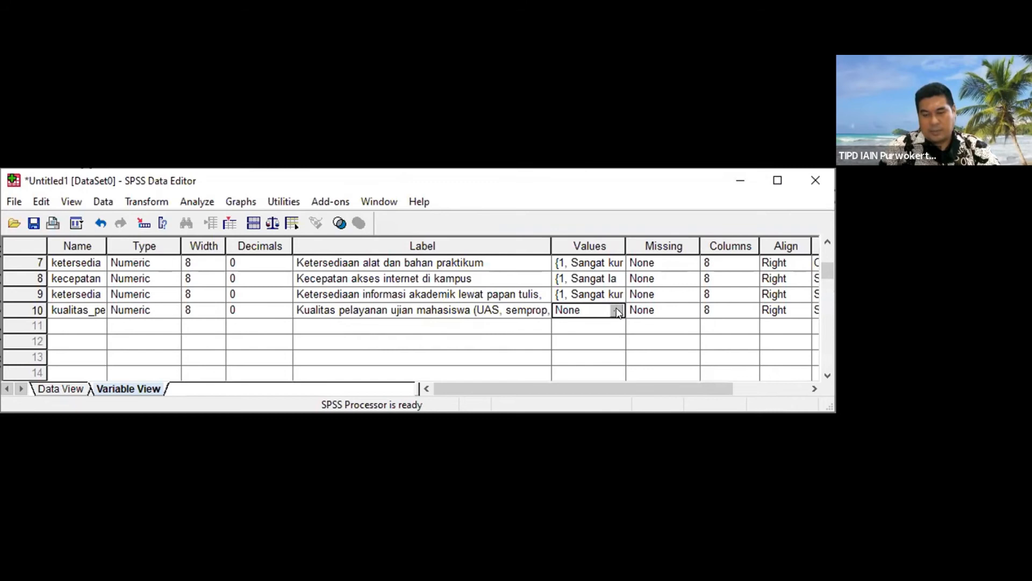
pyautogui.rightClick(618, 313)
pyautogui.click(662, 341)
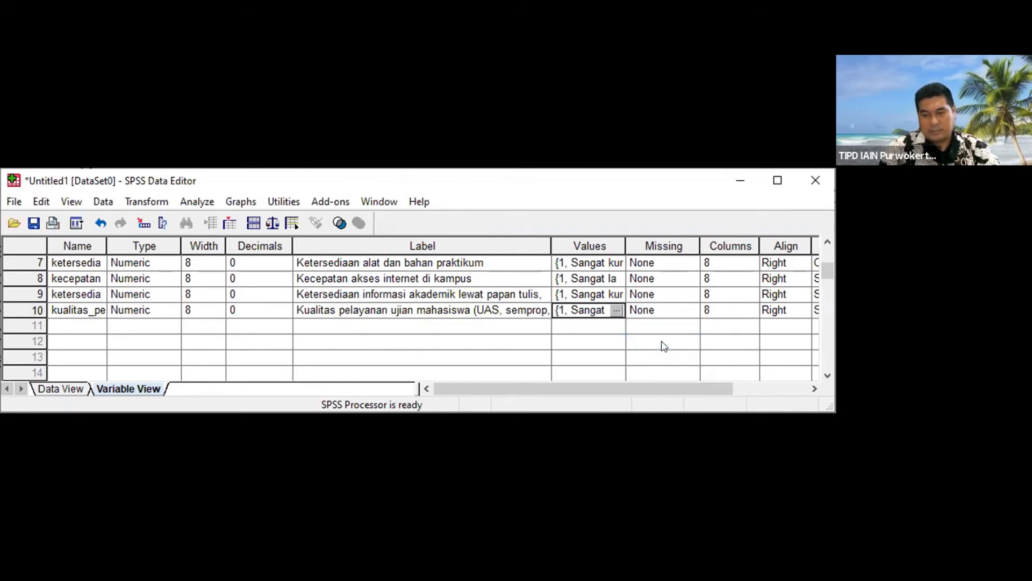
# Step: Set the measurement level of the eighth, ninth and tenth variables to Ordinal
pyautogui.hscroll(3, 664, 347)
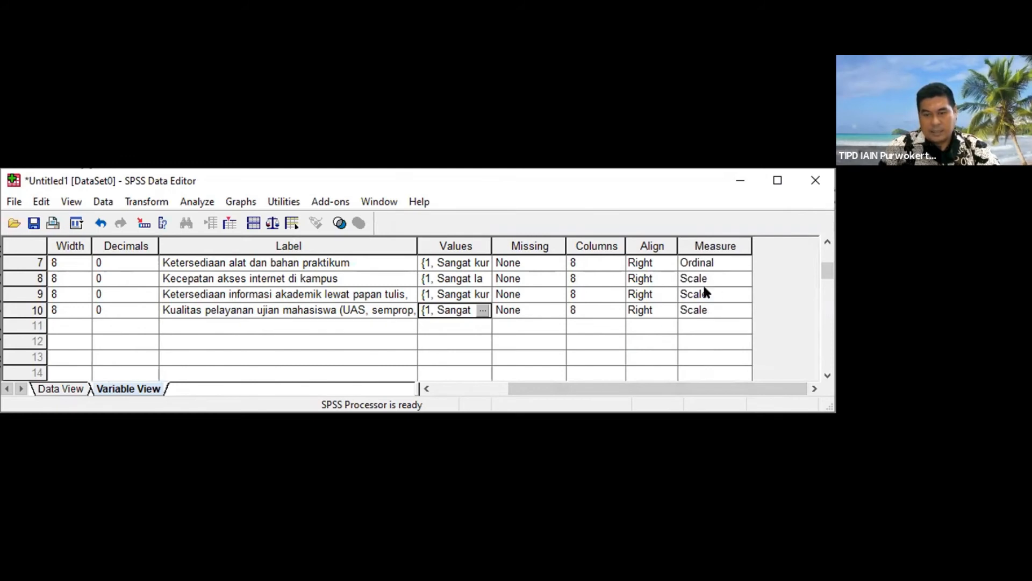
pyautogui.click(739, 278)
pyautogui.click(736, 307)
pyautogui.click(734, 294)
pyautogui.click(744, 293)
pyautogui.click(743, 294)
pyautogui.click(731, 324)
pyautogui.click(740, 311)
pyautogui.click(735, 313)
pyautogui.press('Down')
pyautogui.press('Return')
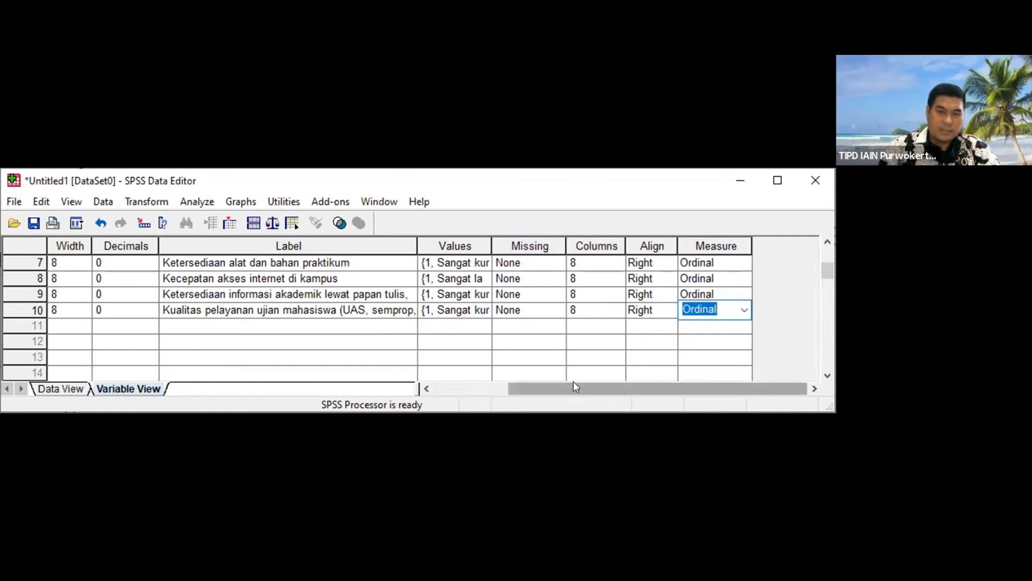
# Step: Add an eleventh variable named kemudahan_bertemu_dosen
pyautogui.moveTo(573, 387); pyautogui.dragTo(499, 387)
pyautogui.click(78, 322)
pyautogui.write('kemudahan')
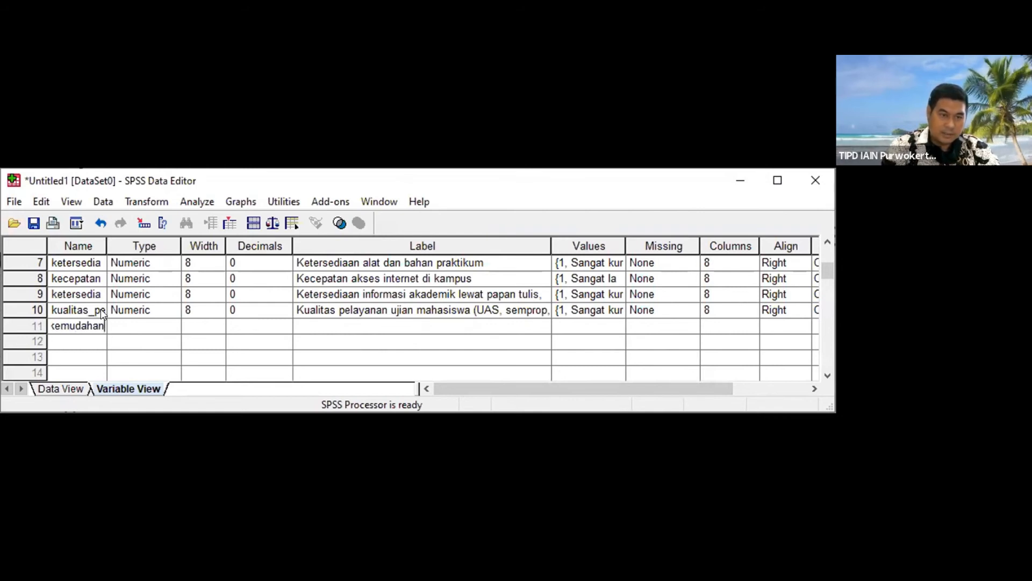
pyautogui.write('_bertemu')
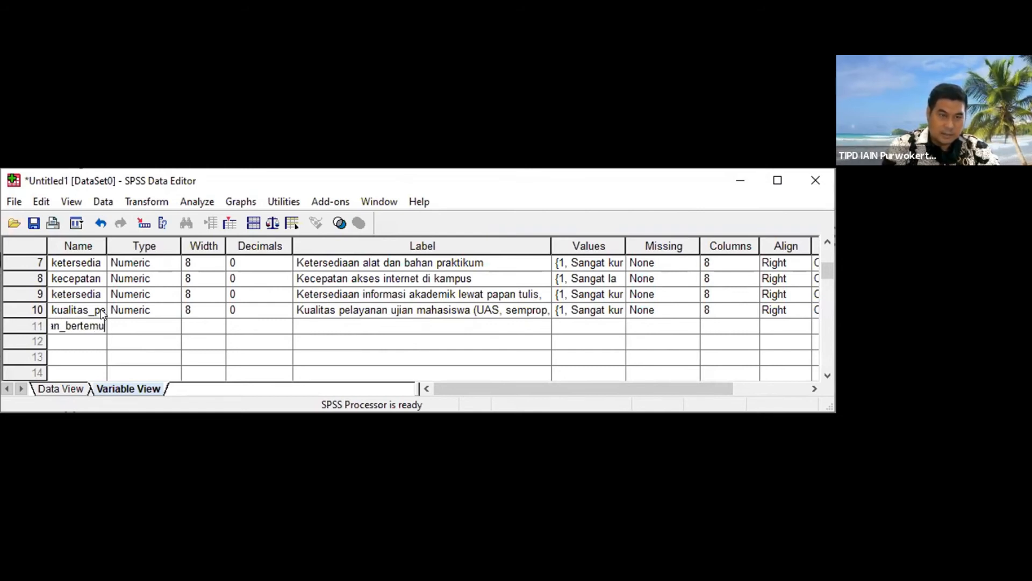
pyautogui.write('_dosen')
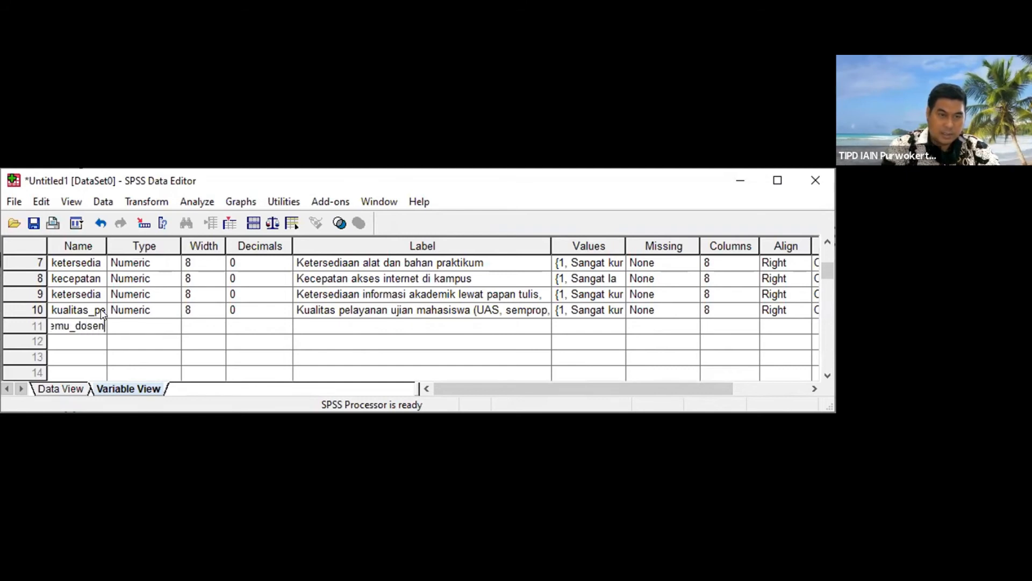
pyautogui.press('Tab')
# Step: Set the eleventh variable's decimals to 0
pyautogui.press('Tab')
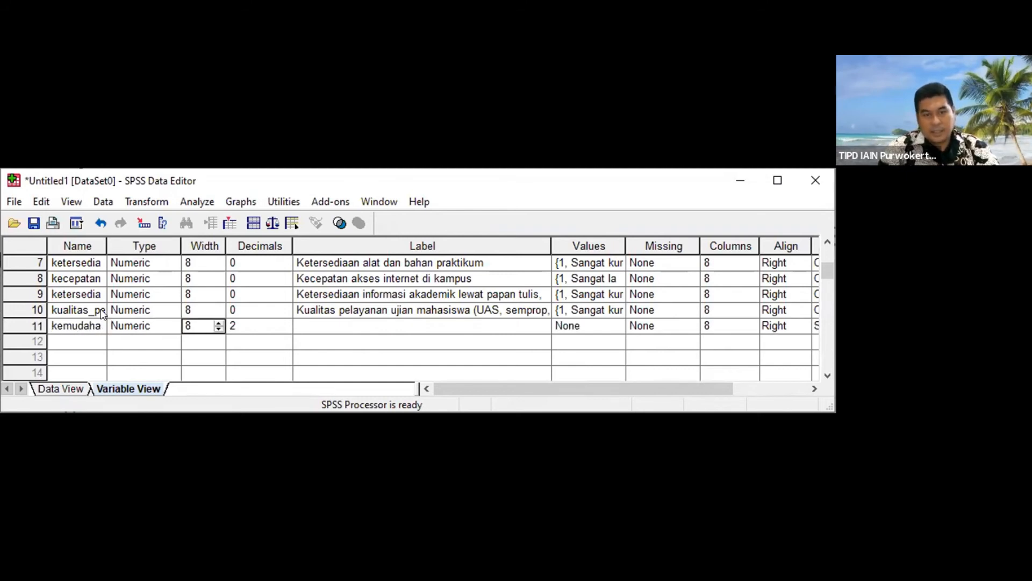
pyautogui.press('Tab')
pyautogui.write('0')
pyautogui.press('Tab')
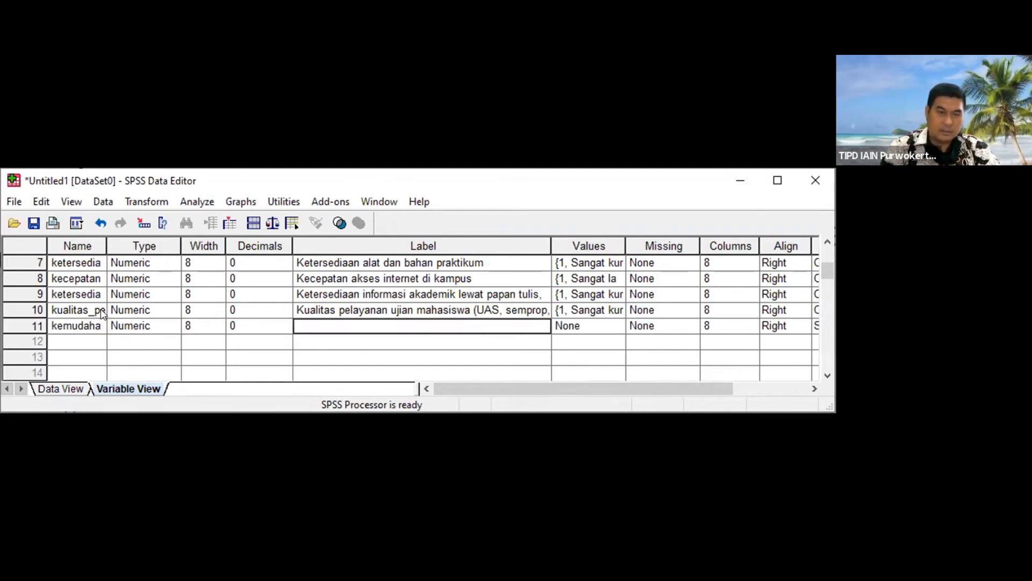
# Step: Label the eleventh variable "Kemudahan bertemu dosen dan staf"
pyautogui.write('Ke')
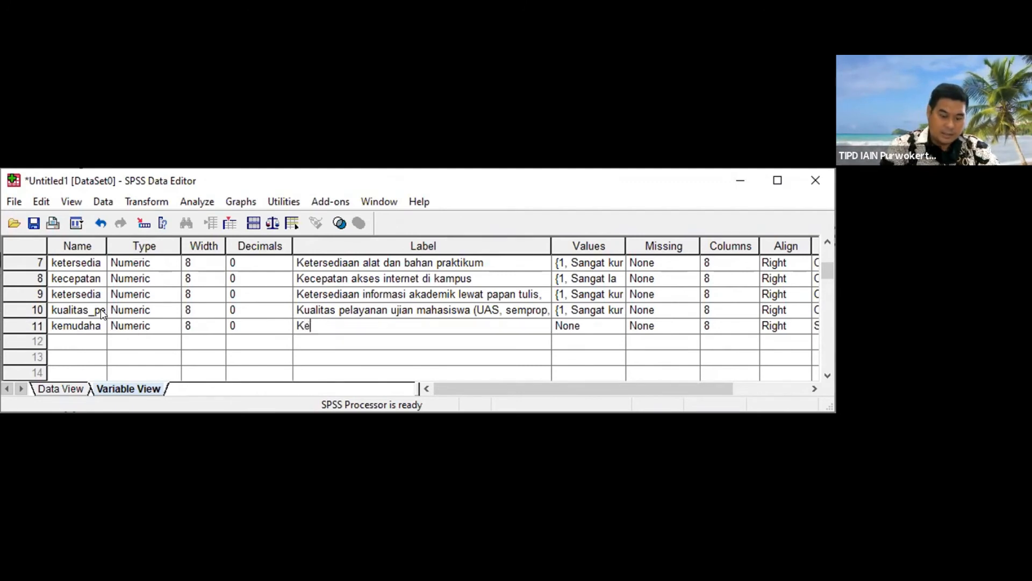
pyautogui.write('mudahan bertemua do')
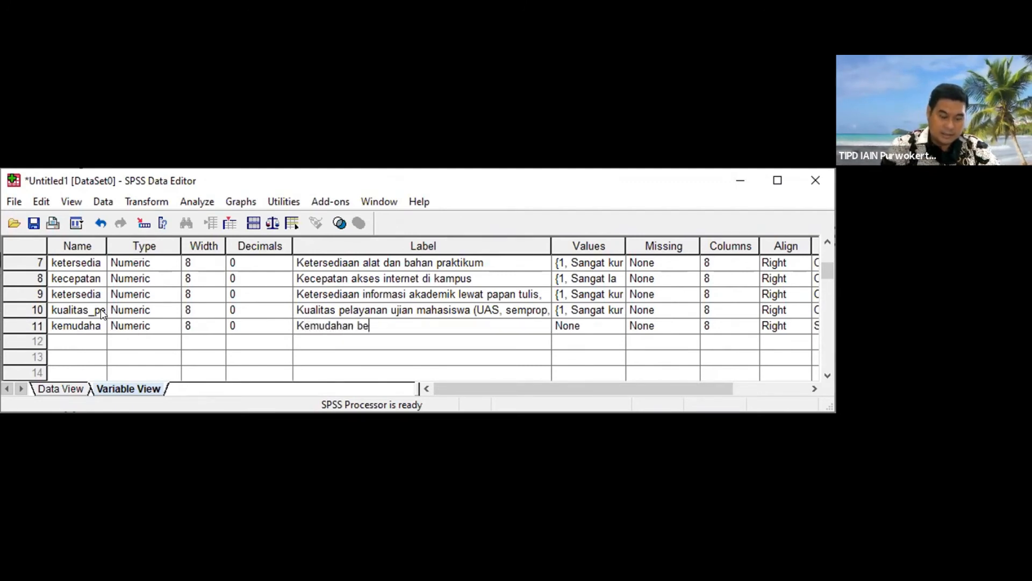
pyautogui.press('BackSpace')
pyautogui.press('BackSpace')
pyautogui.press('BackSpace')
pyautogui.press('BackSpace')
pyautogui.write('dosen dan staf')
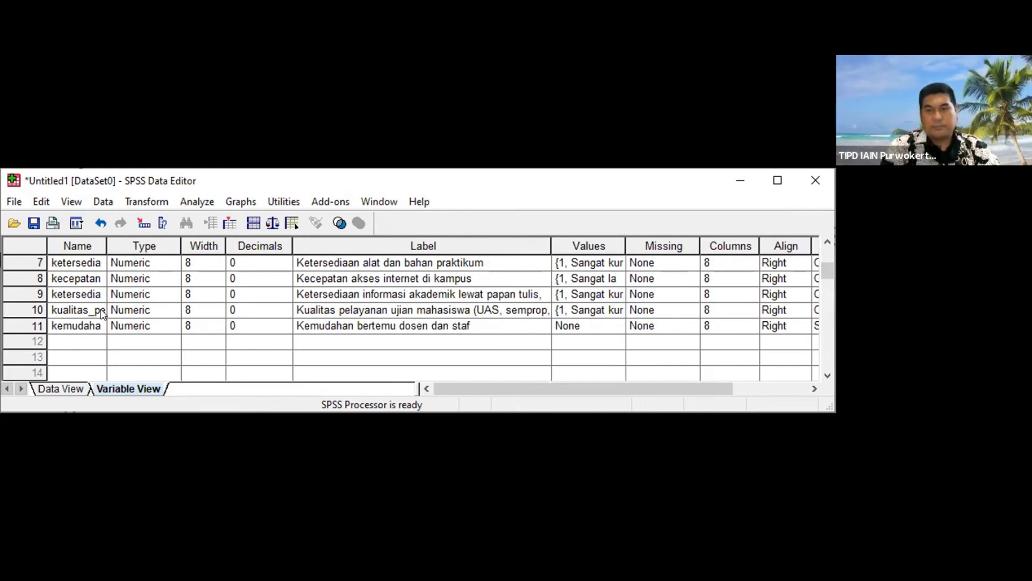
pyautogui.press('Tab')
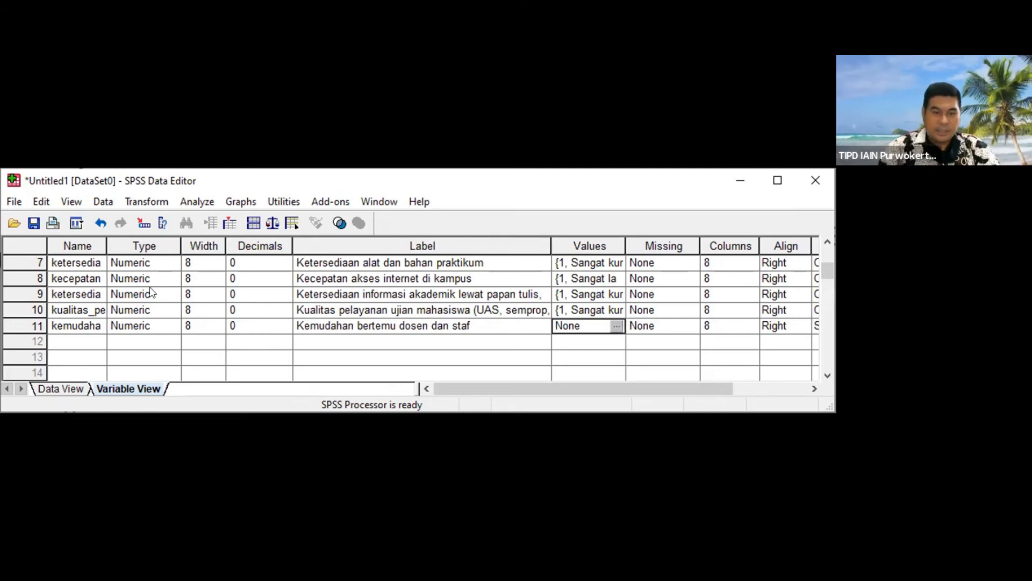
# Step: Add the value labels 5 = "Sangat mudah" and 4 = "Mudah" to the eleventh variable
pyautogui.click(621, 326)
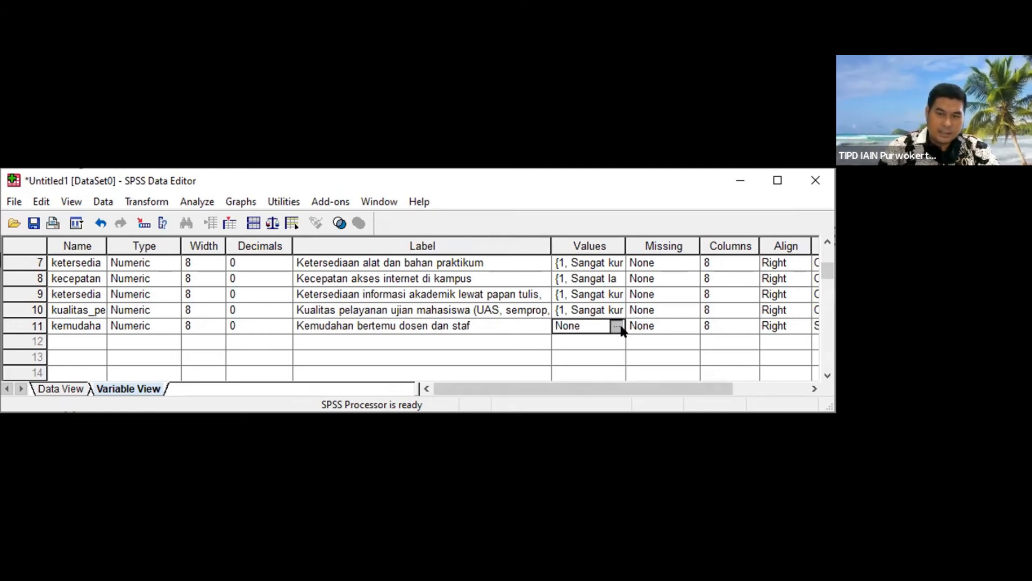
pyautogui.write('5')
pyautogui.press('Tab')
pyautogui.write('Sangat mud')
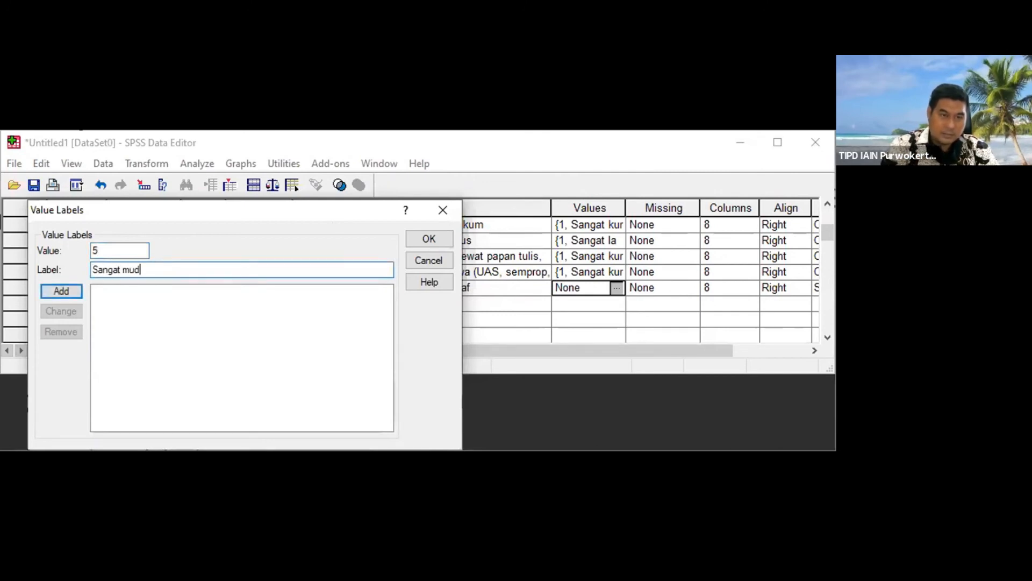
pyautogui.write('ah')
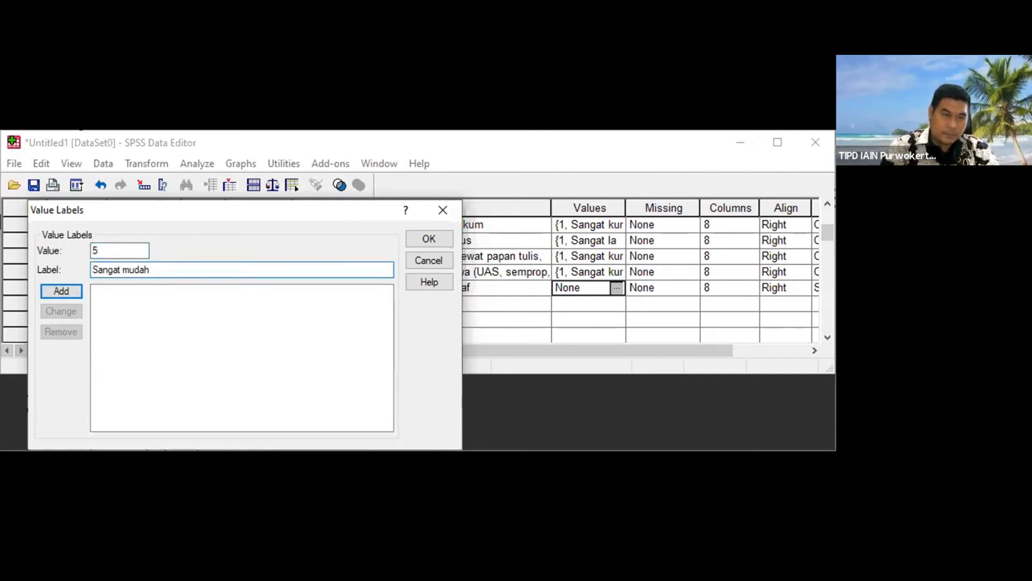
pyautogui.press('Return')
pyautogui.write('4')
pyautogui.press('Tab')
pyautogui.write('Mudah')
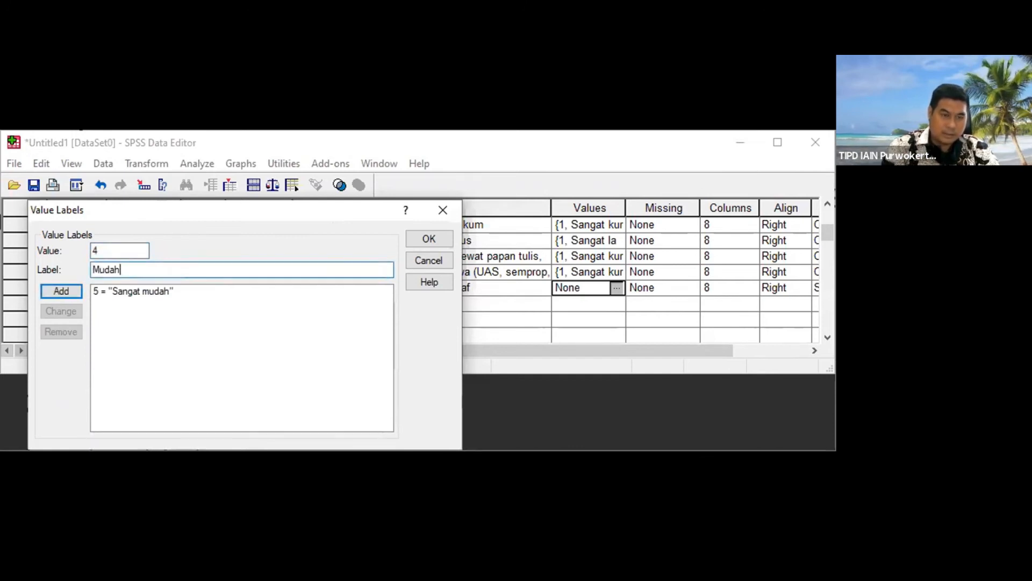
pyautogui.press('Return')
# Step: Add the value labels 3 = "Biasa" and 2 = "Sulit" to the eleventh variable
pyautogui.write('3')
pyautogui.press('Tab')
pyautogui.write('Se')
pyautogui.press('BackSpace')
pyautogui.write('Biasa')
pyautogui.press('Return')
pyautogui.write('2')
pyautogui.press('Tab')
pyautogui.write('Sulit')
pyautogui.press('Return')
# Step: Add the value label 1 = "Sangat sulit" and apply the eleventh variable's value labels
pyautogui.write('1')
pyautogui.press('Tab')
pyautogui.write('Sangat sulit')
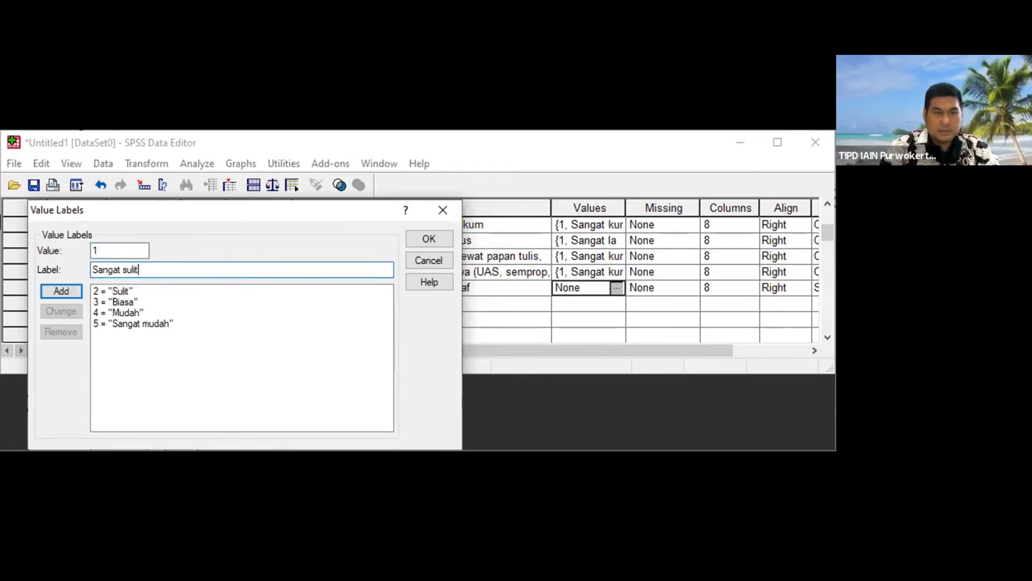
pyautogui.click(63, 291)
pyautogui.click(417, 237)
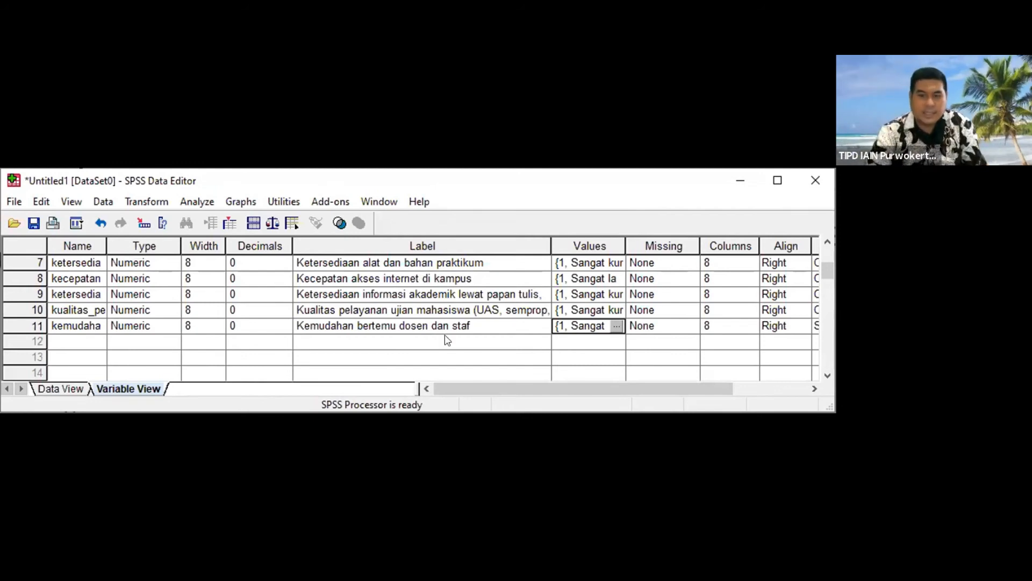
# Step: Set the eleventh variable's measurement level to Ordinal
pyautogui.moveTo(489, 388); pyautogui.dragTo(640, 389)
pyautogui.click(733, 322)
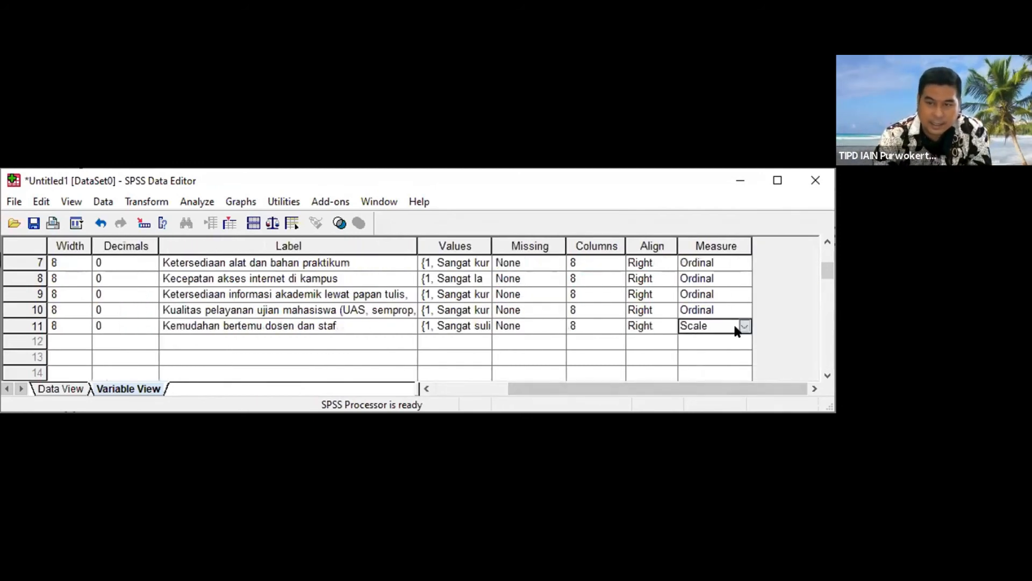
pyautogui.click(733, 323)
pyautogui.click(722, 355)
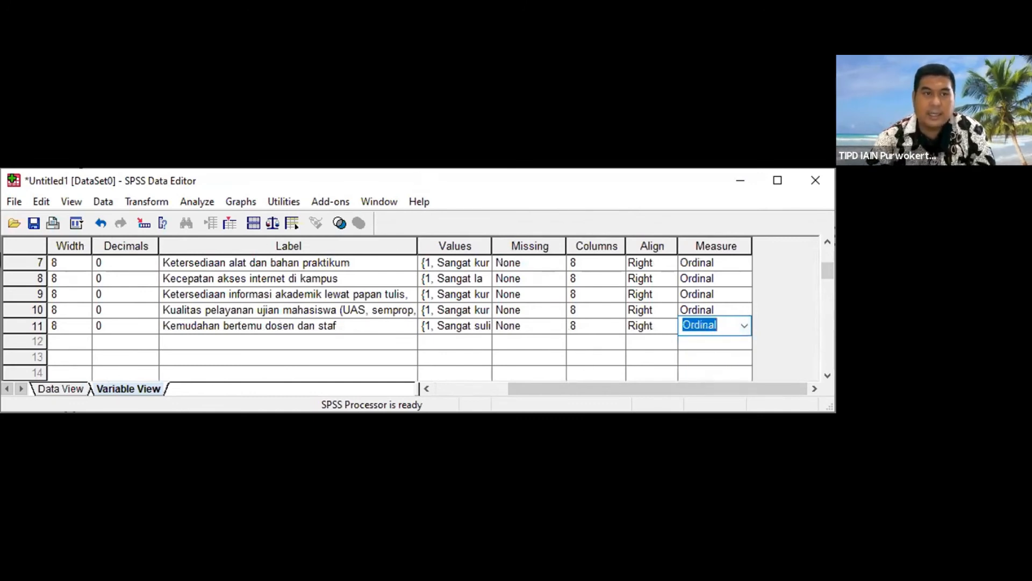
# Step: Add a twelfth variable named jenis_kelamin
pyautogui.hotkey('alt', 'Tab')
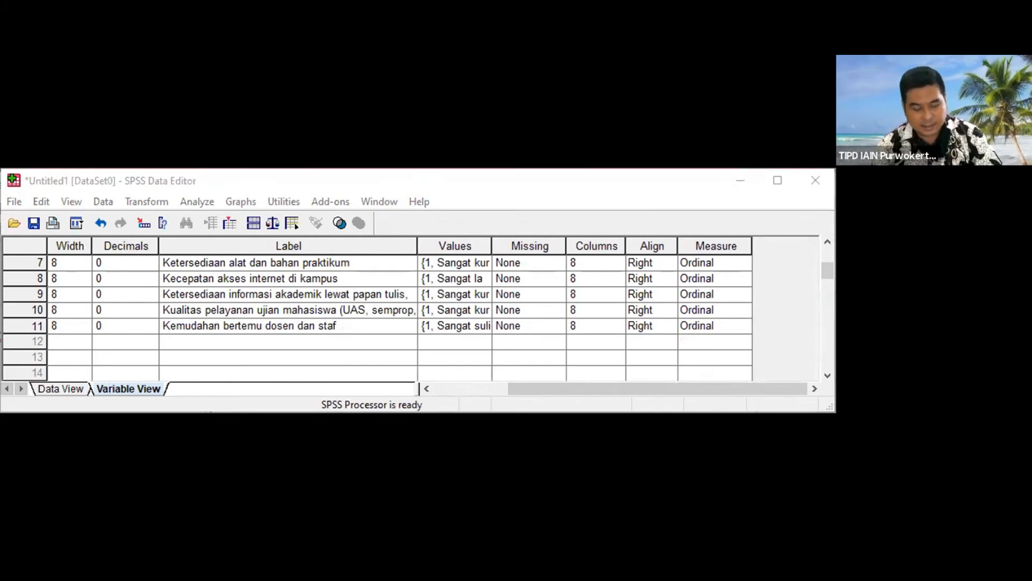
pyautogui.hotkey('alt', 'Tab')
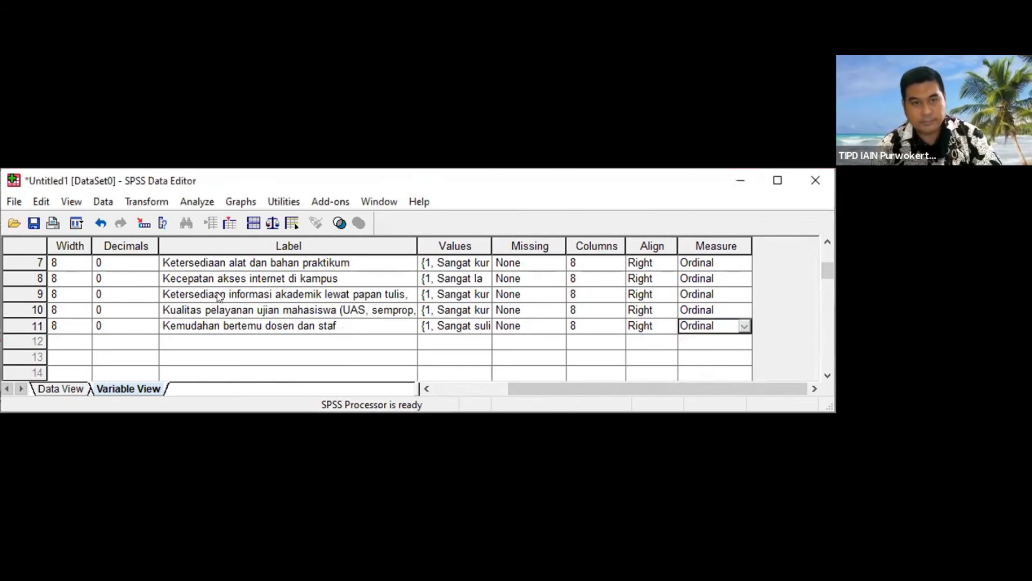
pyautogui.click(64, 350)
pyautogui.moveTo(532, 389); pyautogui.dragTo(215, 378)
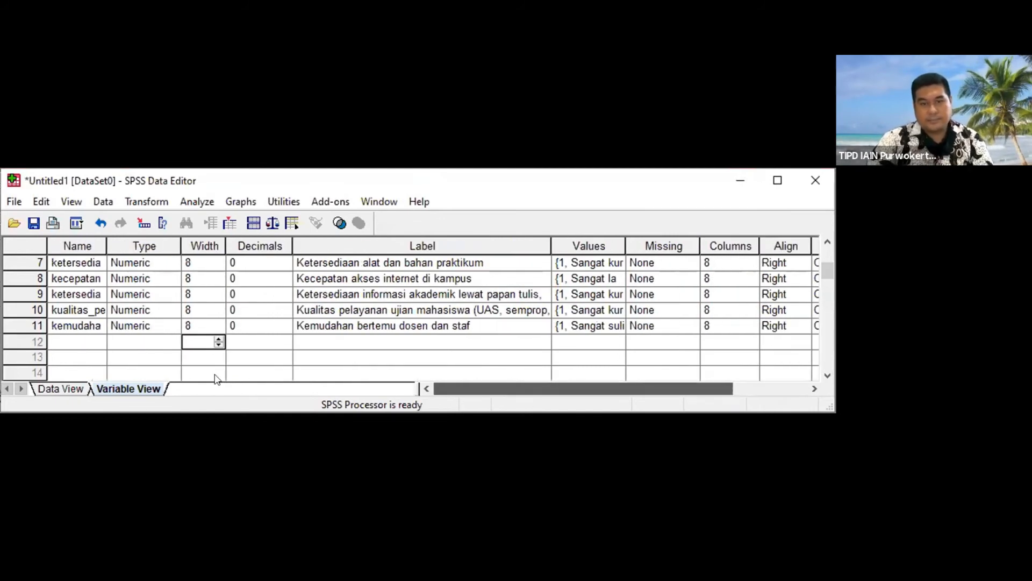
pyautogui.click(77, 335)
pyautogui.write('jen')
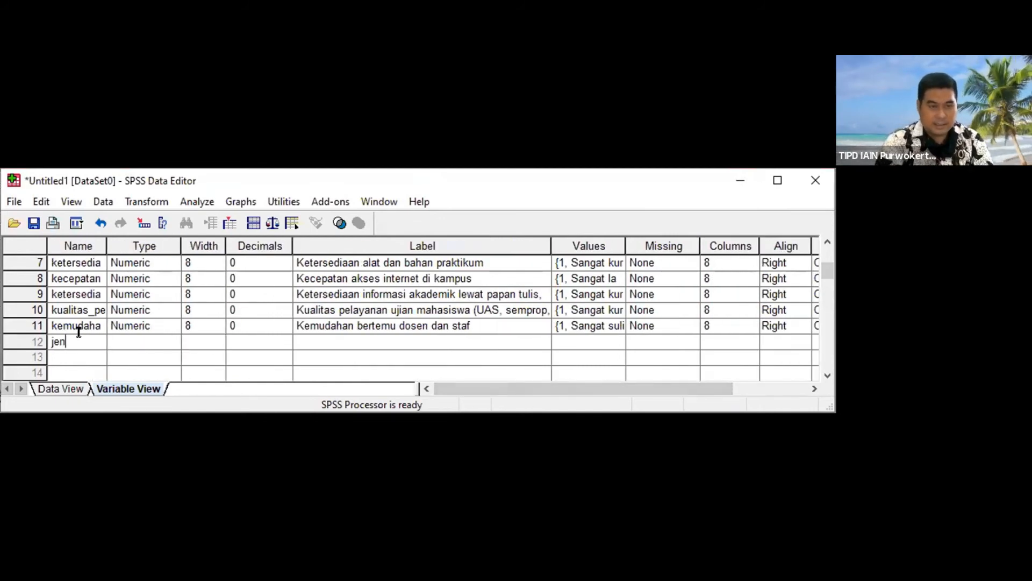
pyautogui.write('is_kelamin')
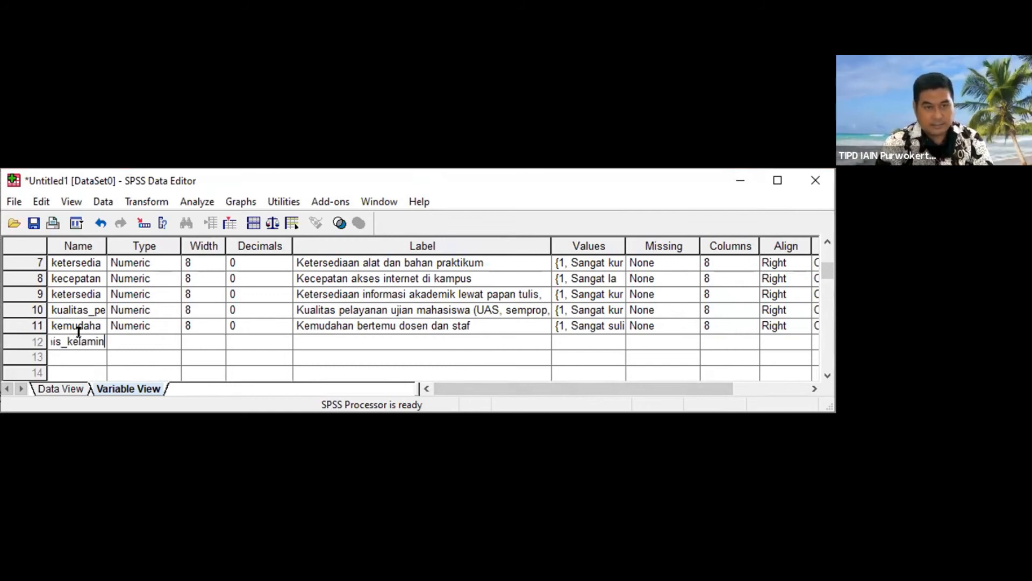
pyautogui.press('Tab')
# Step: Set the twelfth variable's decimals to 0
pyautogui.press('Tab')
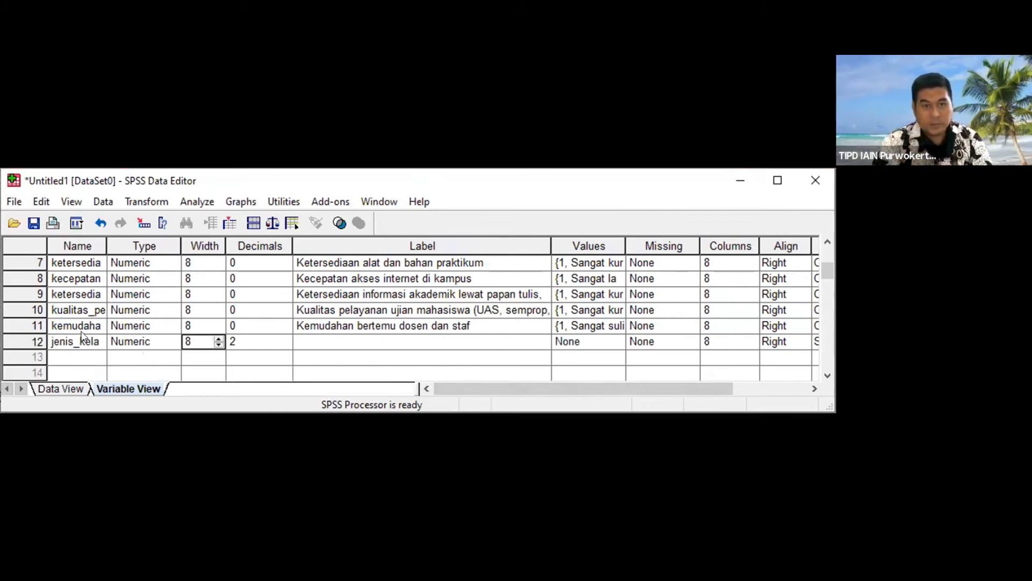
pyautogui.press('Tab')
pyautogui.write('0')
pyautogui.press('Tab')
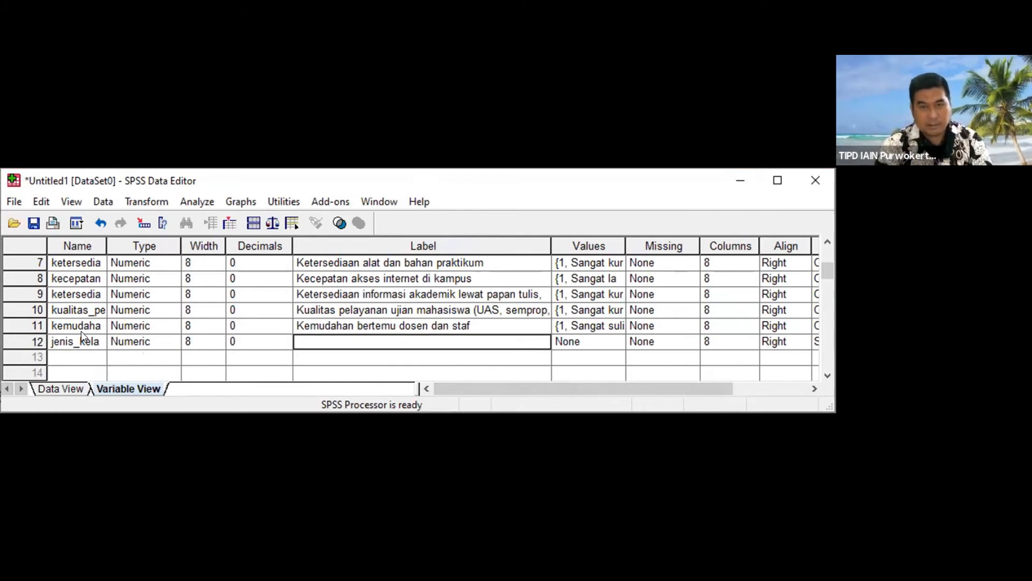
# Step: Label the twelfth variable "Jenis kelamin responden"
pyautogui.write('Jenis kelamin re')
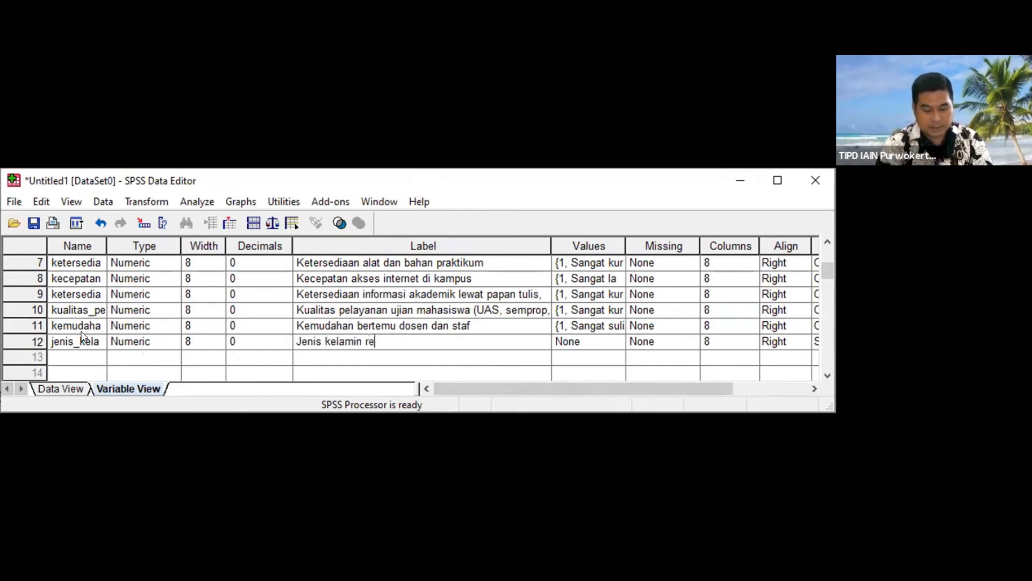
pyautogui.write('sponden')
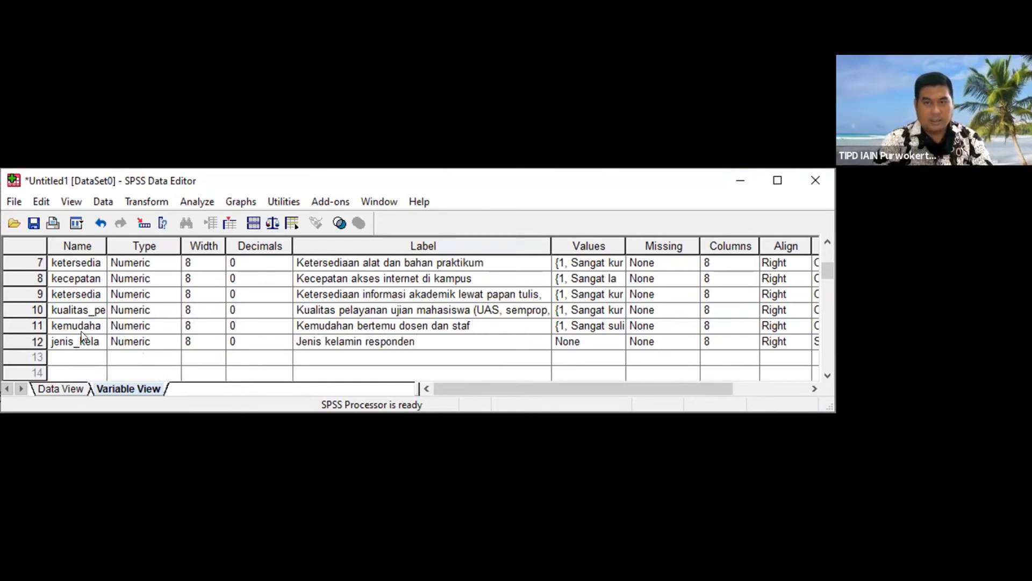
pyautogui.press('Tab')
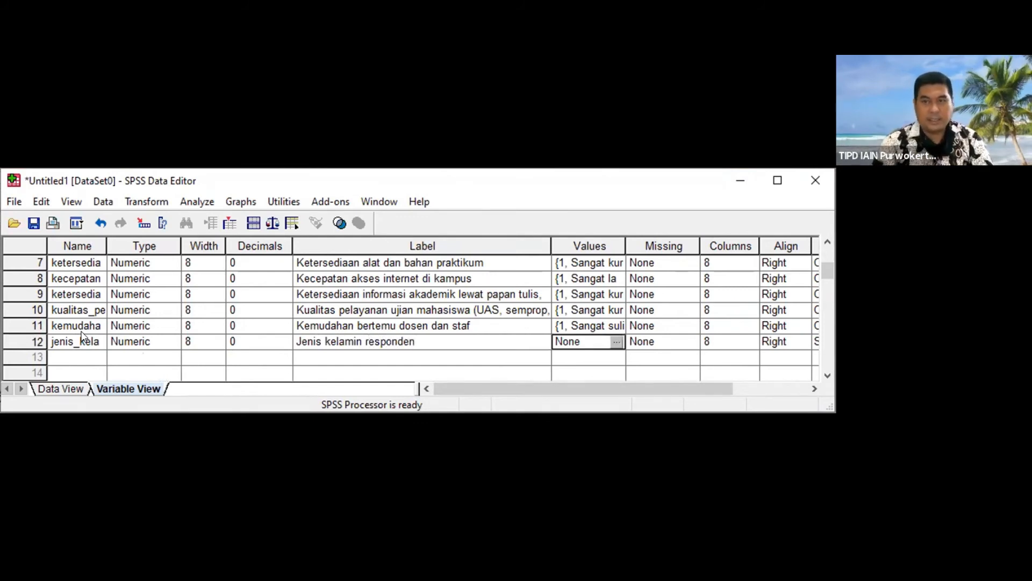
# Step: Define the twelfth variable's value labels as 1 = "Laki-laki" and 2 = "Perempuan"
pyautogui.click(616, 342)
pyautogui.write('1')
pyautogui.press('Tab')
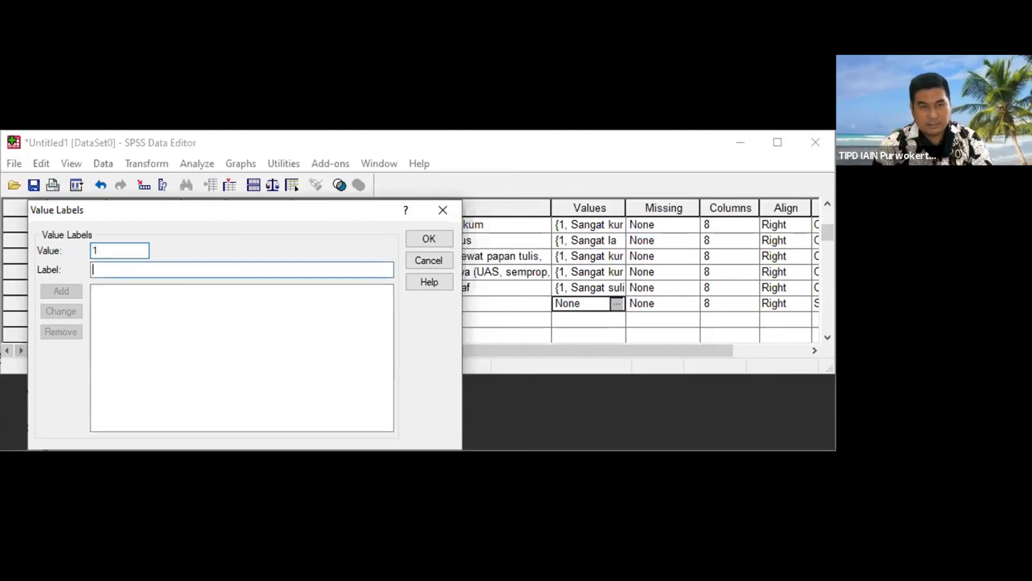
pyautogui.write('Laki-laki')
pyautogui.press('Return')
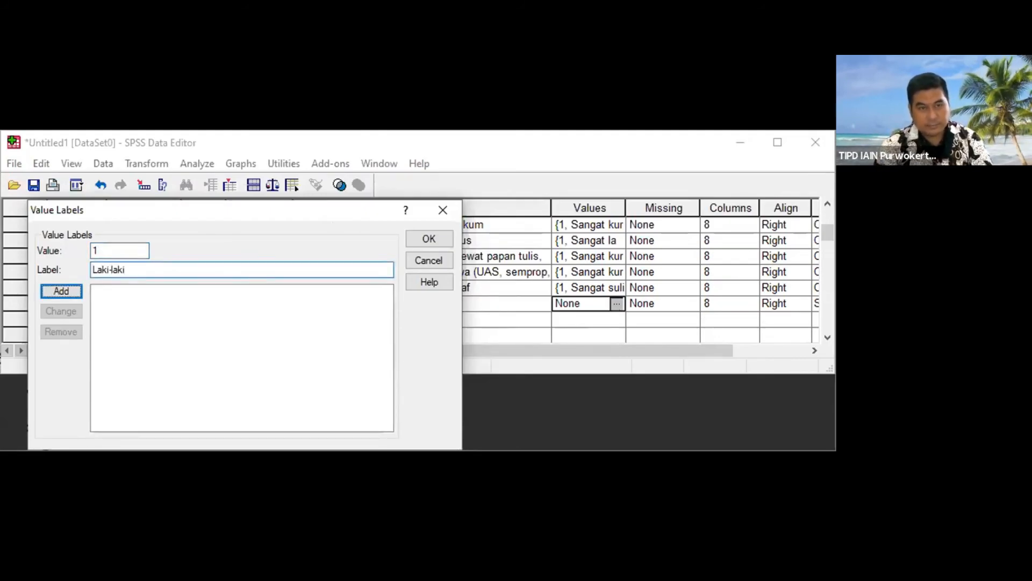
pyautogui.write('2')
pyautogui.press('Tab')
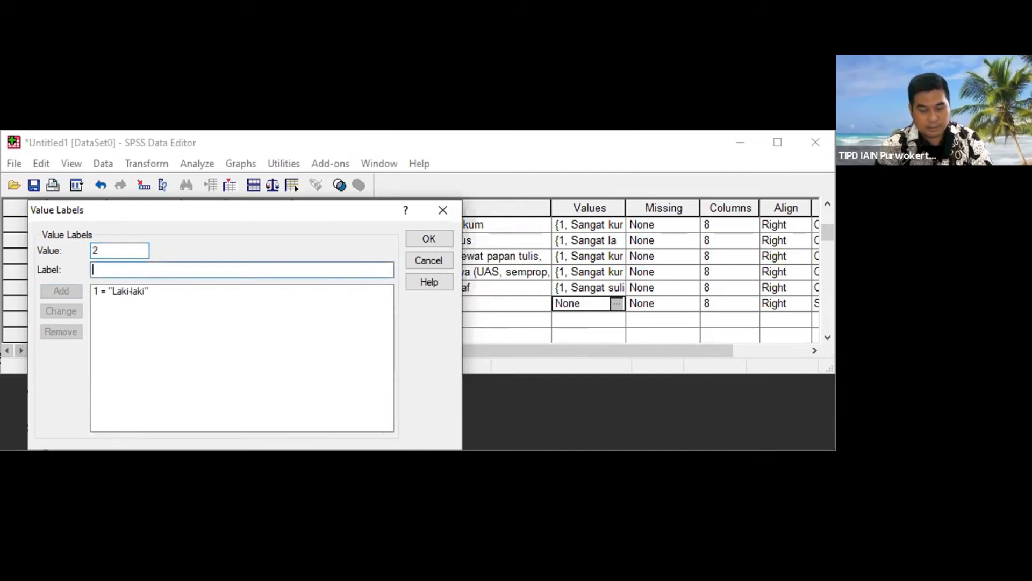
pyautogui.write('Perempuan')
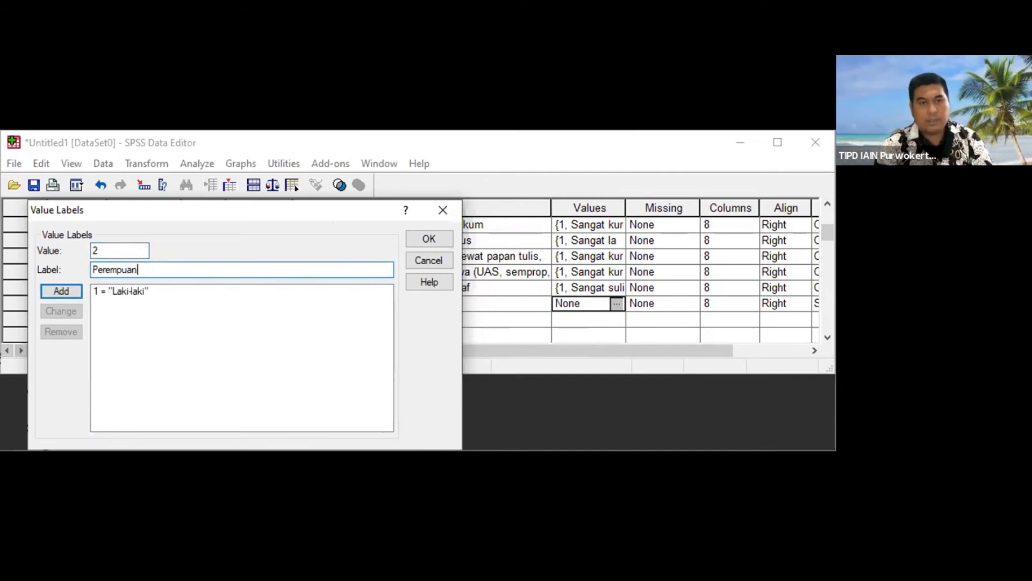
pyautogui.press('Return')
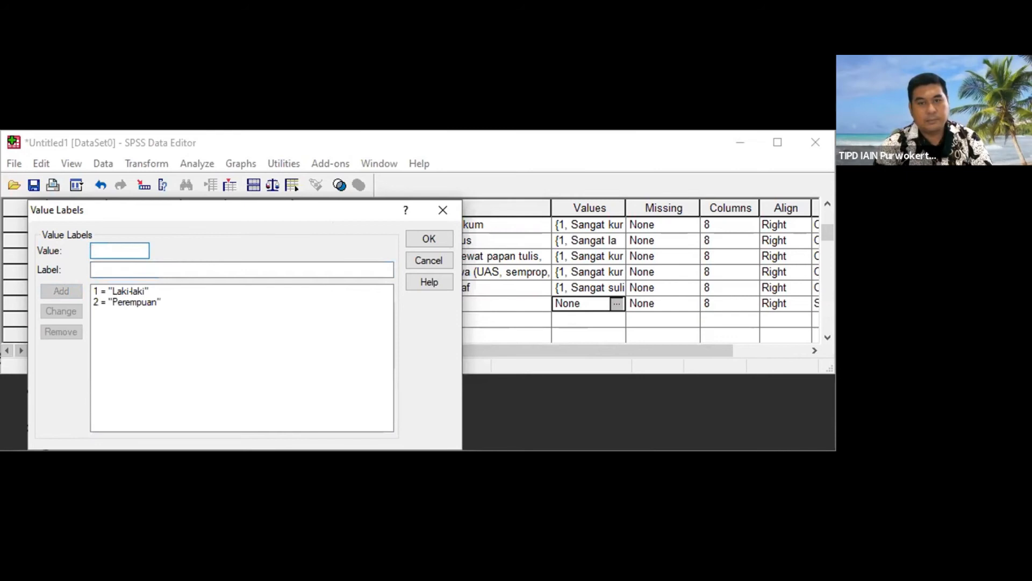
pyautogui.click(437, 243)
# Step: Set the measurement level of the respondent gender variable to Nominal
pyautogui.moveTo(533, 382); pyautogui.dragTo(636, 385)
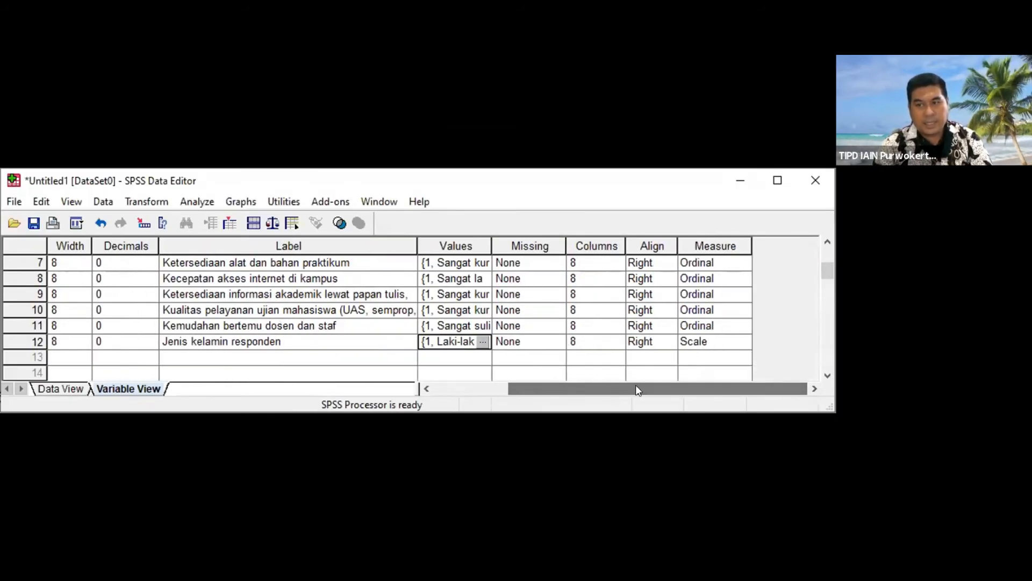
pyautogui.click(746, 343)
pyautogui.click(746, 343)
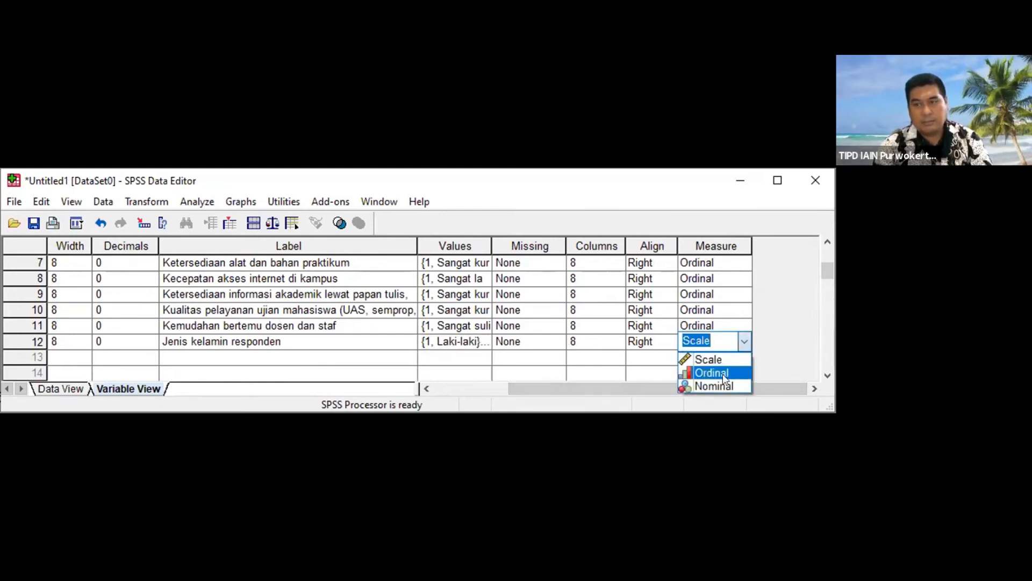
pyautogui.click(715, 386)
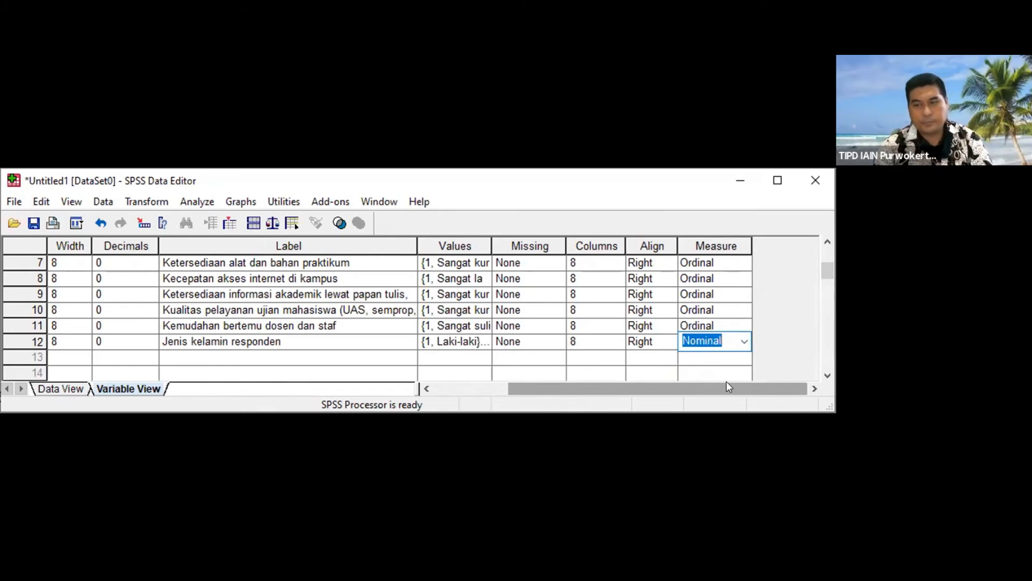
# Step: Add a thirteenth variable named Prodi_responden
pyautogui.moveTo(727, 386); pyautogui.dragTo(599, 387)
pyautogui.doubleClick(78, 357)
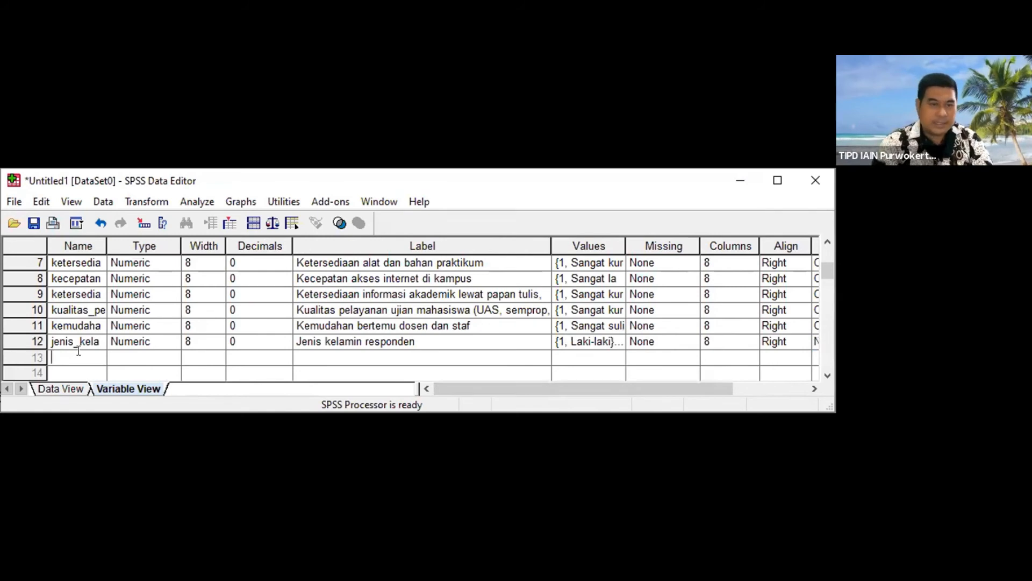
pyautogui.write('Prodi')
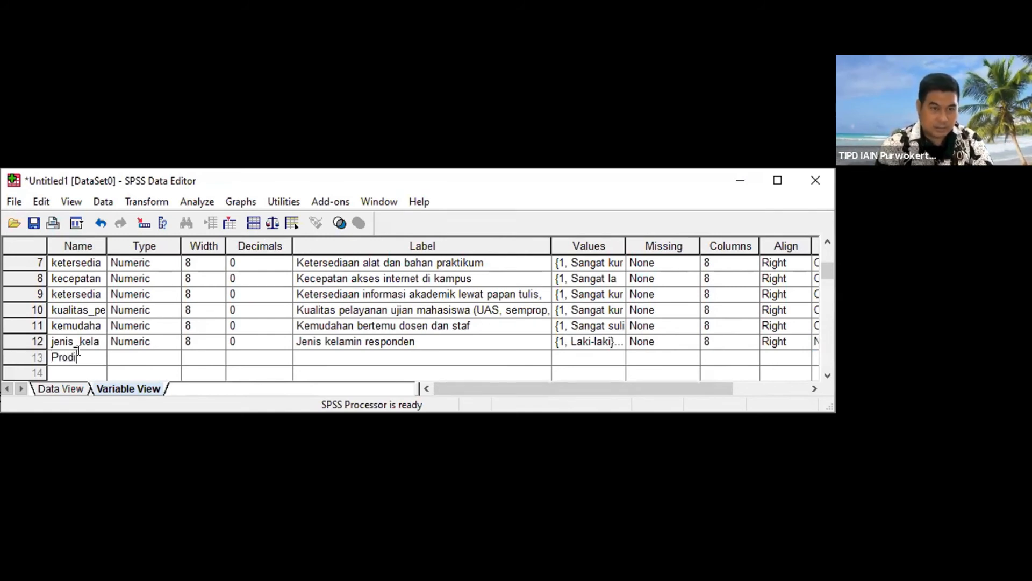
pyautogui.write('_responden')
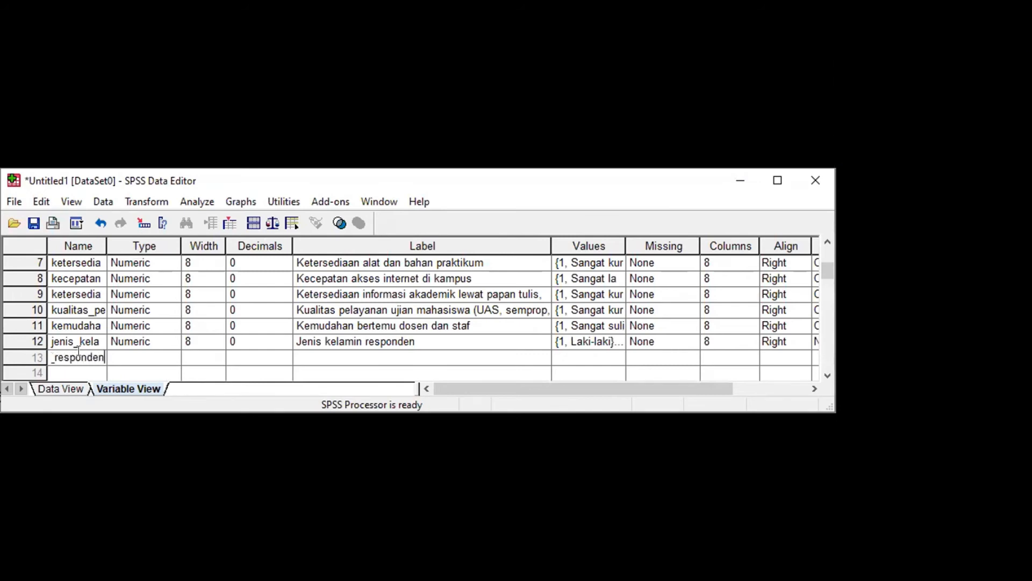
pyautogui.press('Tab')
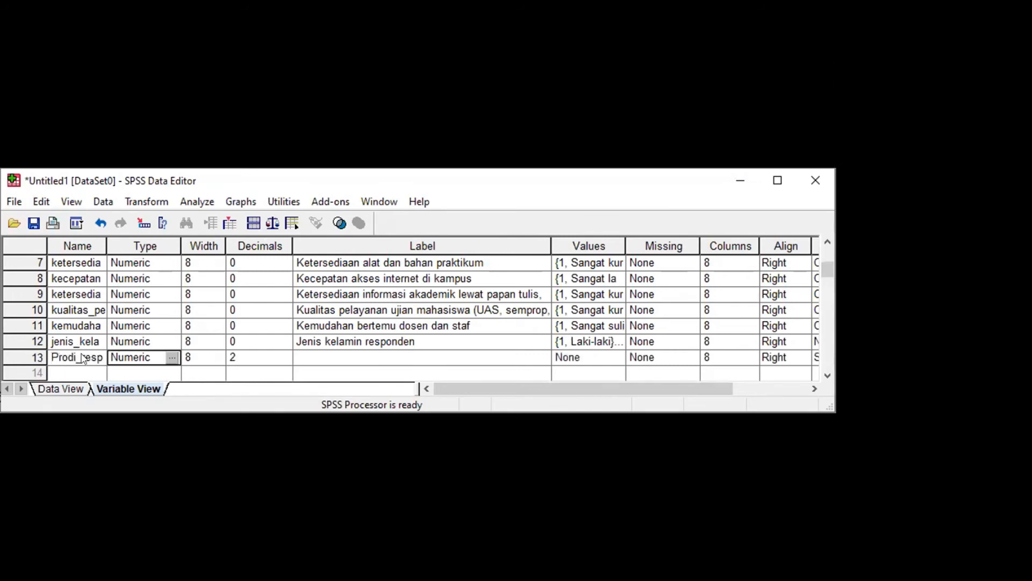
# Step: Set the thirteenth variable's decimals to 0 and label it "Program studi responden"
pyautogui.press('Tab')
pyautogui.press('Tab')
pyautogui.write('0')
pyautogui.press('Tab')
pyautogui.write('Program studi responden')
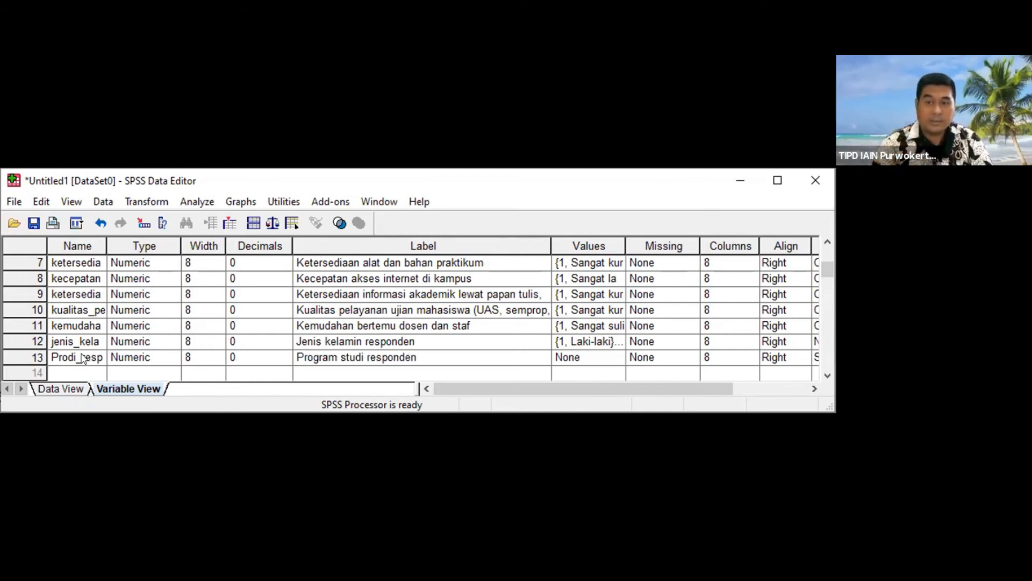
pyautogui.press('Tab')
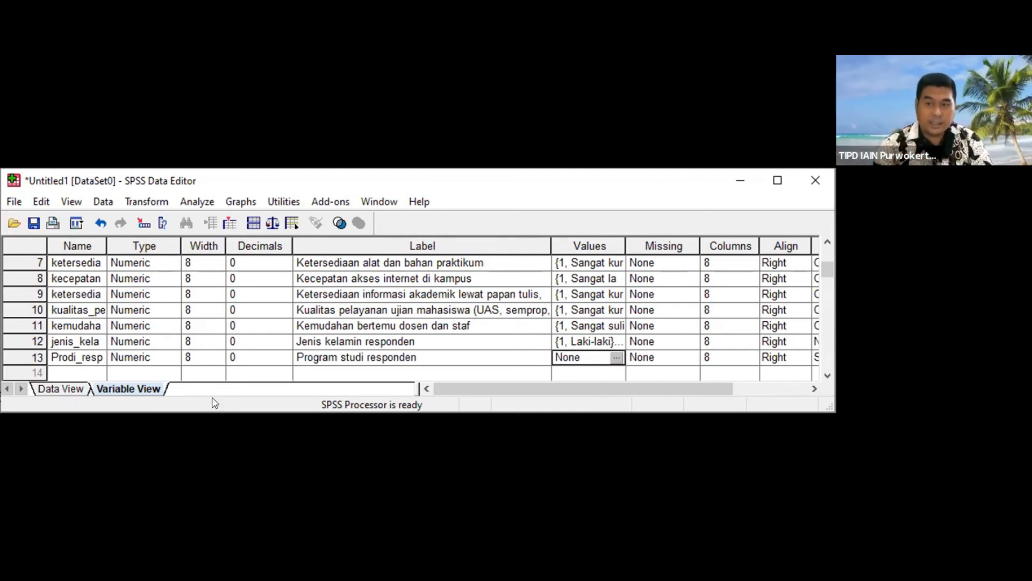
# Step: Start the thirteenth variable's value labels with 1 = "PAI" and 2 = "PBA"
pyautogui.click(617, 354)
pyautogui.write('1')
pyautogui.press('Tab')
pyautogui.write('PAI')
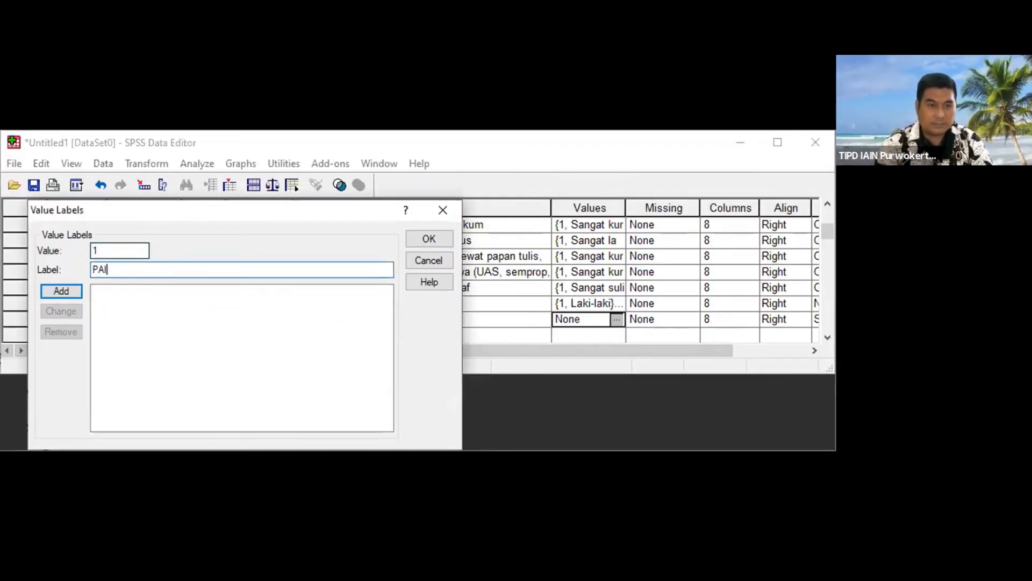
pyautogui.press('Return')
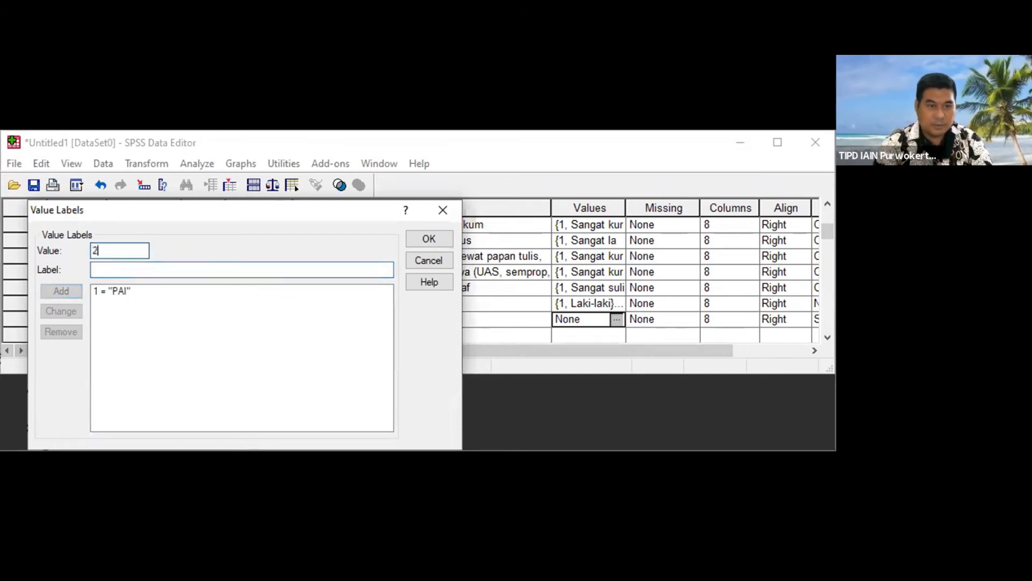
pyautogui.write('PBA')
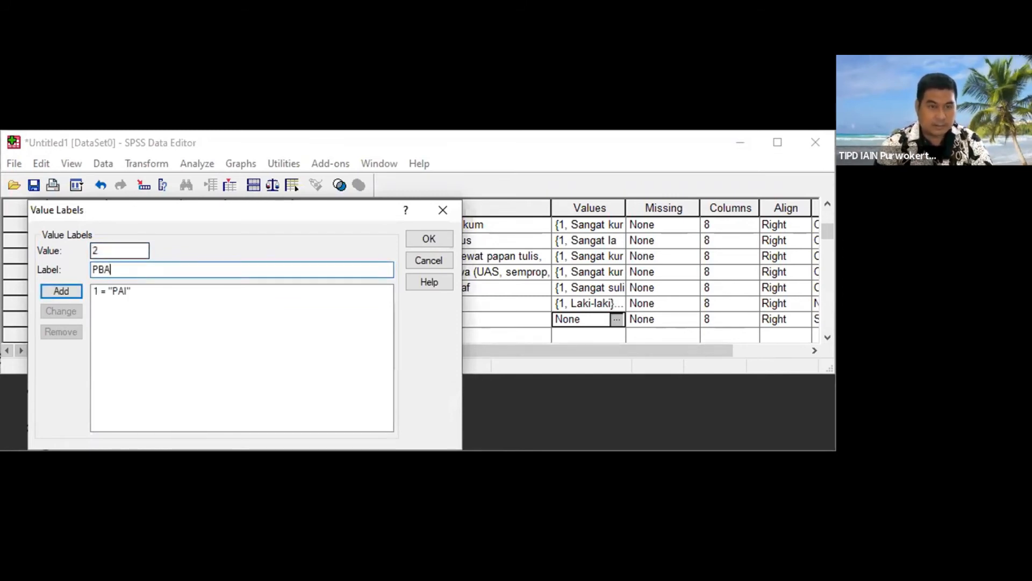
pyautogui.press('Return')
# Step: Add the value labels 3 = "MPI" and 4 = "PGMI" to the study program variable
pyautogui.press('Tab')
pyautogui.write('M')
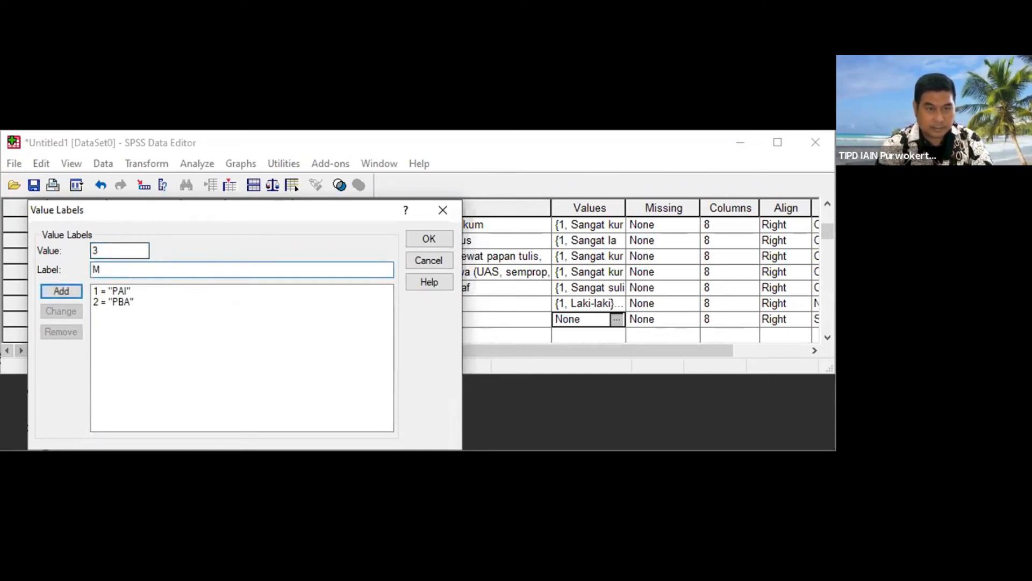
pyautogui.press('Return')
pyautogui.write('4')
pyautogui.press('Tab')
pyautogui.write('PGMI')
pyautogui.press('Return')
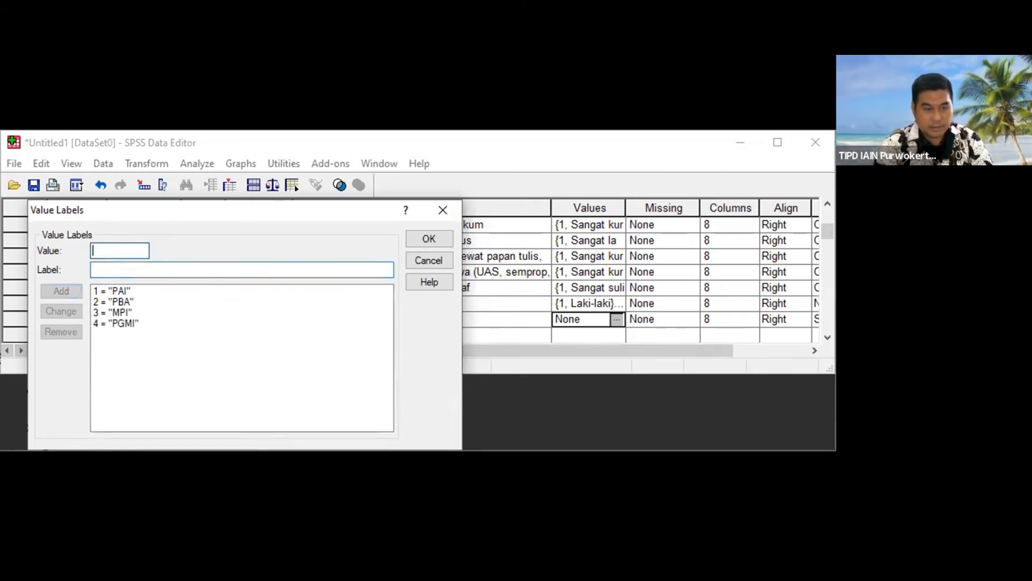
# Step: Add the value labels 5 = "TMA" and 6 = "TBI" to the study program variable
pyautogui.write('5')
pyautogui.press('Tab')
pyautogui.write('TMA')
pyautogui.press('Return')
pyautogui.write('6')
pyautogui.press('Tab')
pyautogui.write('TBI')
pyautogui.press('Return')
# Step: Add the value label 7 = "PIAUD" and apply the study program variable's value labels
pyautogui.press('Tab')
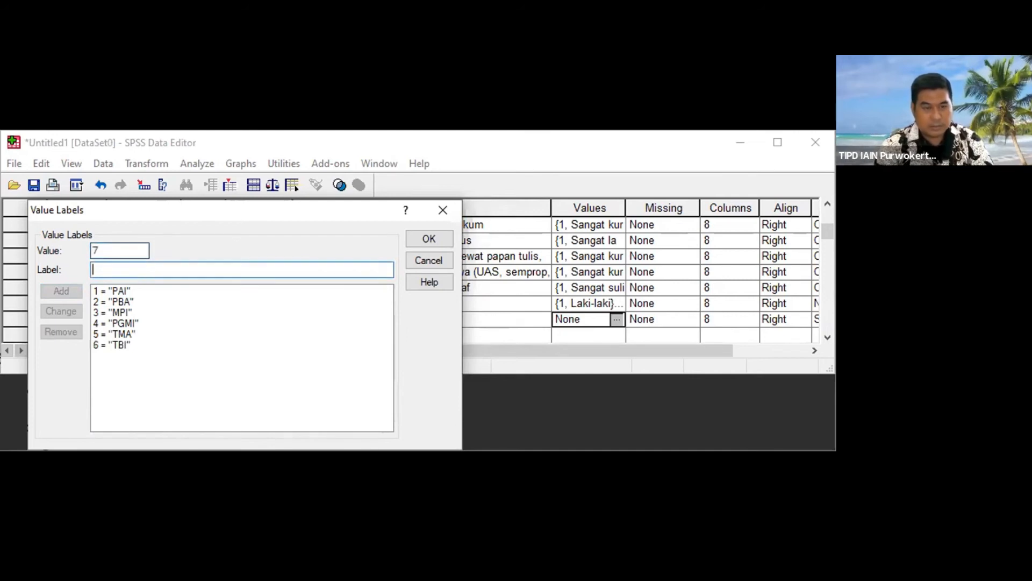
pyautogui.write('PIAD')
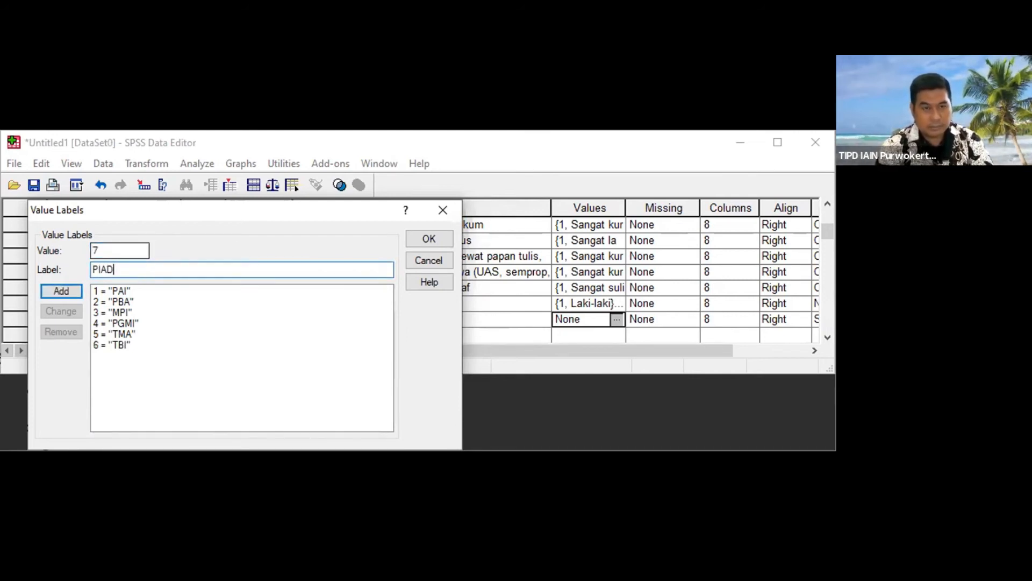
pyautogui.press('BackSpace')
pyautogui.write('UD')
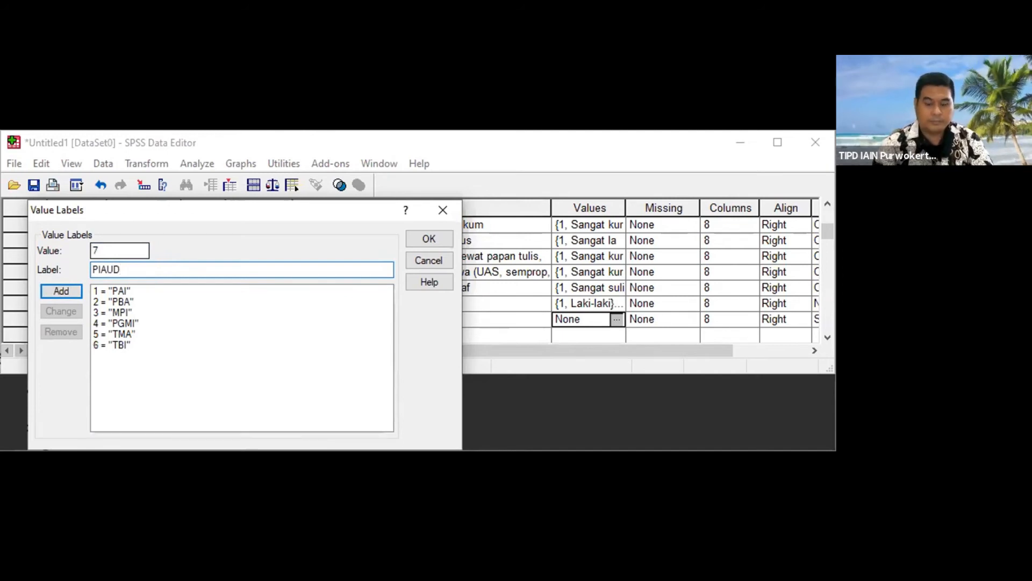
pyautogui.press('Return')
pyautogui.click(429, 240)
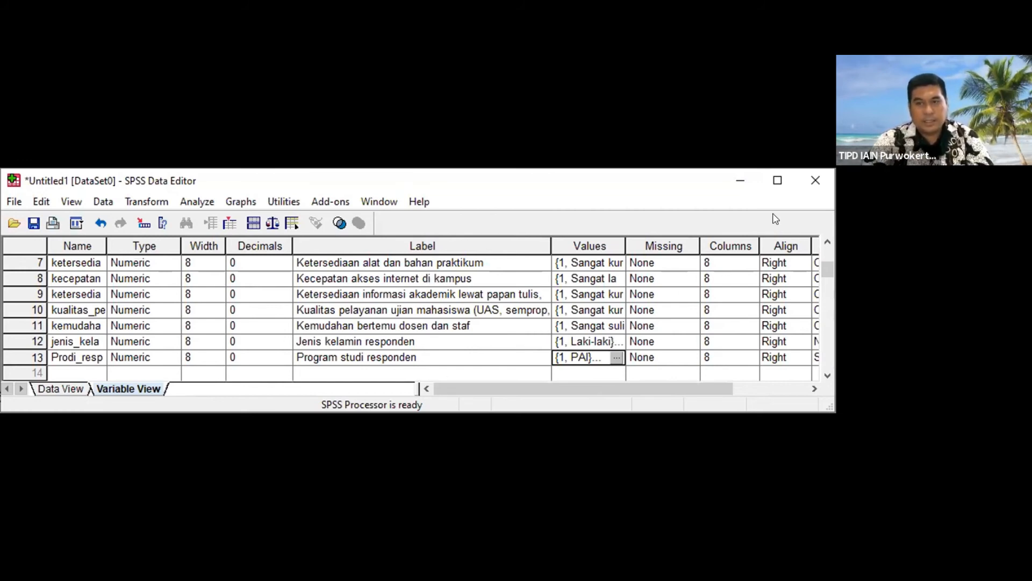
# Step: Maximize the data editor window and set the thirteenth variable's measurement level to Nominal
pyautogui.click(777, 180)
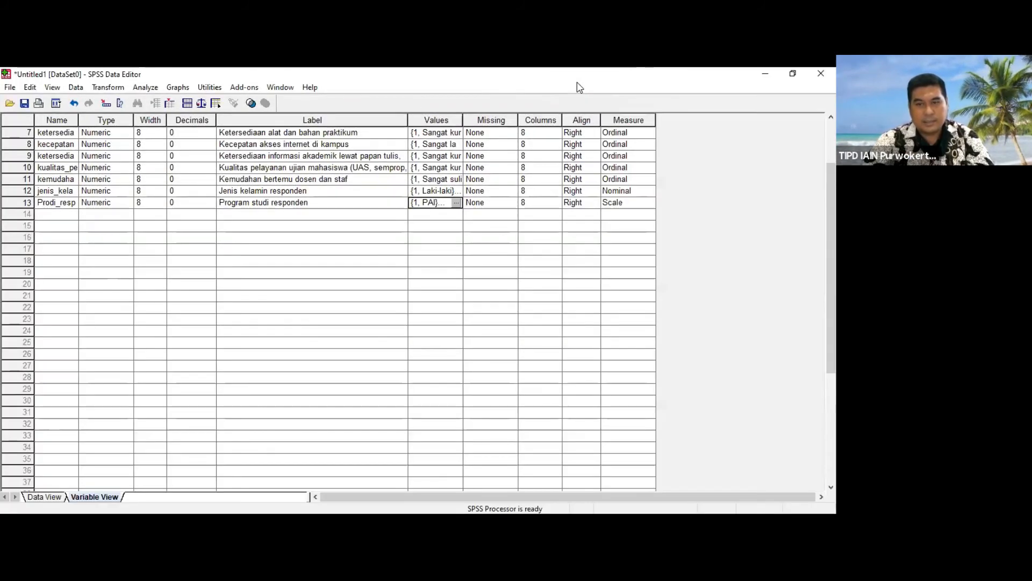
pyautogui.click(648, 207)
pyautogui.click(649, 207)
pyautogui.click(647, 236)
pyautogui.click(647, 234)
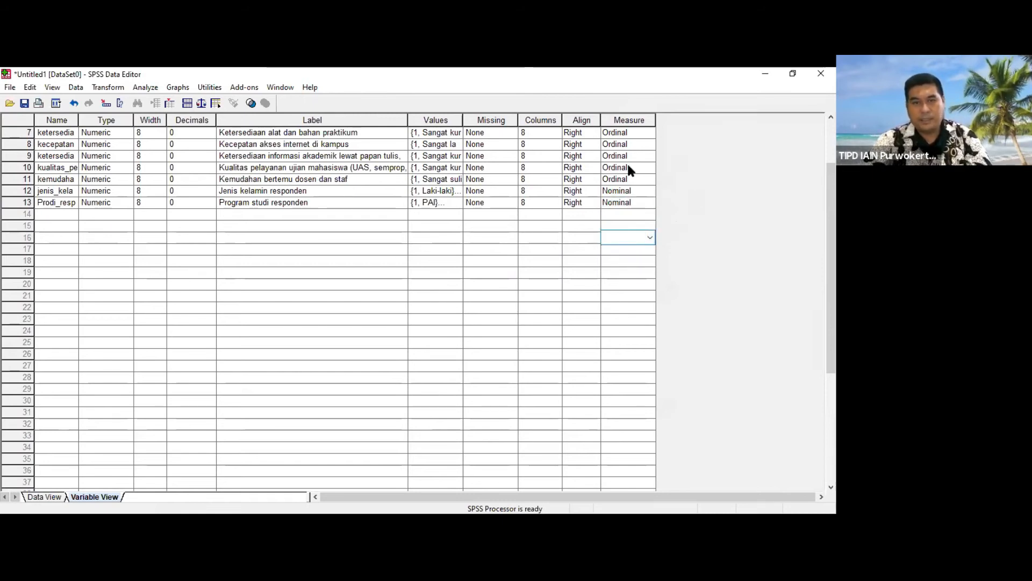
# Step: Review the complete variable list and switch to the dataset's data sheet
pyautogui.scroll(2, 344, 295)
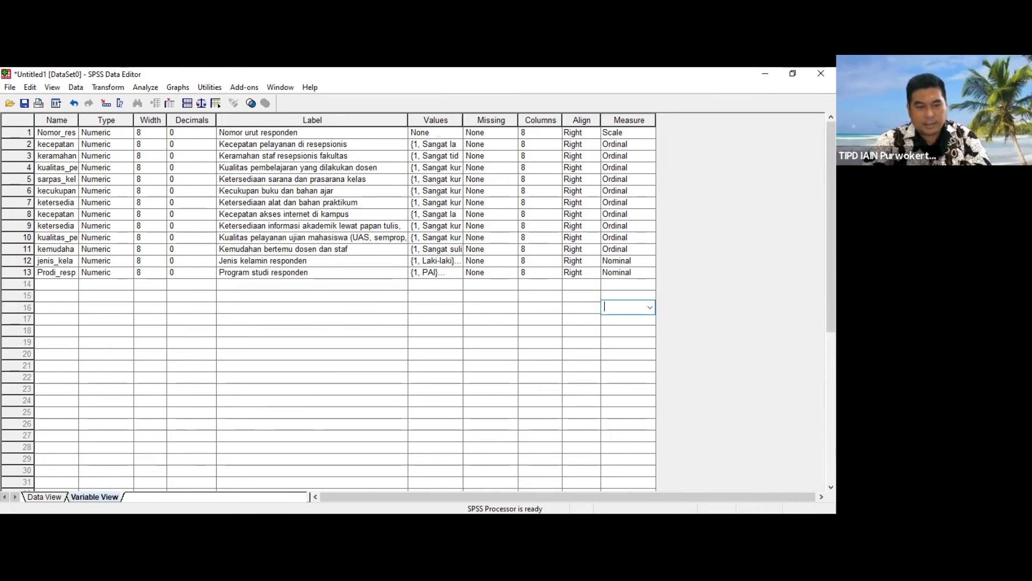
pyautogui.click(51, 497)
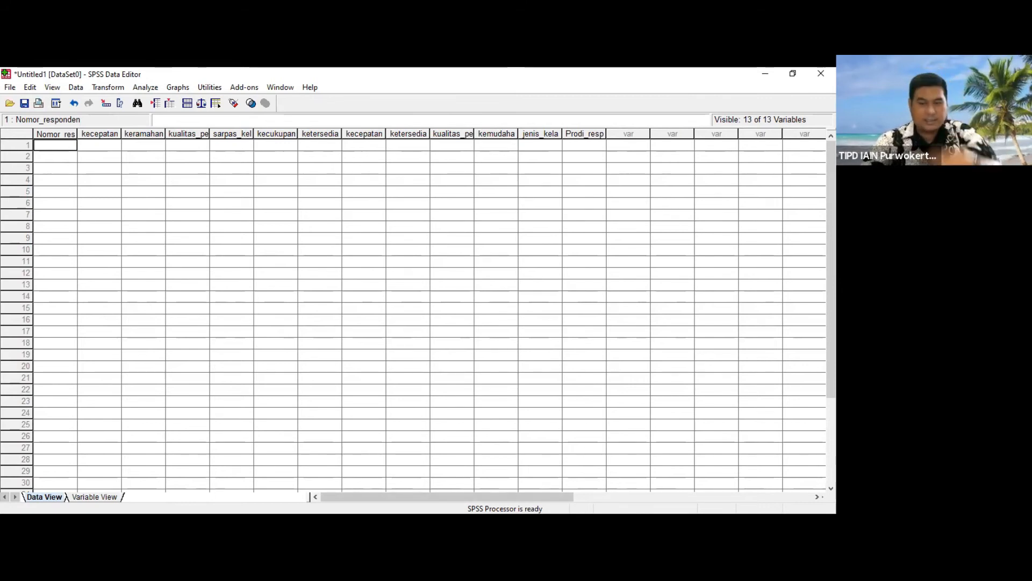
pyautogui.hotkey('alt', 'Tab')
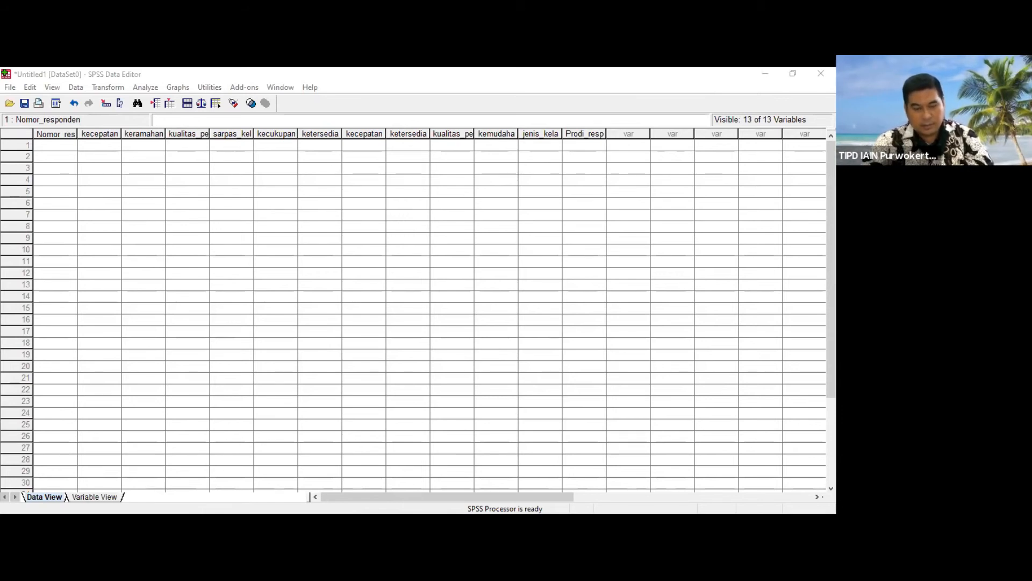
pyautogui.press('alt')
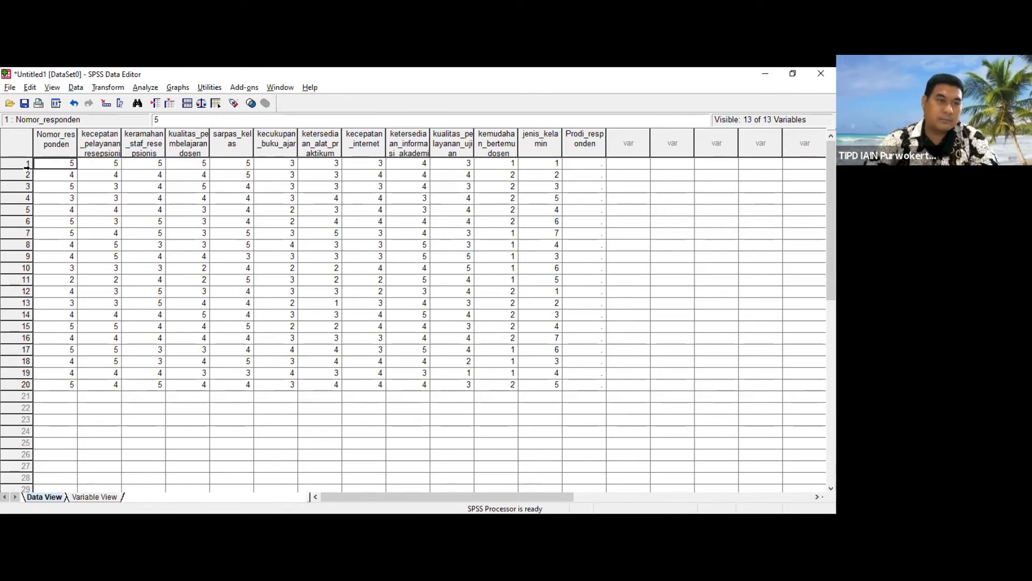
pyautogui.click(94, 210)
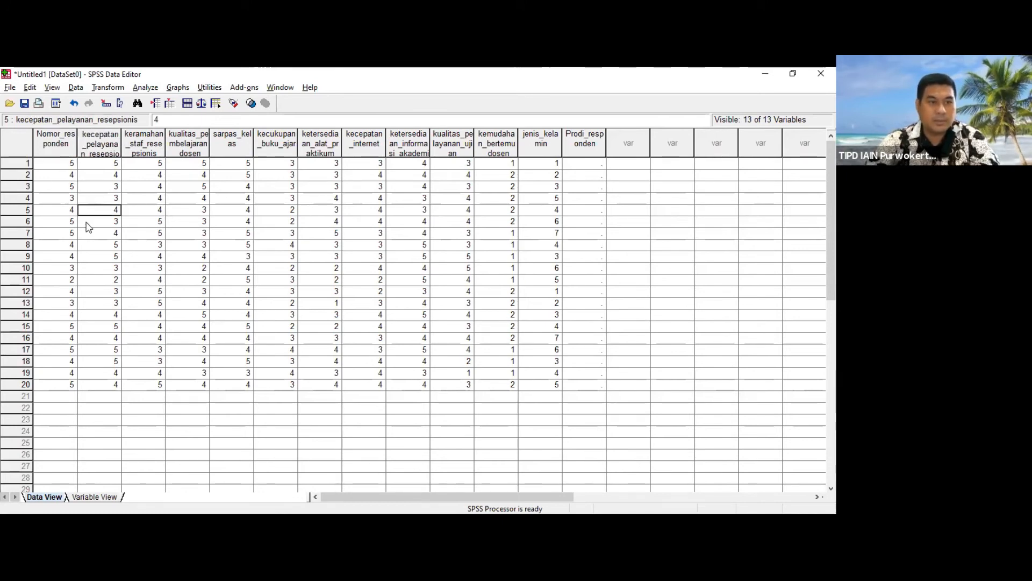
pyautogui.moveTo(56, 163); pyautogui.dragTo(586, 385)
pyautogui.press('Delete')
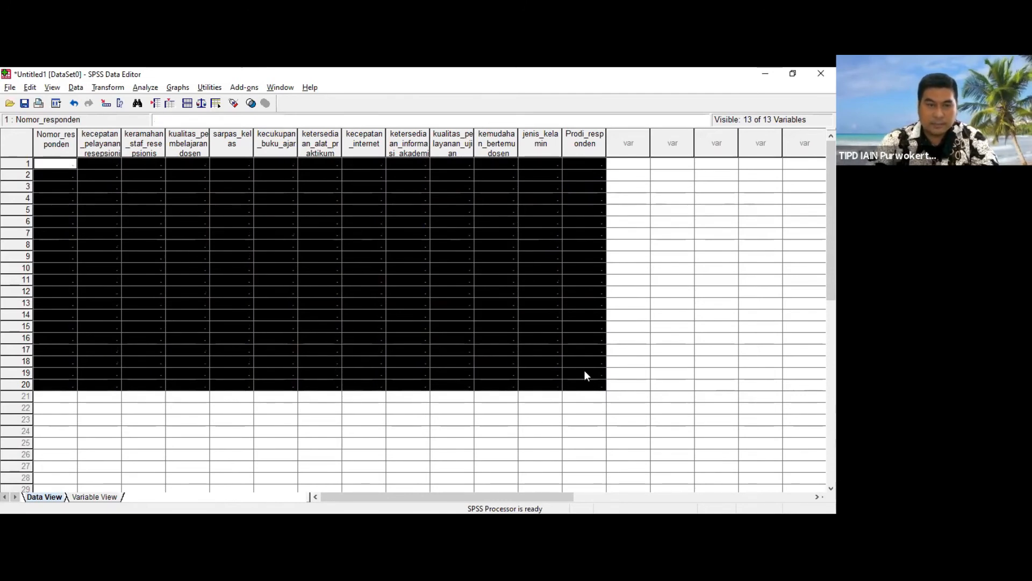
# Step: Paste the 20 respondents' answers, including their respondent numbers, across all 13 variables starting at the first case's Nomor_responden cell
pyautogui.hotkey('alt', 'Tab')
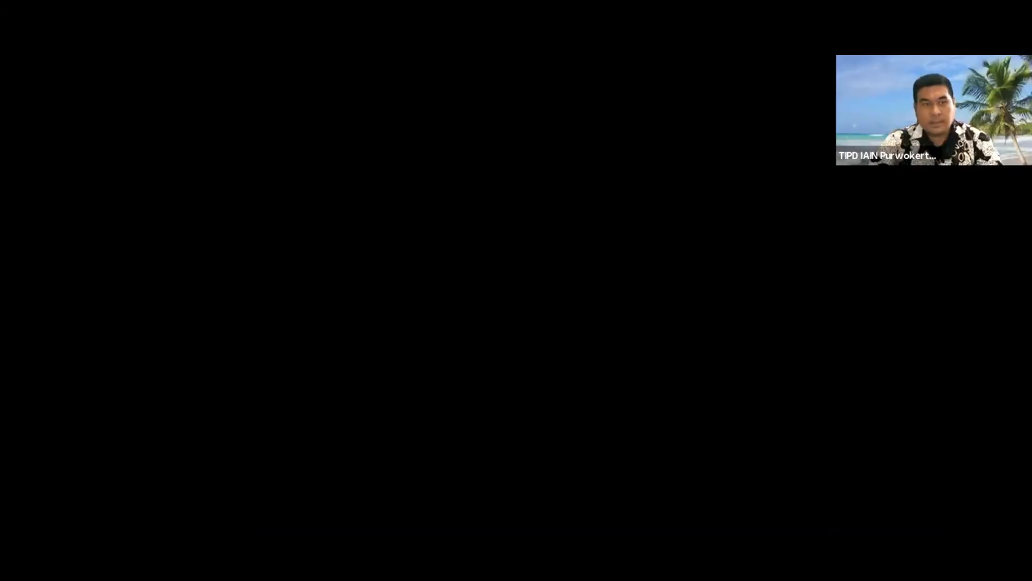
pyautogui.hotkey('ctrl', 'v')
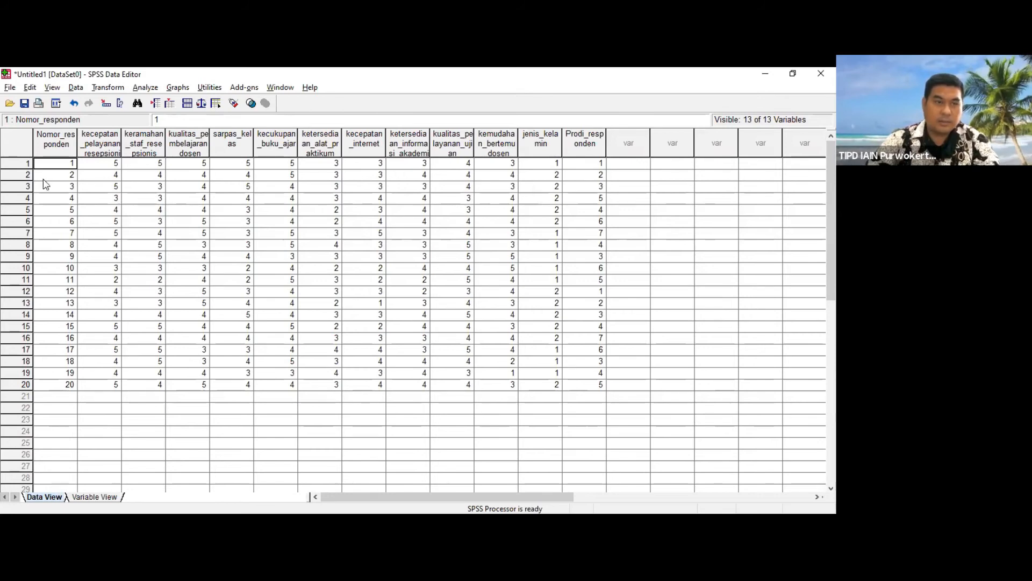
pyautogui.click(111, 167)
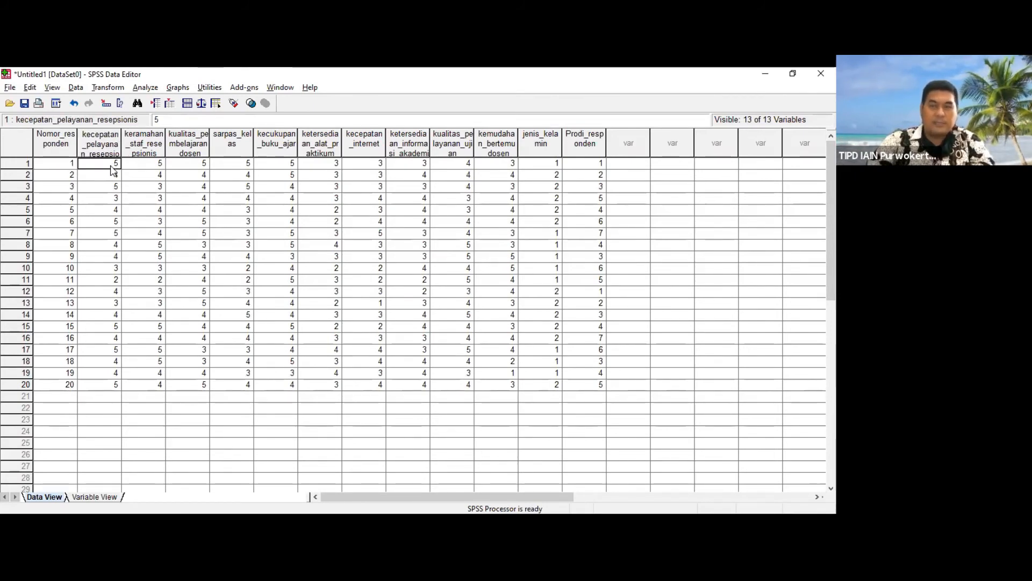
pyautogui.click(62, 176)
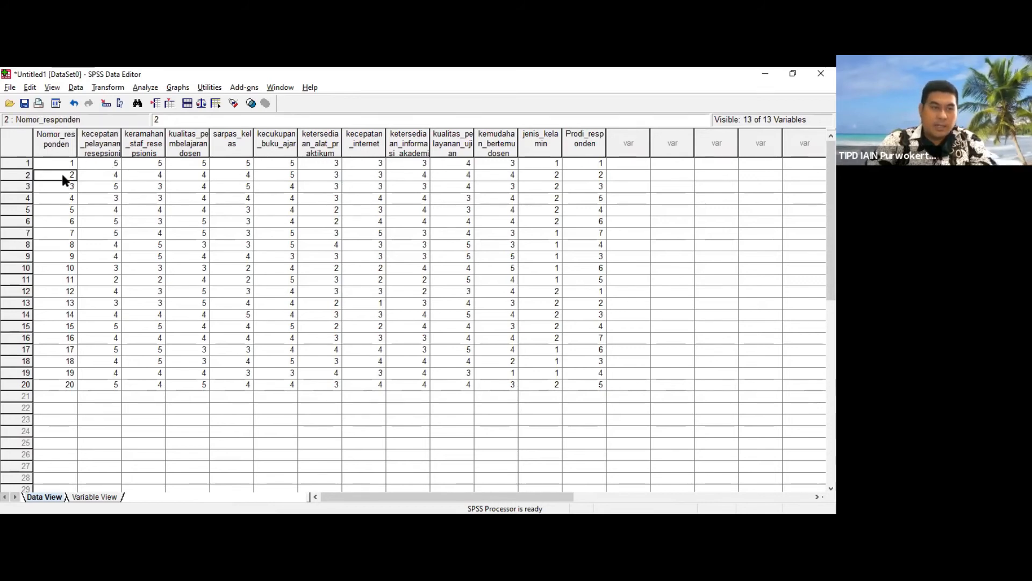
# Step: Start saving the dataset and browse on USB Drive (F:) through IAIN Purwokerto to the folder Aplikasi Statistik Pendidikan > Data Statistik > SPSS
pyautogui.click(113, 178)
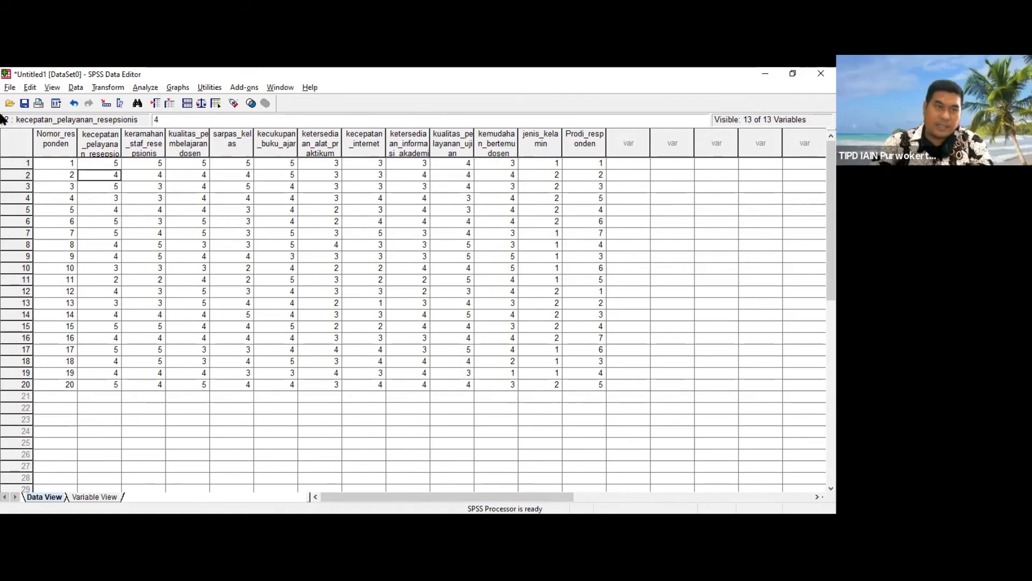
pyautogui.click(9, 87)
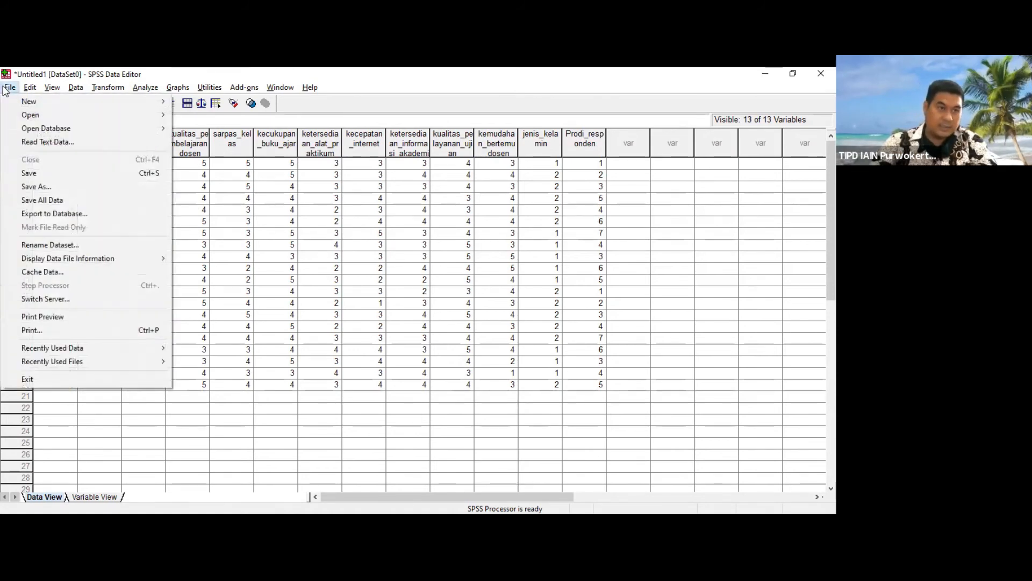
pyautogui.click(55, 201)
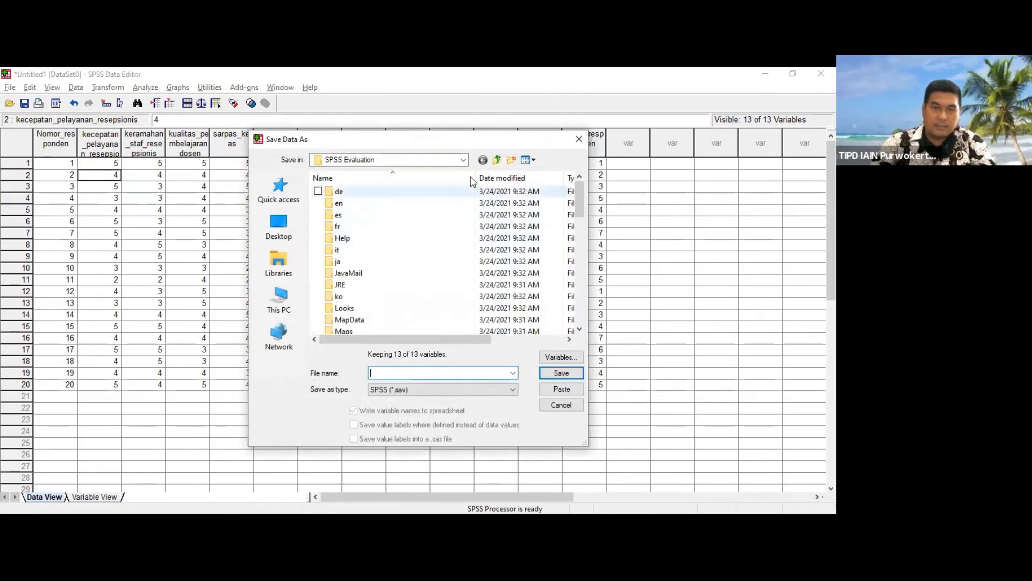
pyautogui.click(464, 160)
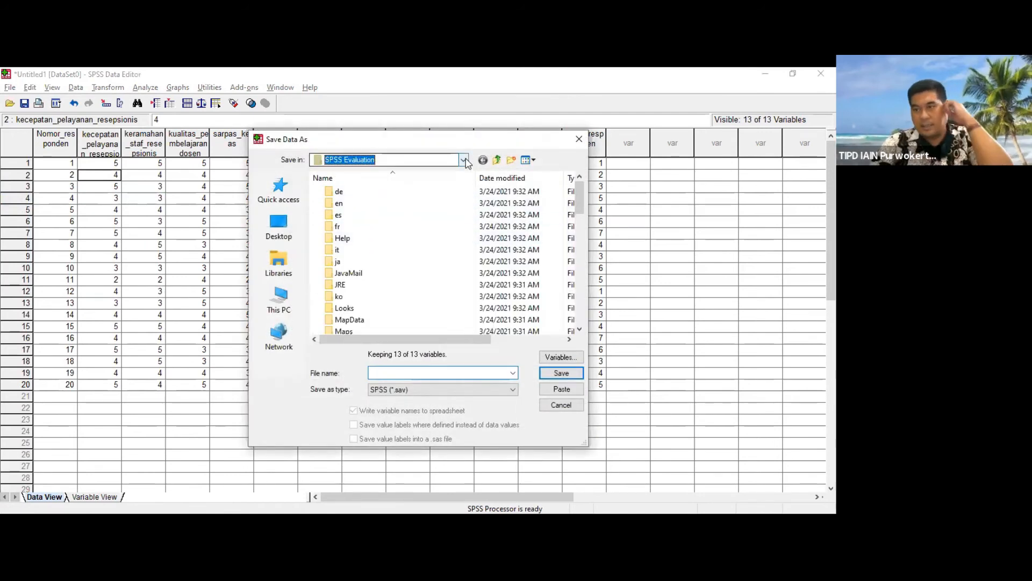
pyautogui.click(463, 161)
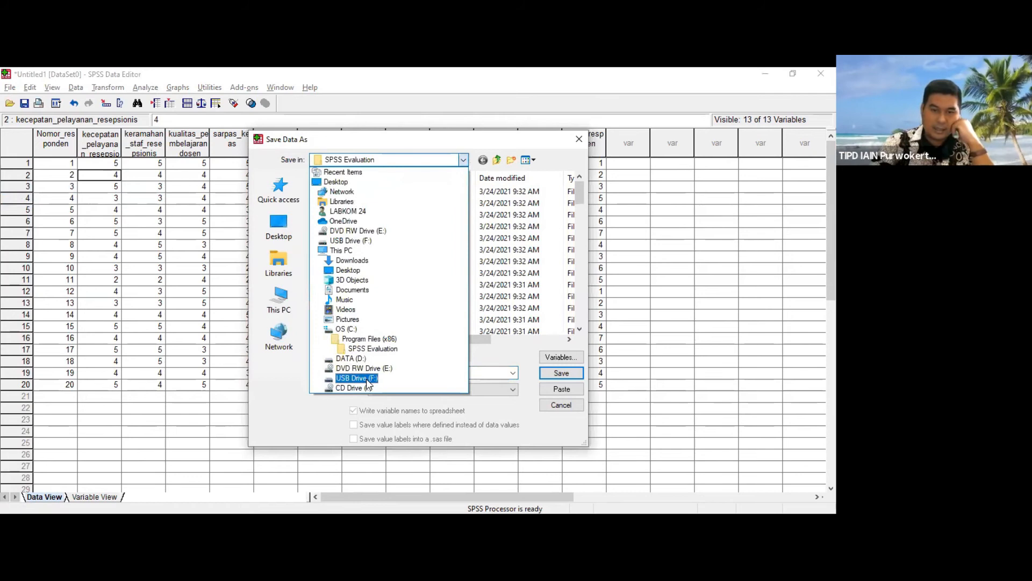
pyautogui.click(356, 378)
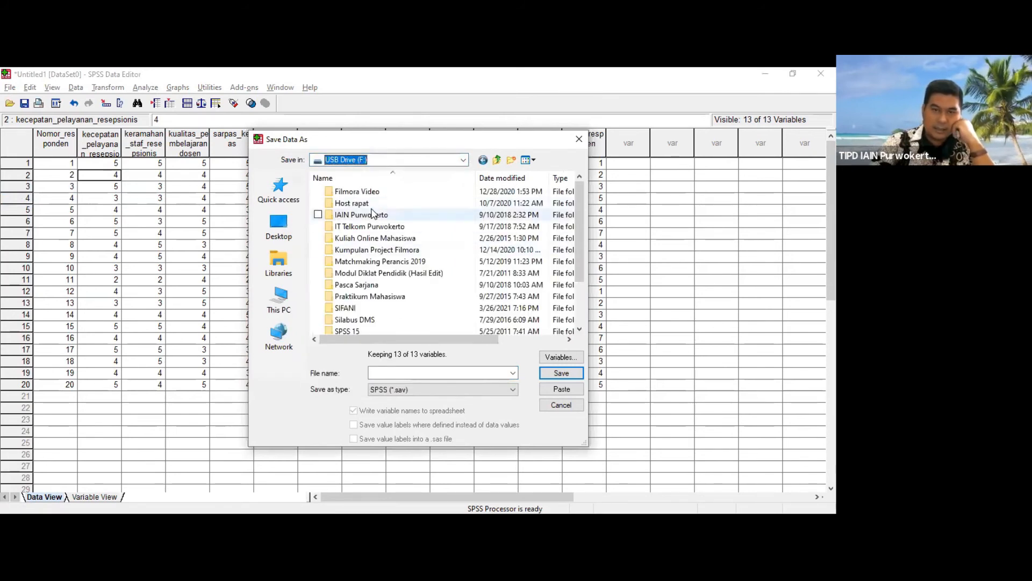
pyautogui.doubleClick(372, 215)
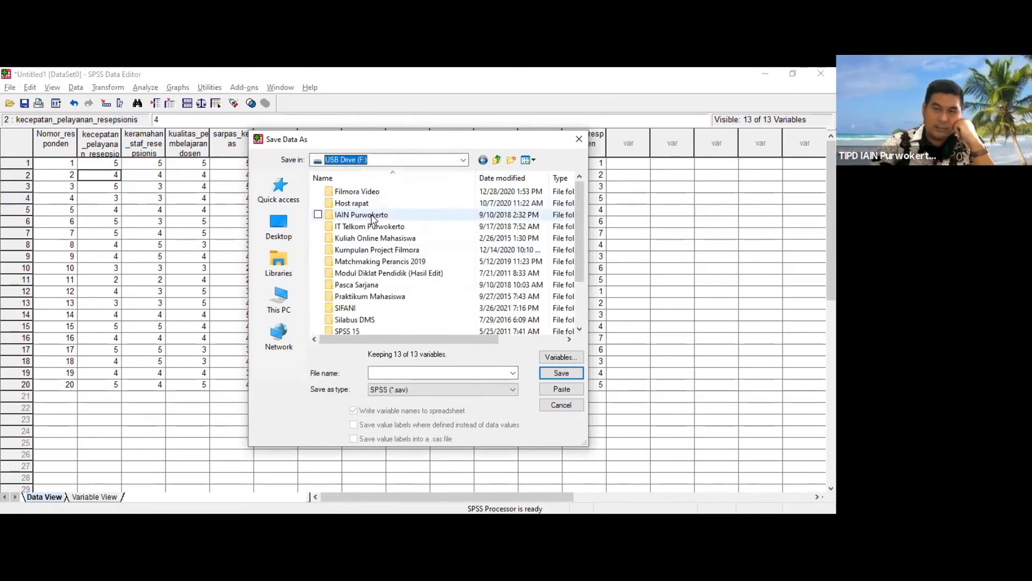
pyautogui.doubleClick(366, 208)
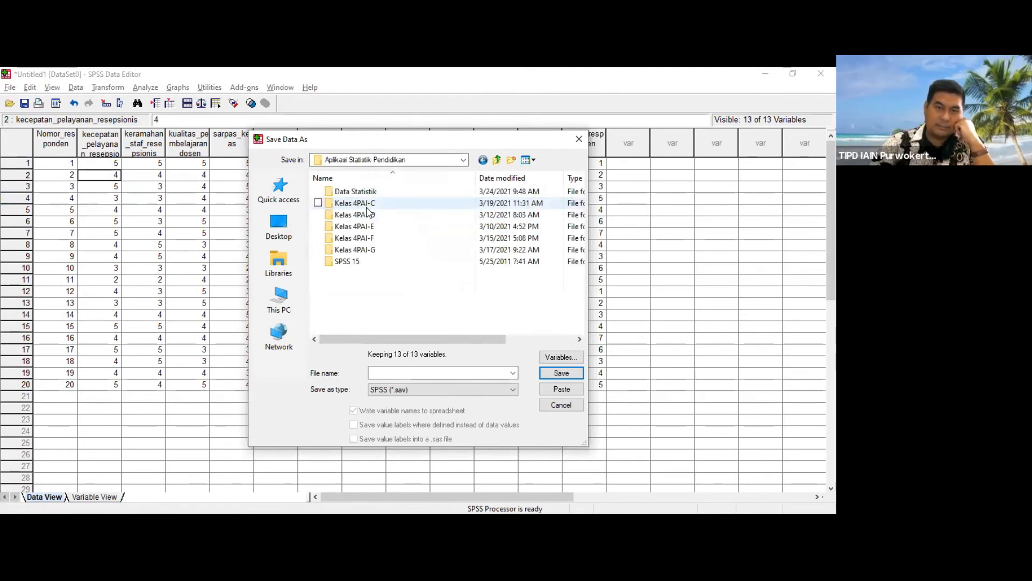
pyautogui.doubleClick(367, 195)
pyautogui.doubleClick(344, 204)
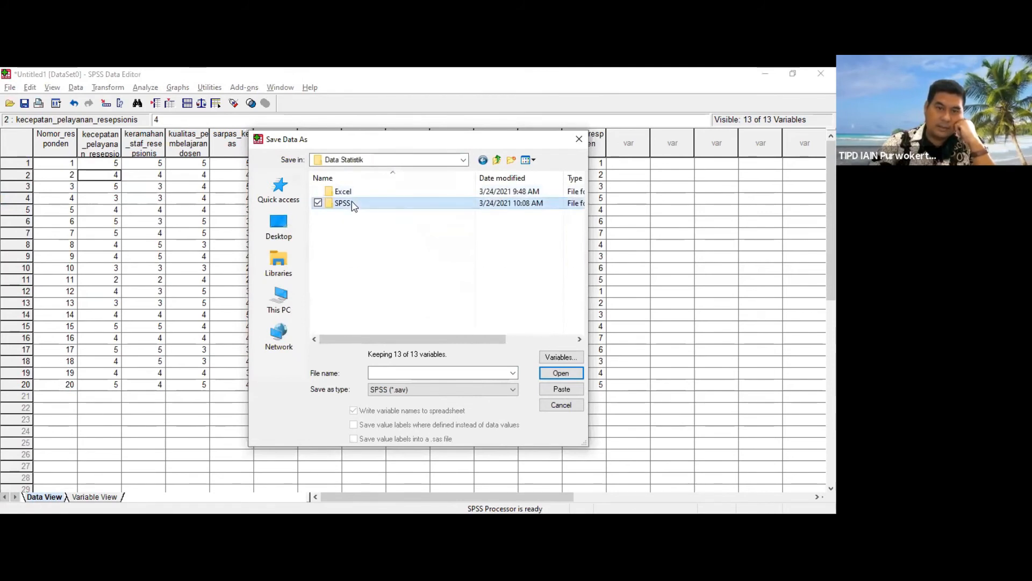
# Step: Save the dataset as "Data responden angket layanan akademik FTIK-2.sav", adapting the name of the existing questionnaire file
pyautogui.click(437, 231)
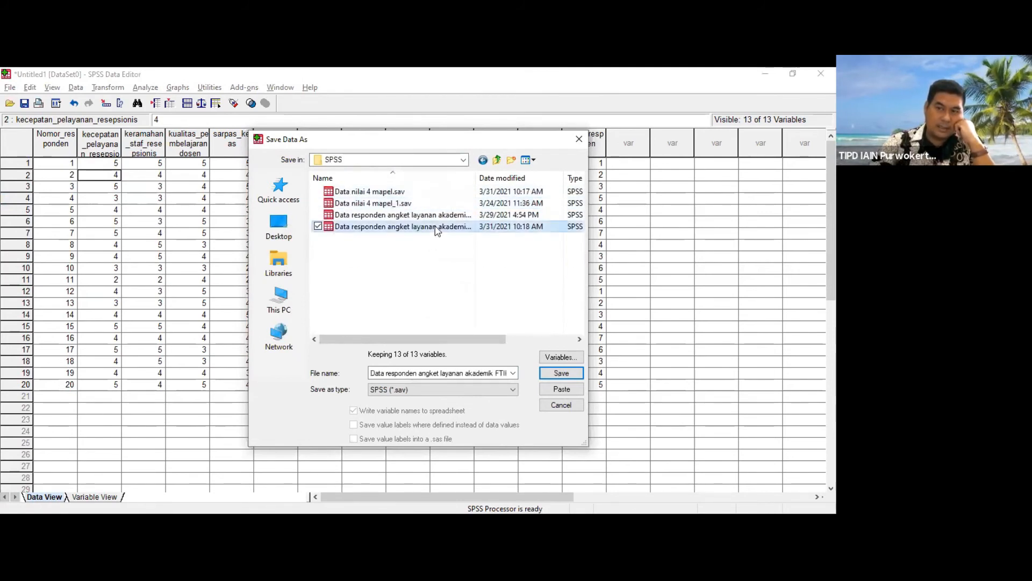
pyautogui.doubleClick(492, 373)
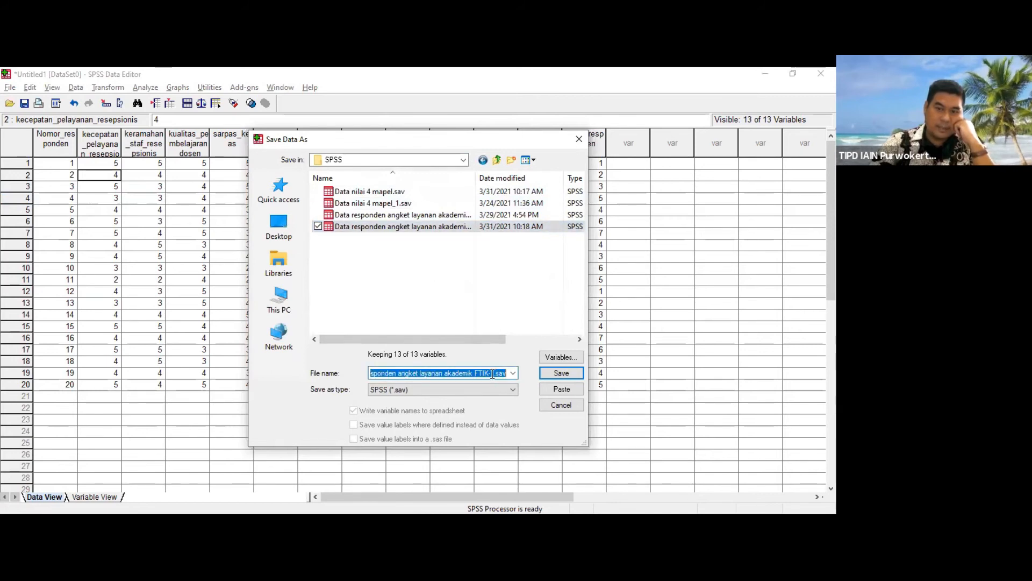
pyautogui.click(491, 373)
pyautogui.press('BackSpace')
pyautogui.write('2')
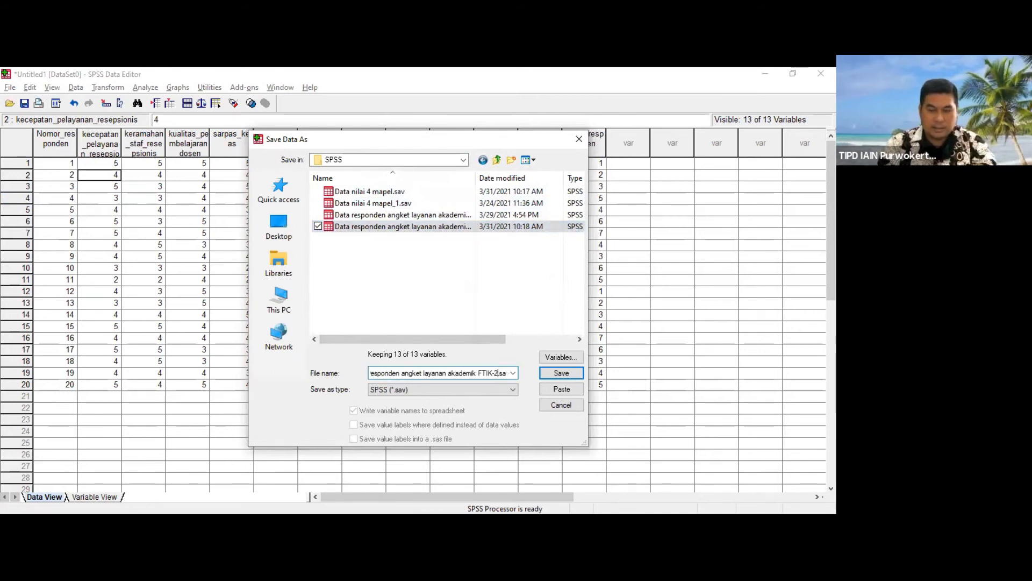
pyautogui.press('Return')
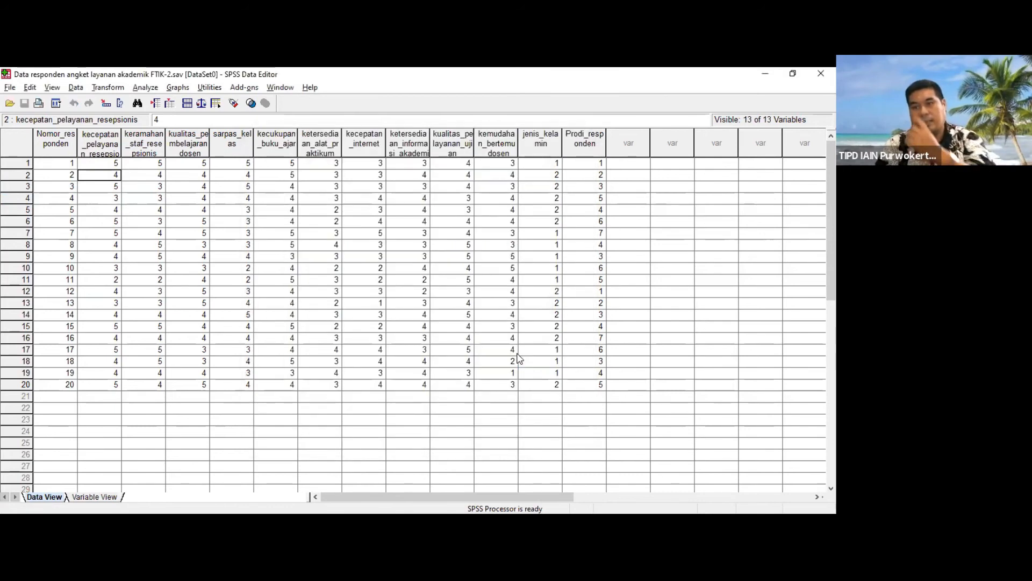